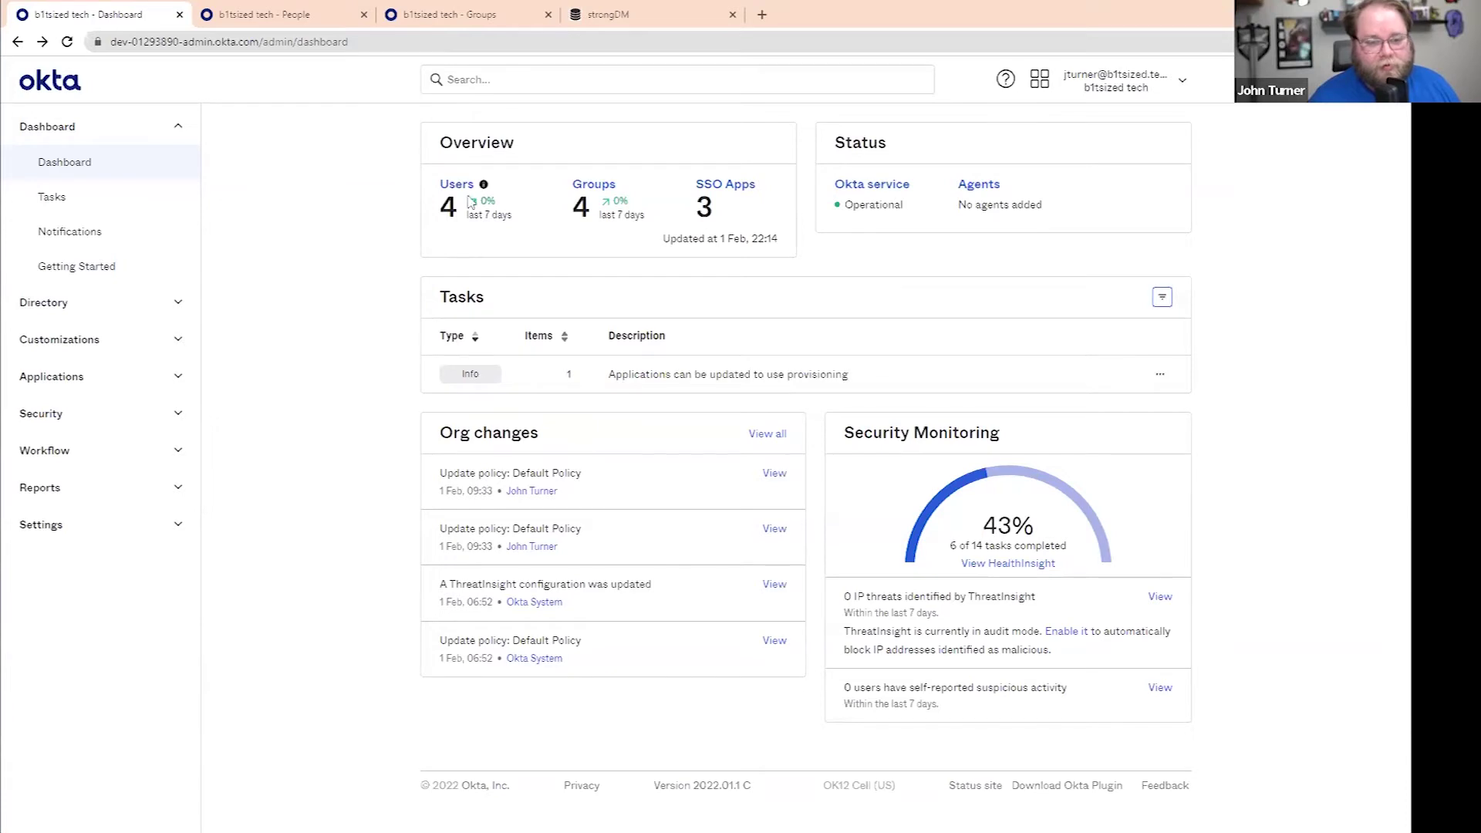
Step: Look over Okta's People and Groups lists, then show strongDM's Roles list (Admins, Devs, Read_Only, SRE)
{"action": "left_click", "coordinate": [262, 14]}
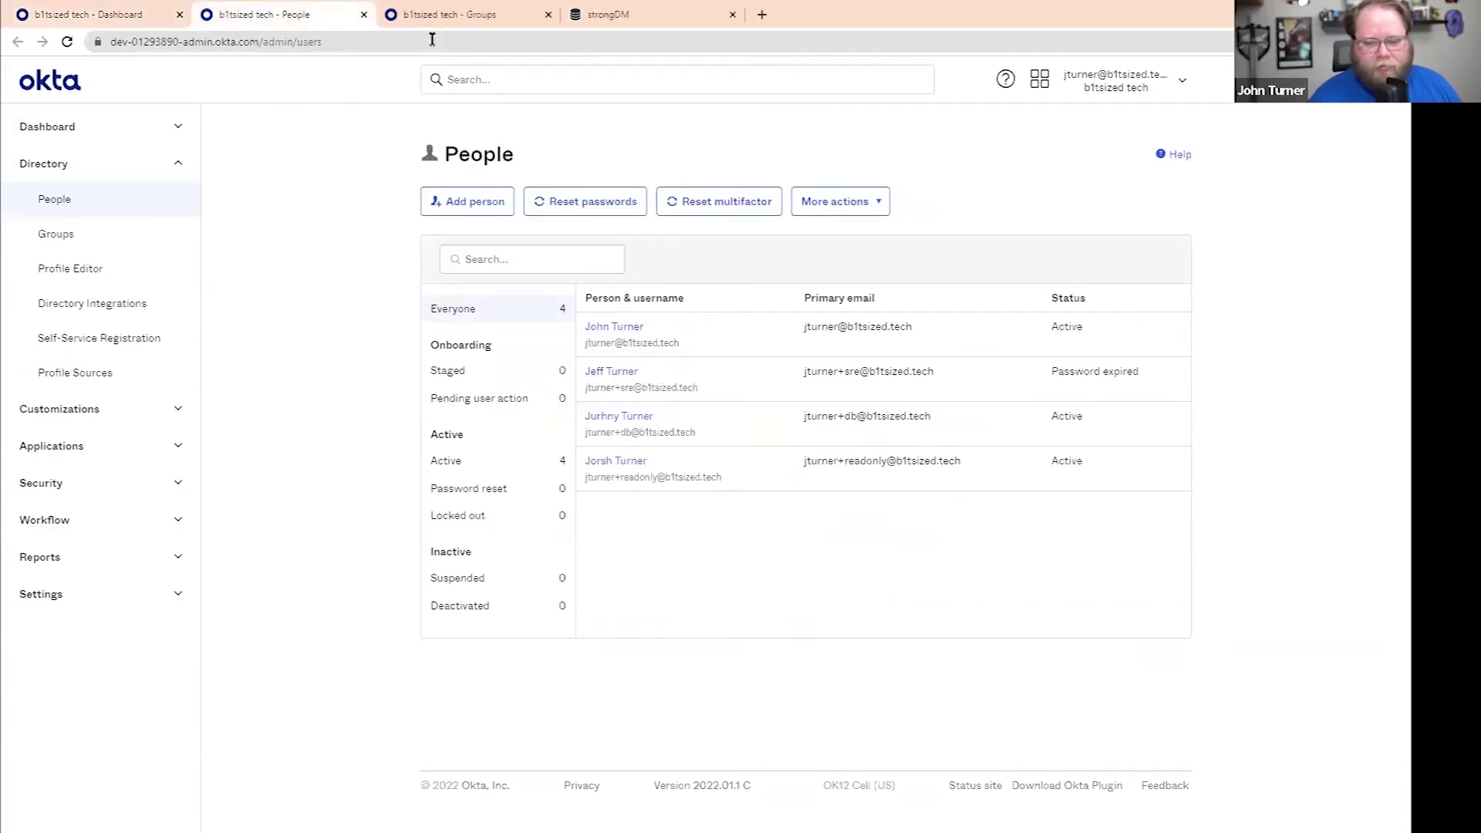
{"action": "left_click", "coordinate": [432, 14]}
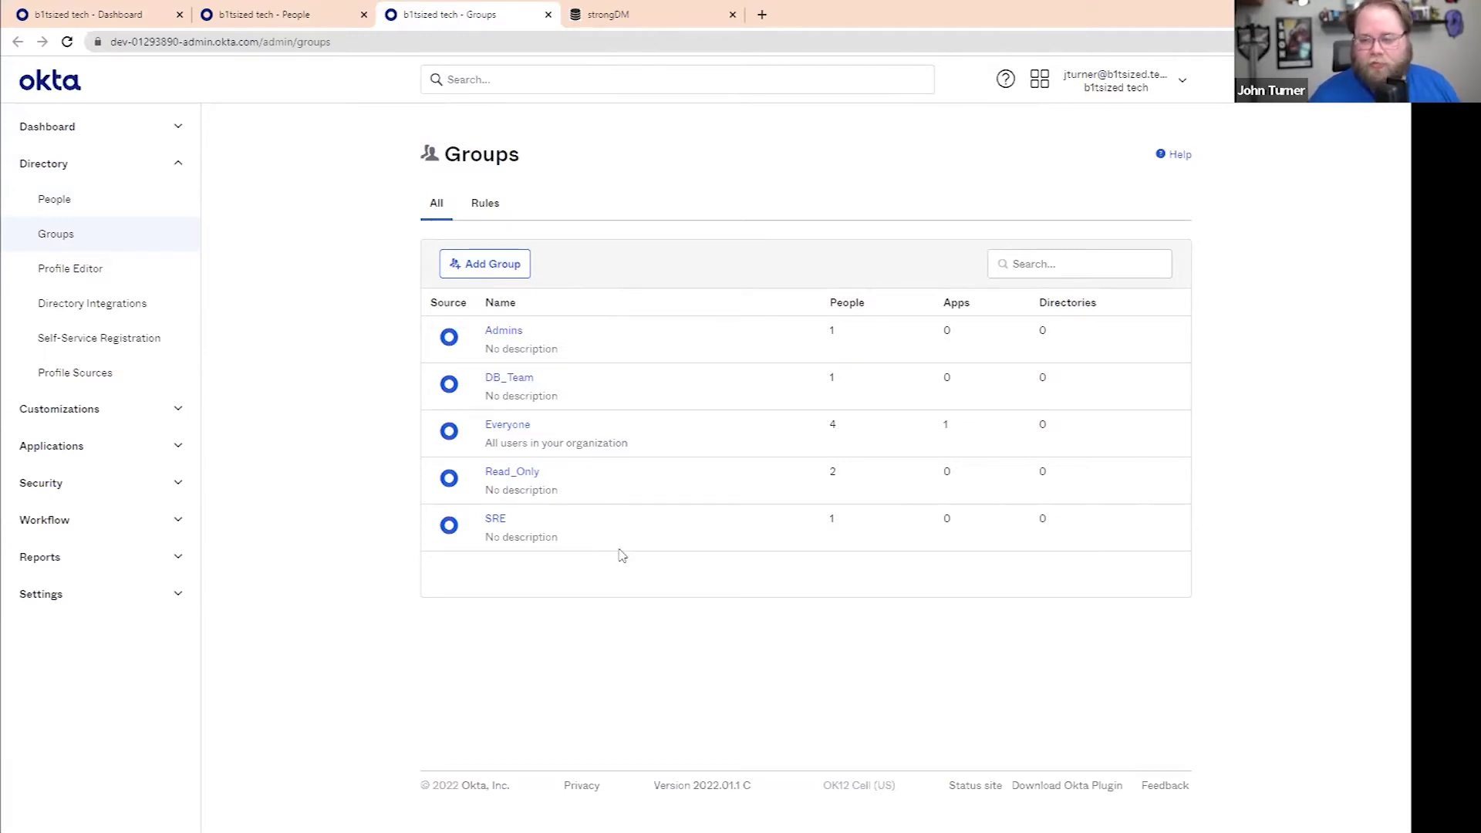
{"action": "left_click", "coordinate": [629, 17]}
{"action": "left_click", "coordinate": [126, 186]}
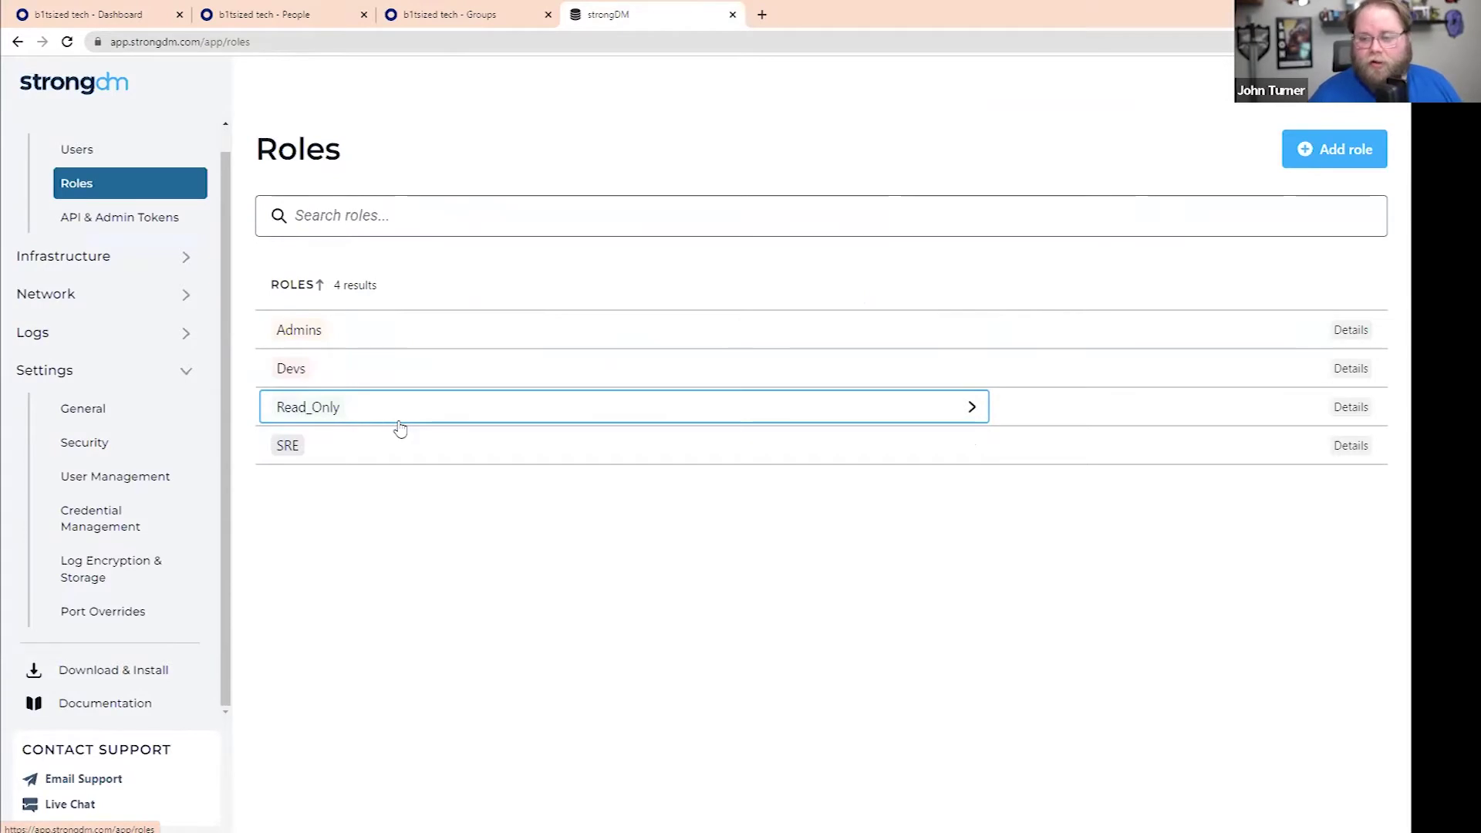
Step: Check the SRE role's tag-based access rules and strongDM's Users page, then return to Okta Groups
{"action": "left_click", "coordinate": [355, 453]}
{"action": "left_click", "coordinate": [377, 240]}
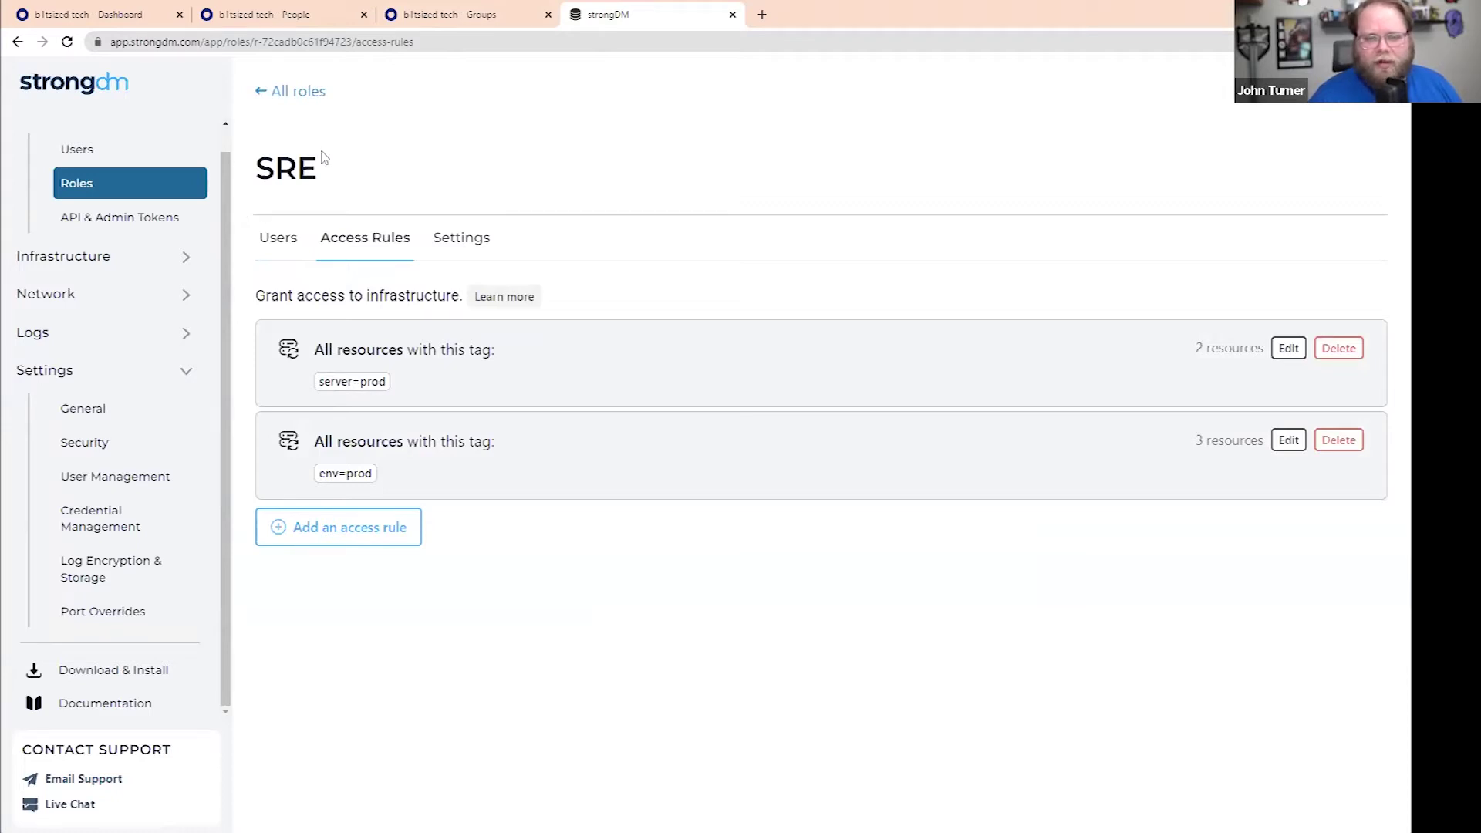
{"action": "left_click", "coordinate": [99, 153]}
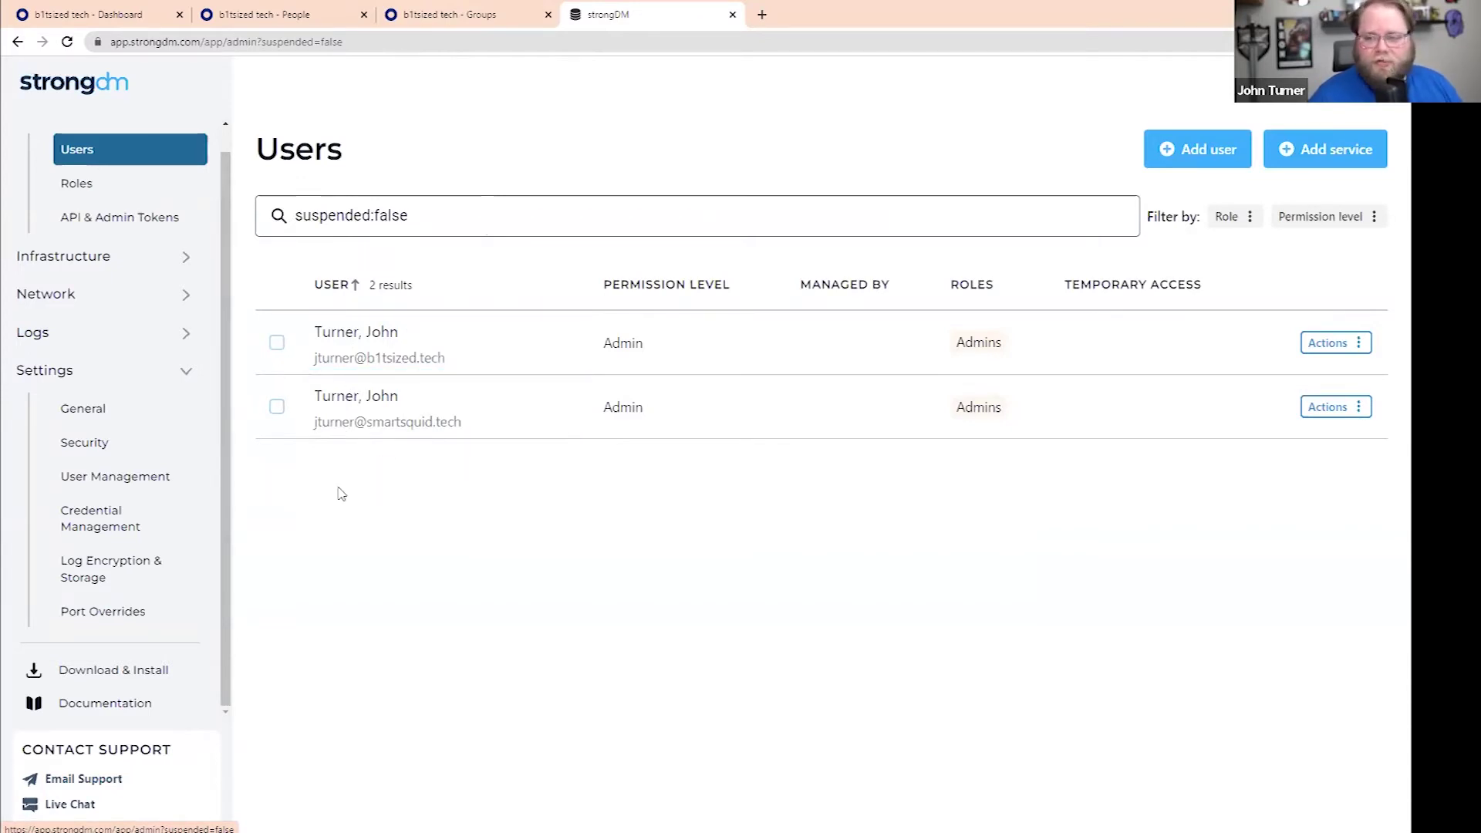
{"action": "left_click", "coordinate": [463, 15]}
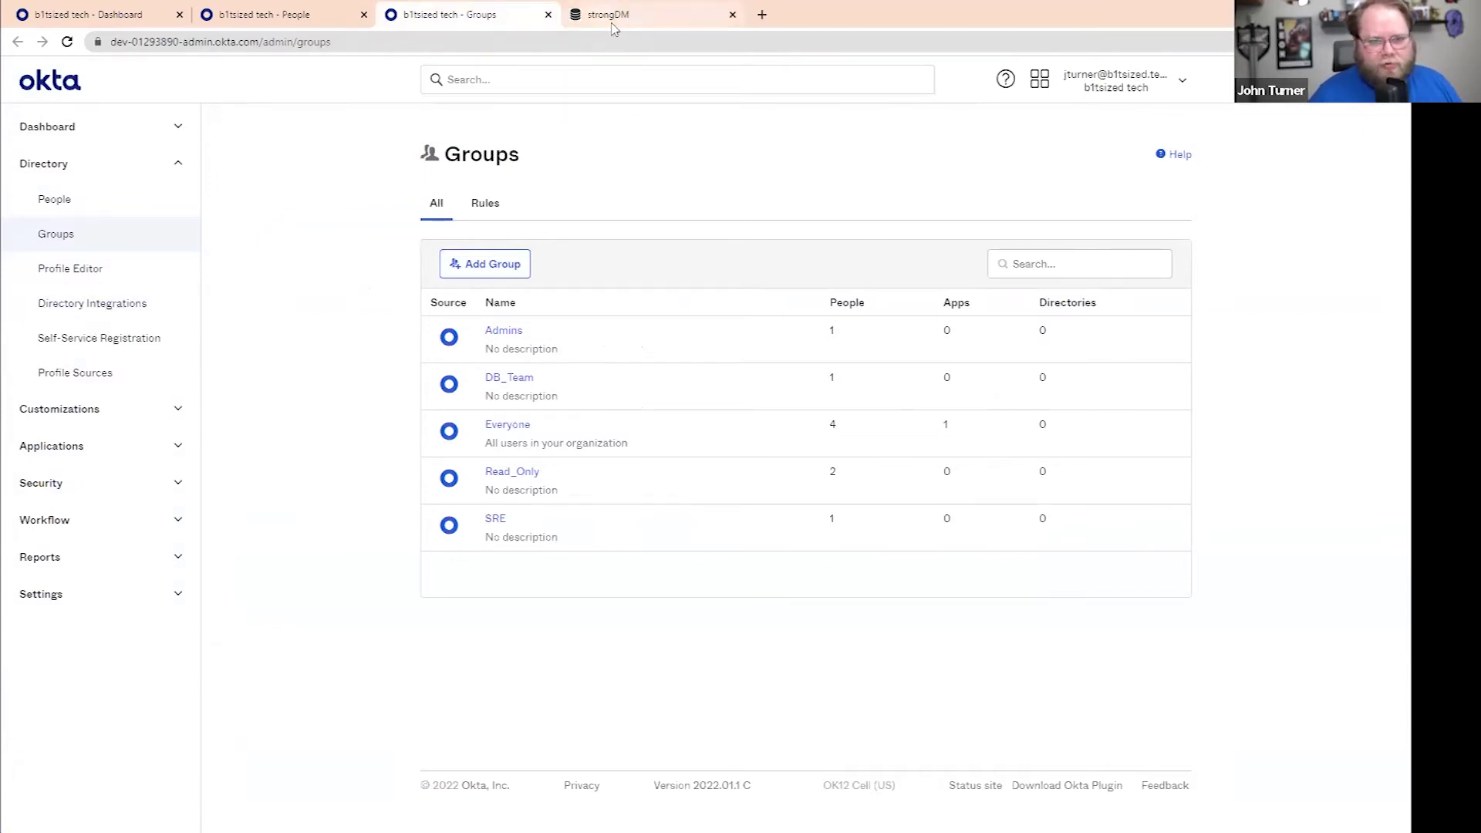
Step: Show Okta's Applications list, then start a new app integration and cancel it
{"action": "left_click", "coordinate": [608, 15]}
{"action": "left_click", "coordinate": [502, 16]}
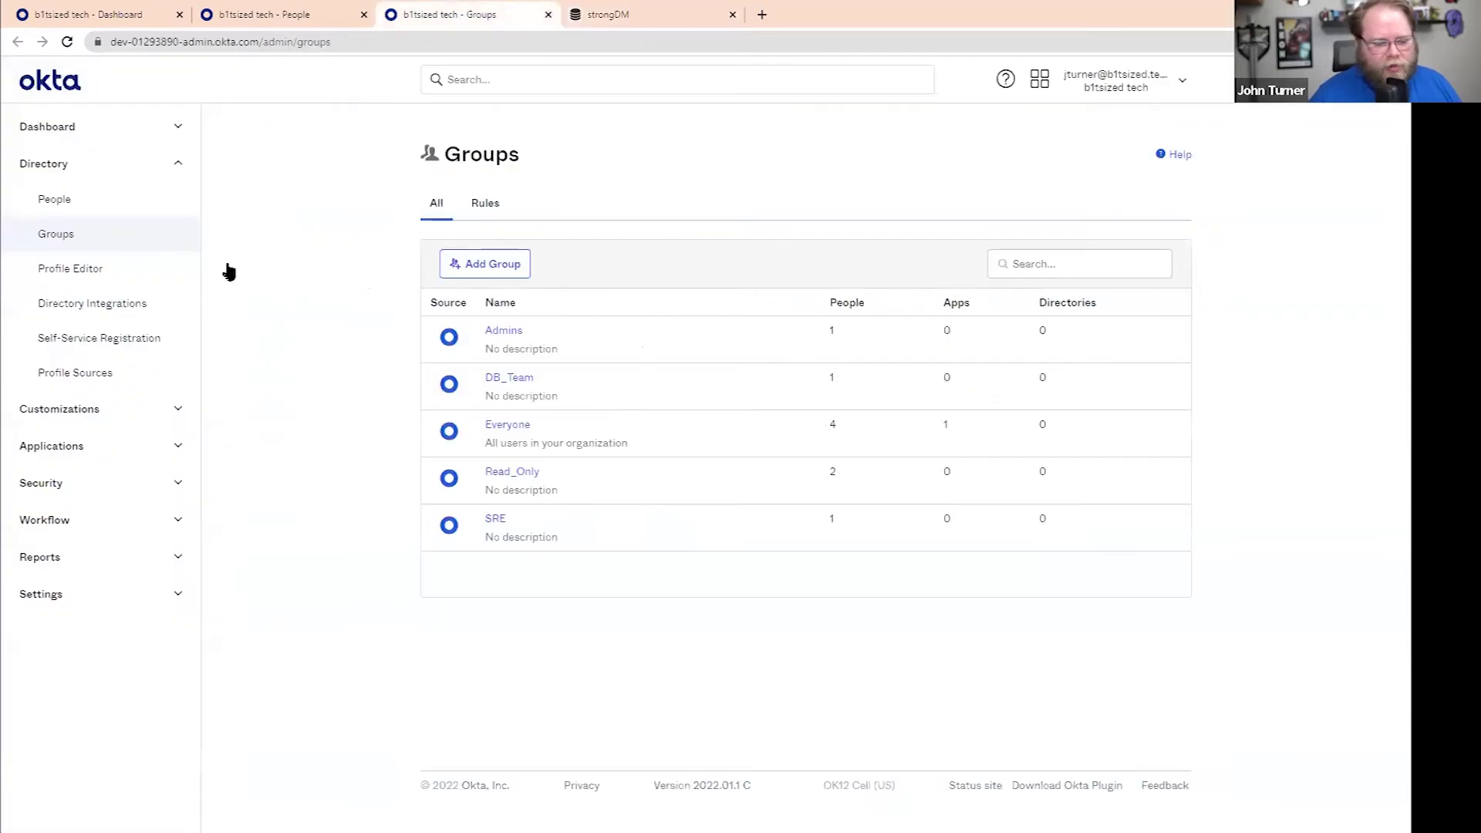
{"action": "left_click", "coordinate": [140, 446]}
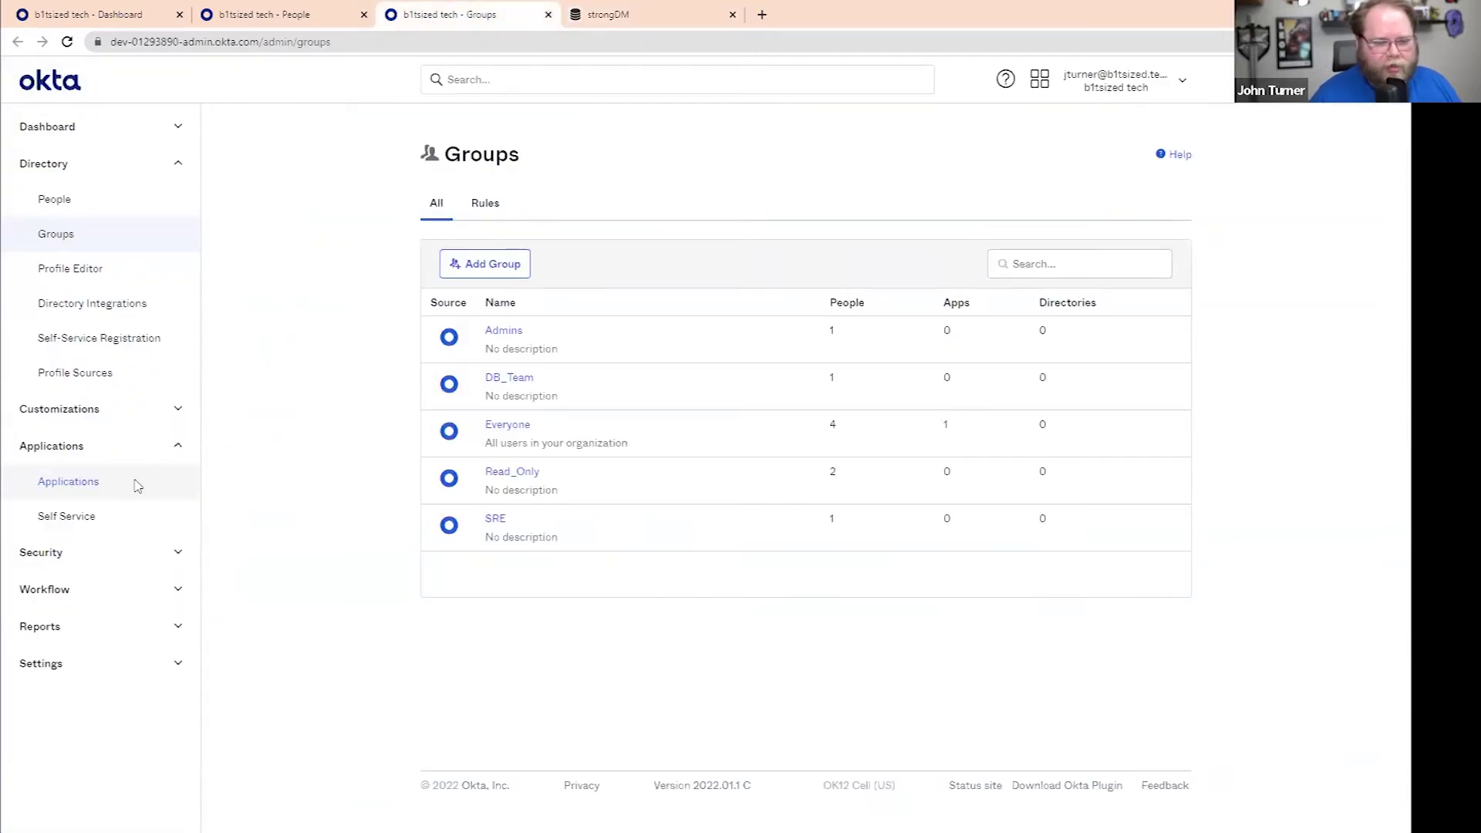
{"action": "left_click", "coordinate": [136, 485]}
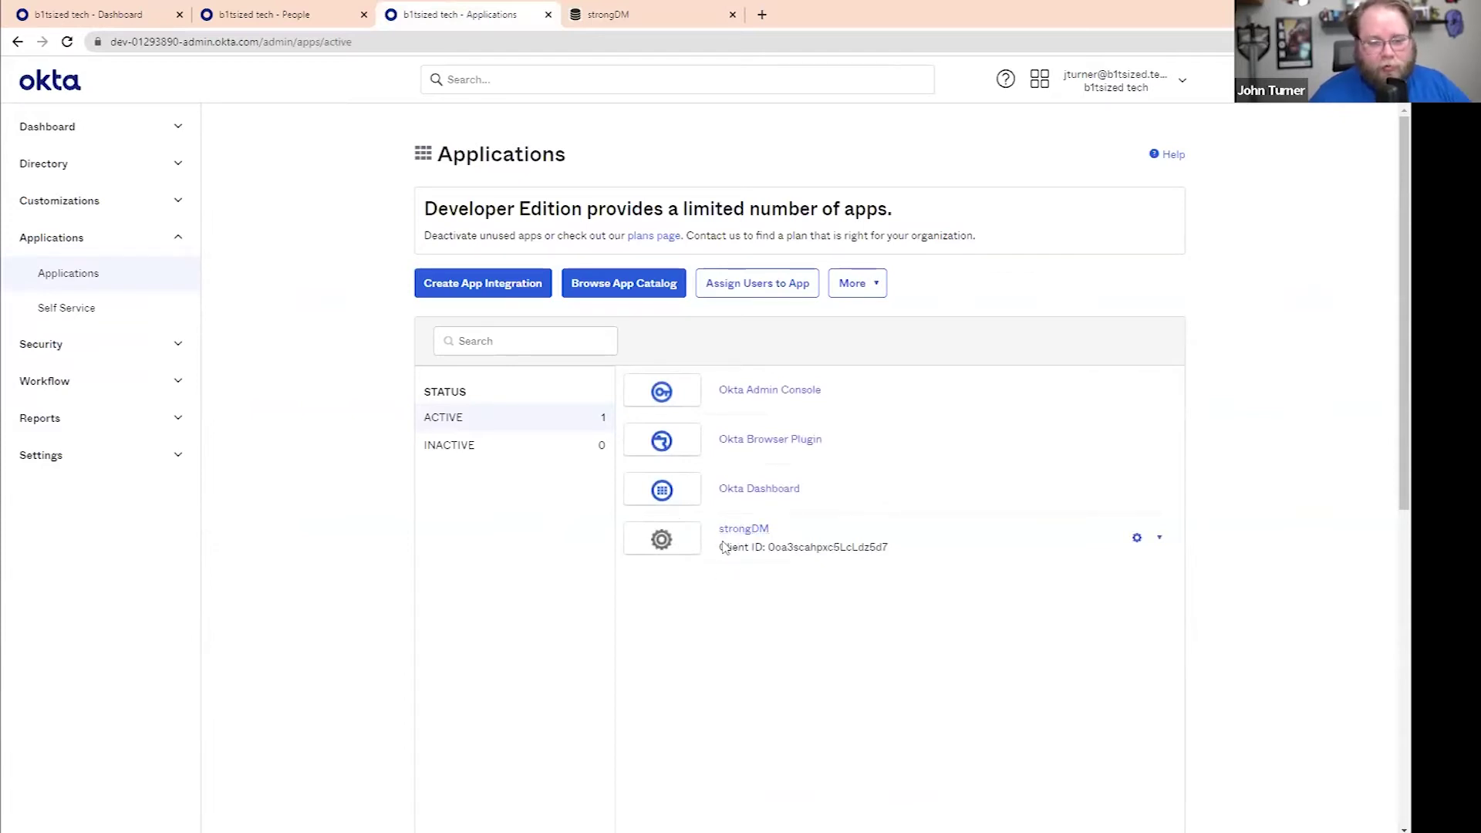
{"action": "left_click", "coordinate": [495, 294]}
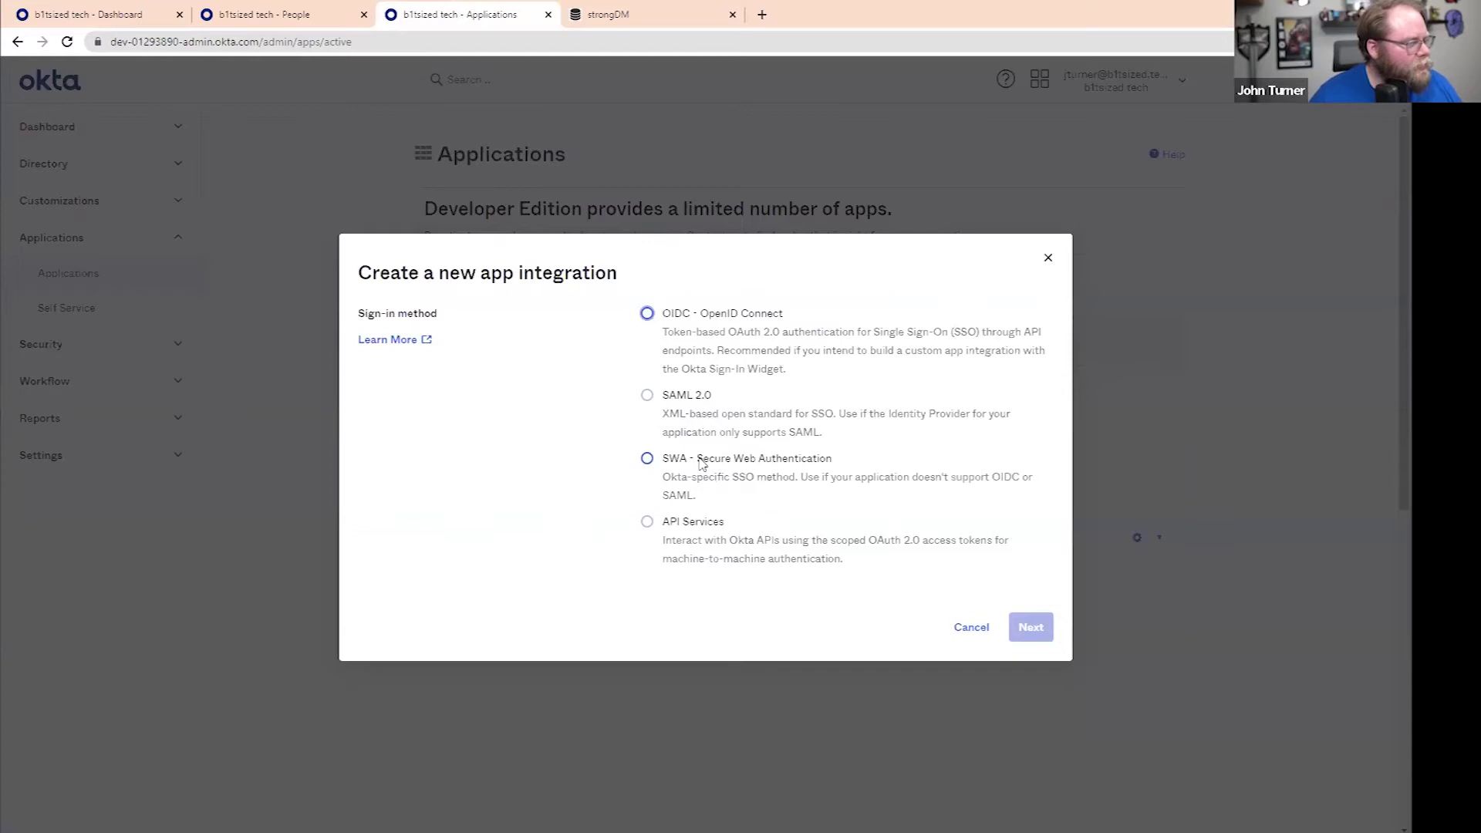
{"action": "left_click", "coordinate": [971, 627]}
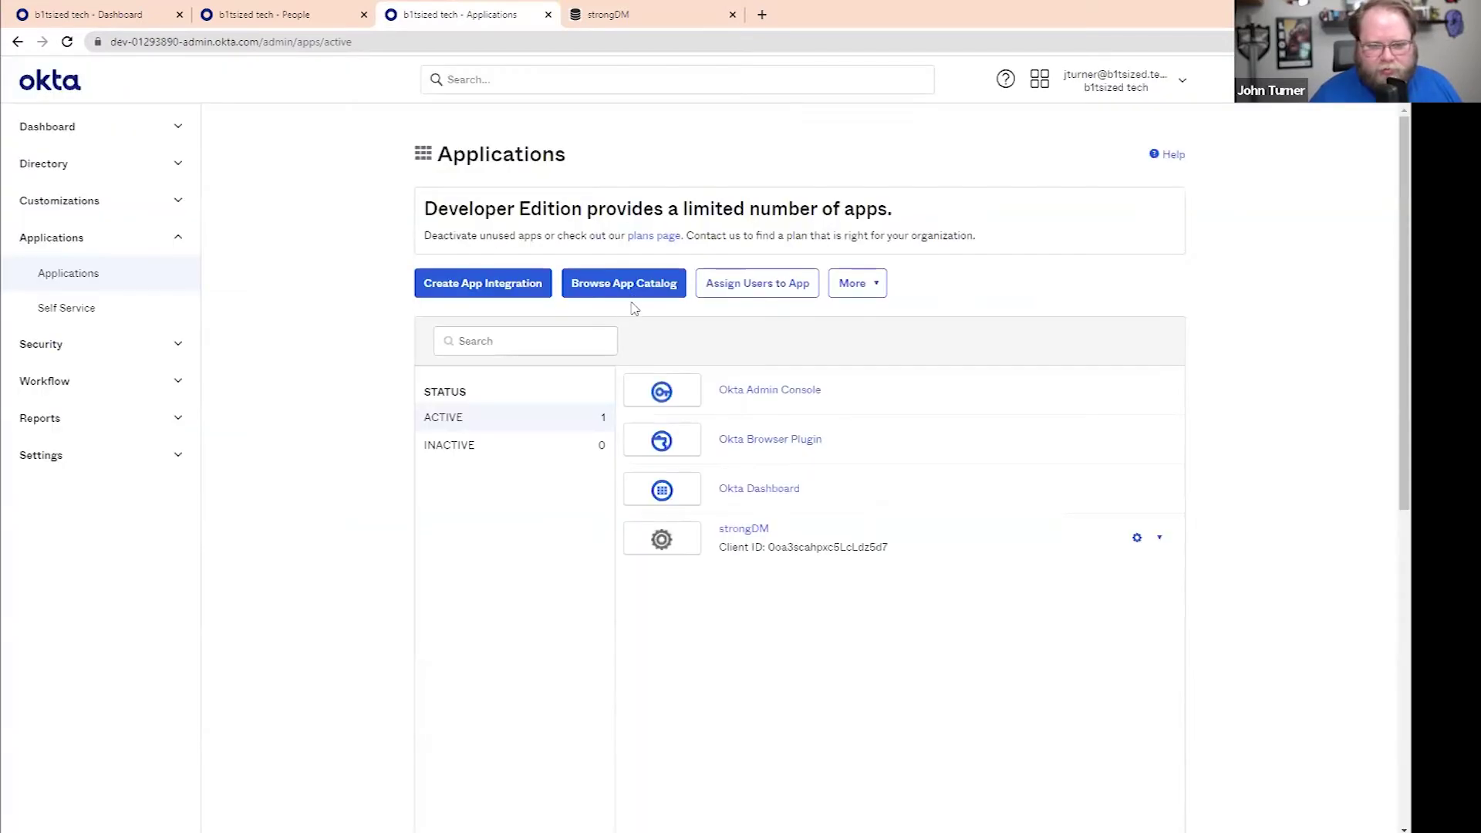
Step: Open the app integration catalog, briefly starting and dismissing a custom integration setup
{"action": "left_click", "coordinate": [617, 284]}
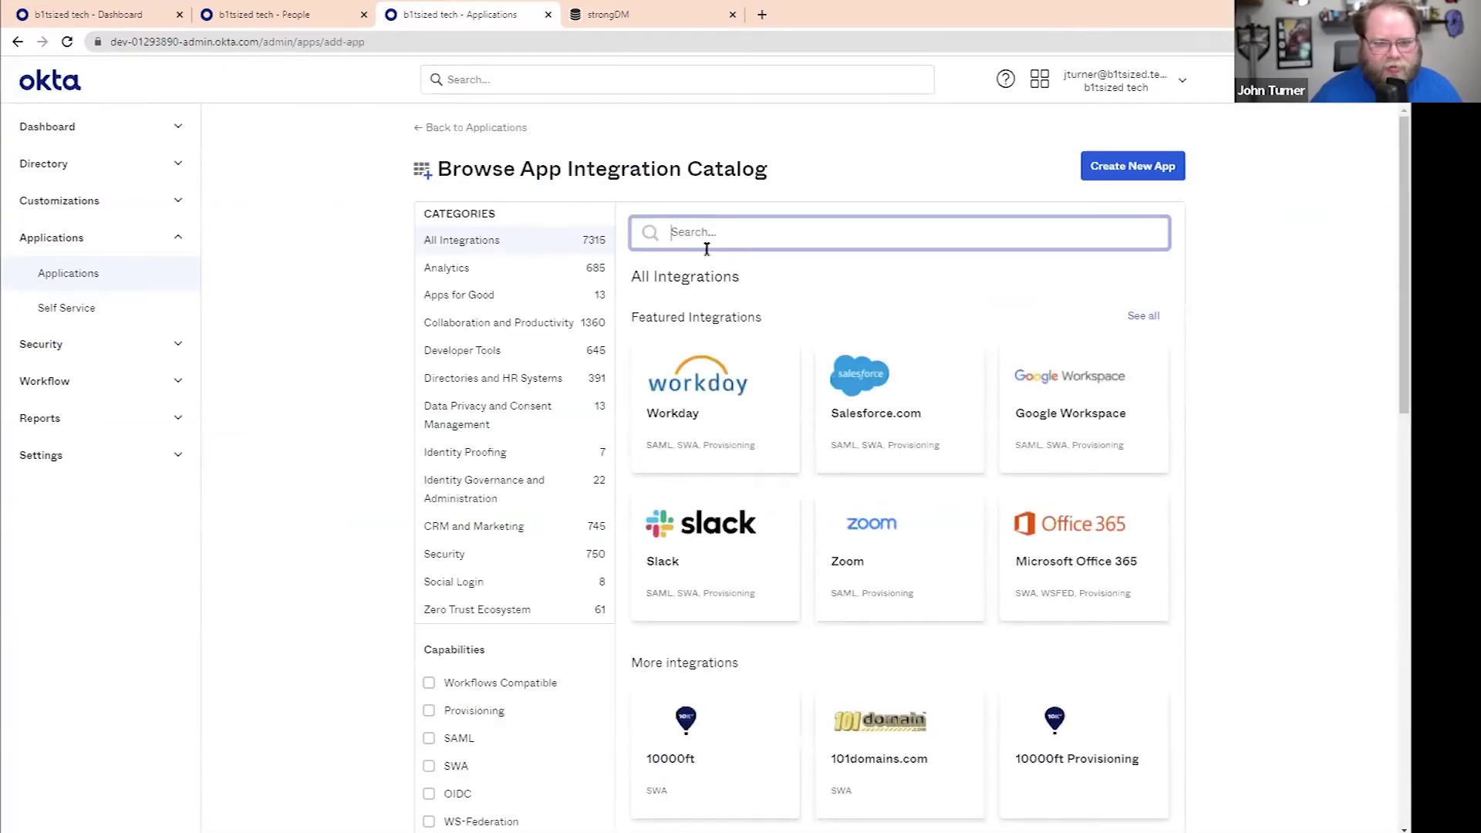
{"action": "type", "text": "SCIM"}
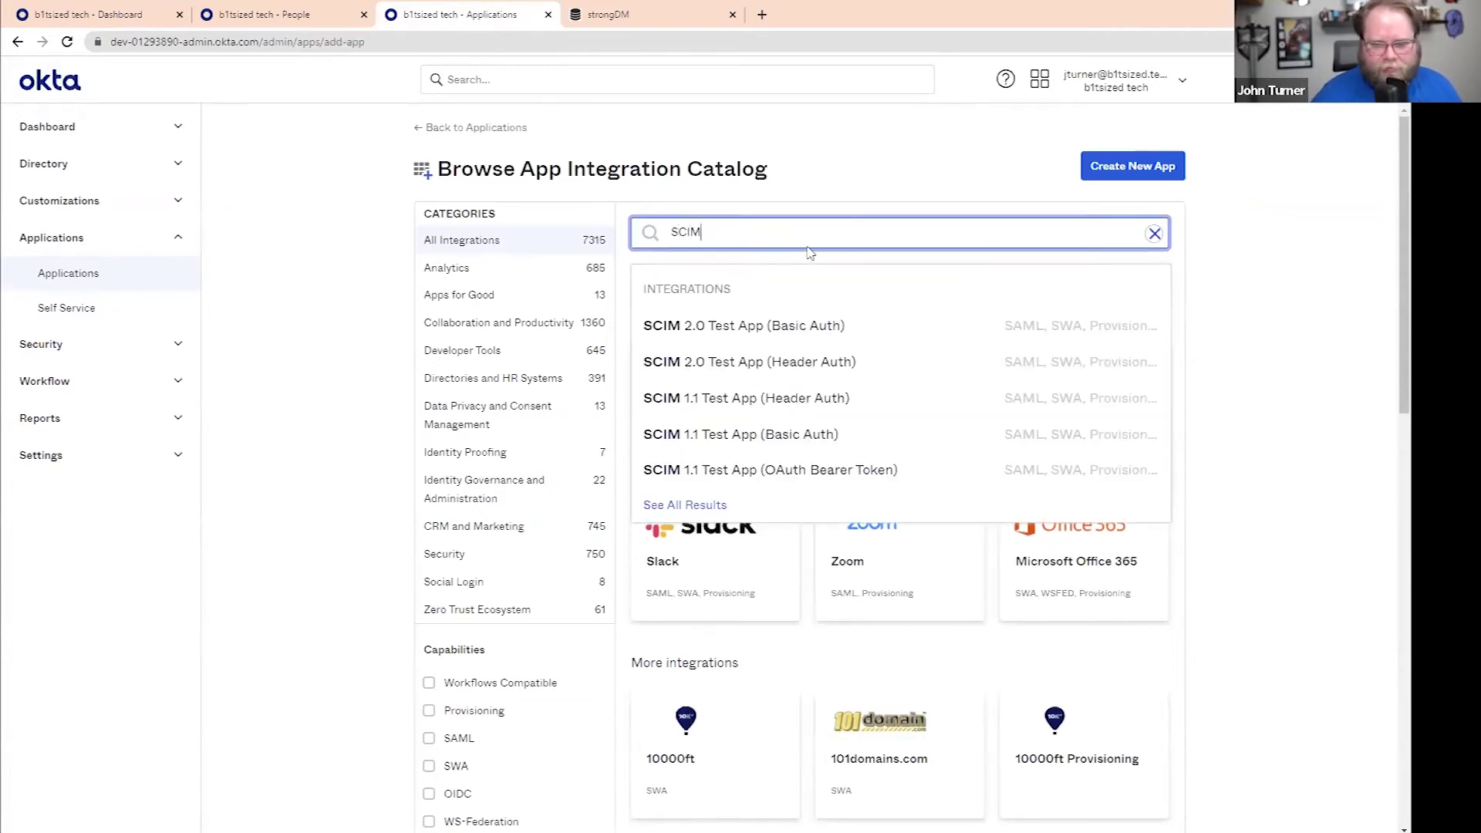
{"action": "scroll", "coordinate": [754, 250], "scroll_direction": "down", "scroll_amount": 2}
{"action": "scroll", "coordinate": [1141, 188], "scroll_direction": "up", "scroll_amount": 2}
{"action": "left_click", "coordinate": [1133, 165]}
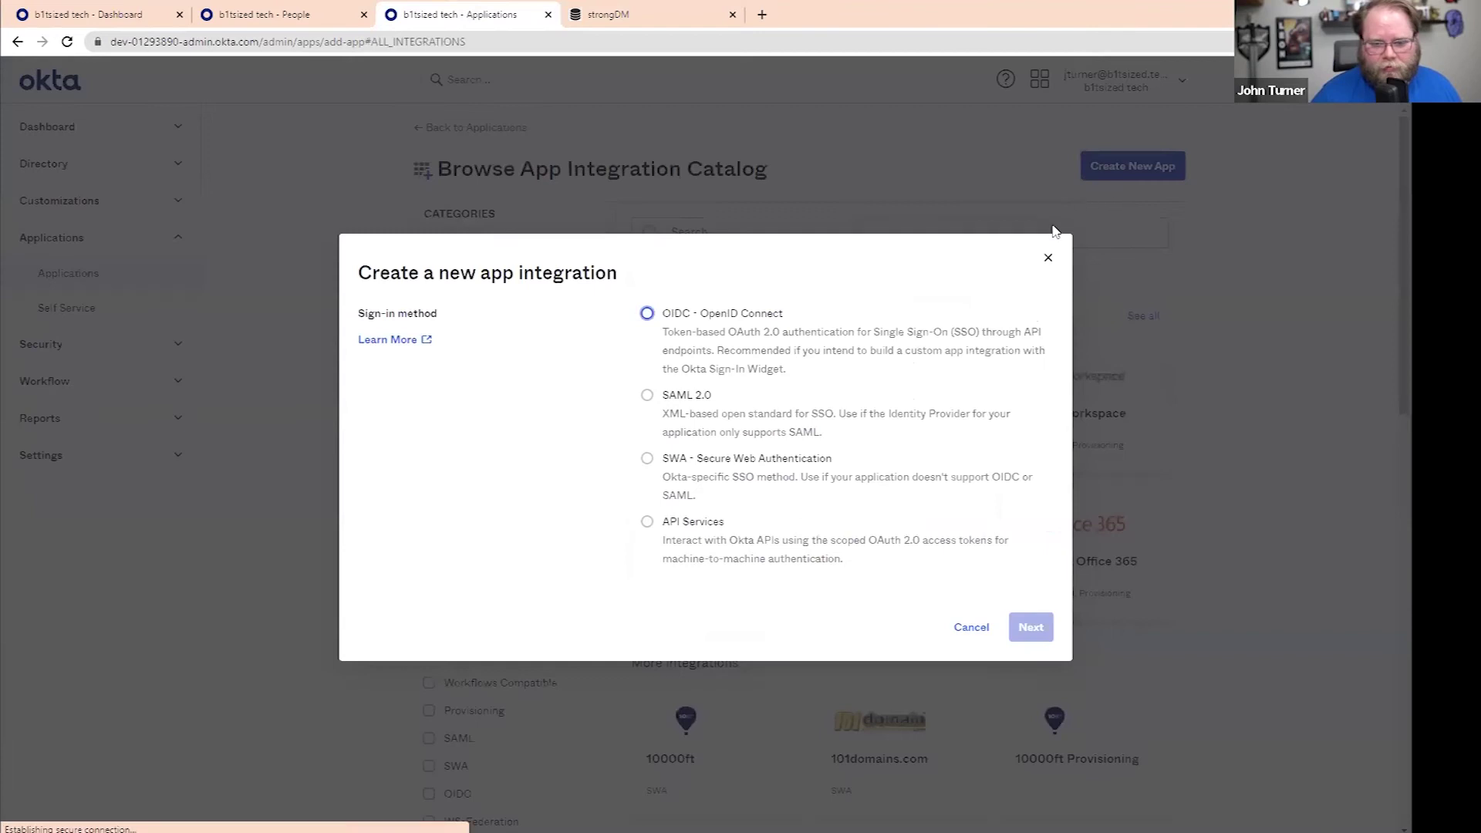
{"action": "triple_click", "coordinate": [1051, 253]}
{"action": "left_click", "coordinate": [1048, 258]}
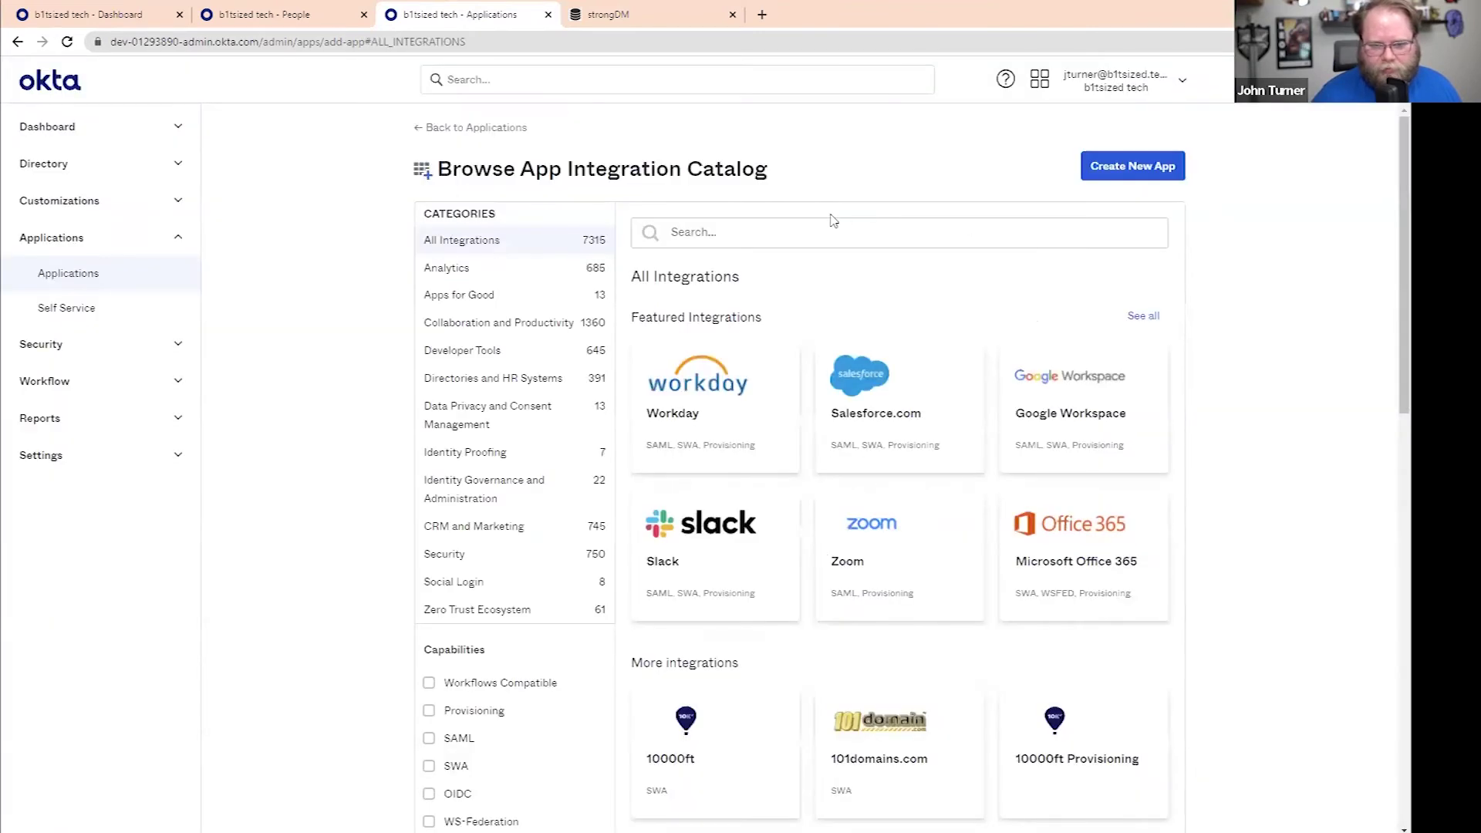
Step: Add SCIM 2.0 Test App (Header Auth) from a 'SCIM' search, labelled strongDM (SCIM), and continue
{"action": "left_click", "coordinate": [837, 228]}
{"action": "type", "text": "SCIM"}
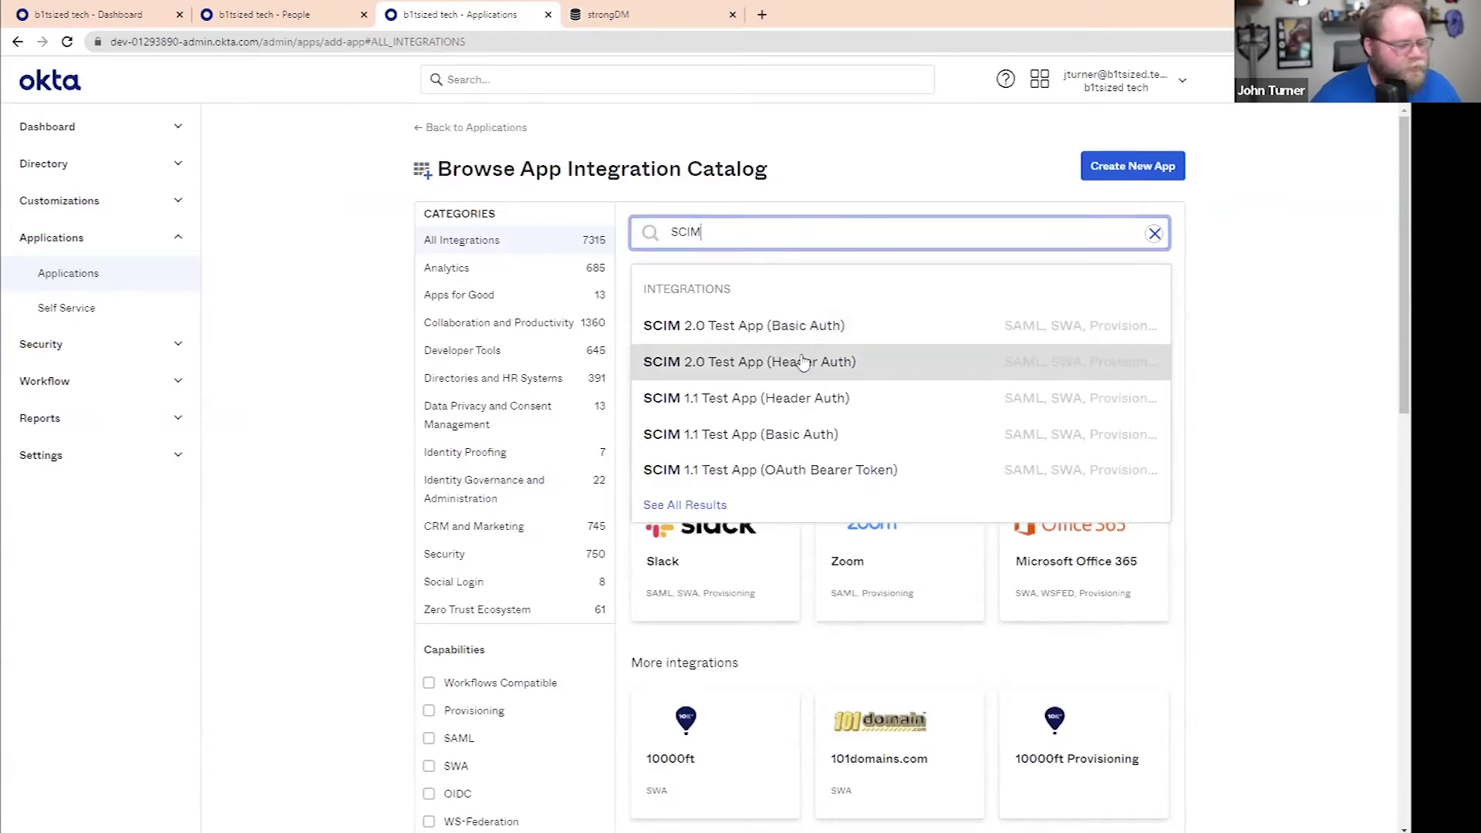
{"action": "left_click", "coordinate": [803, 362]}
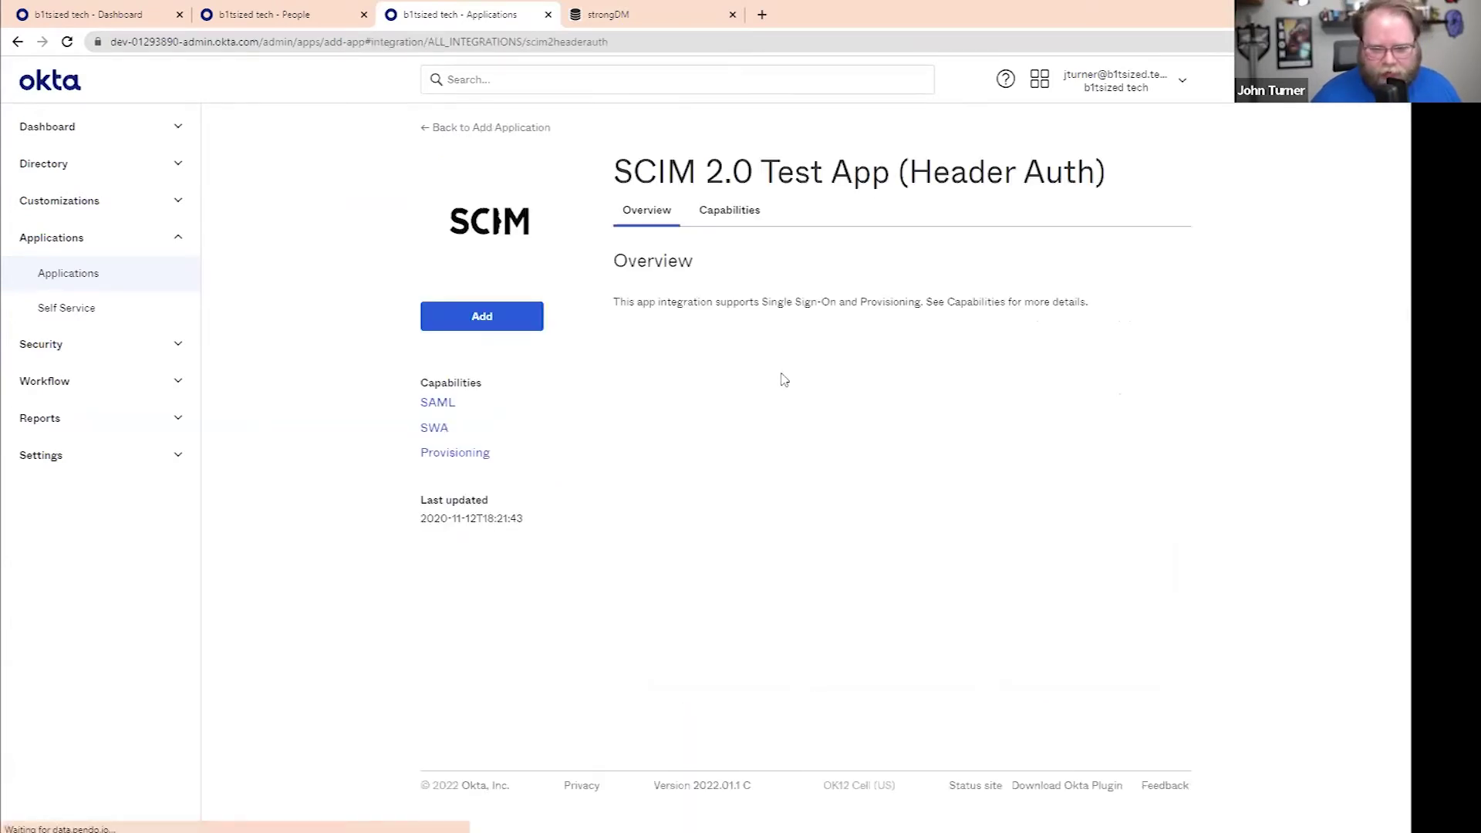
{"action": "left_click", "coordinate": [482, 317]}
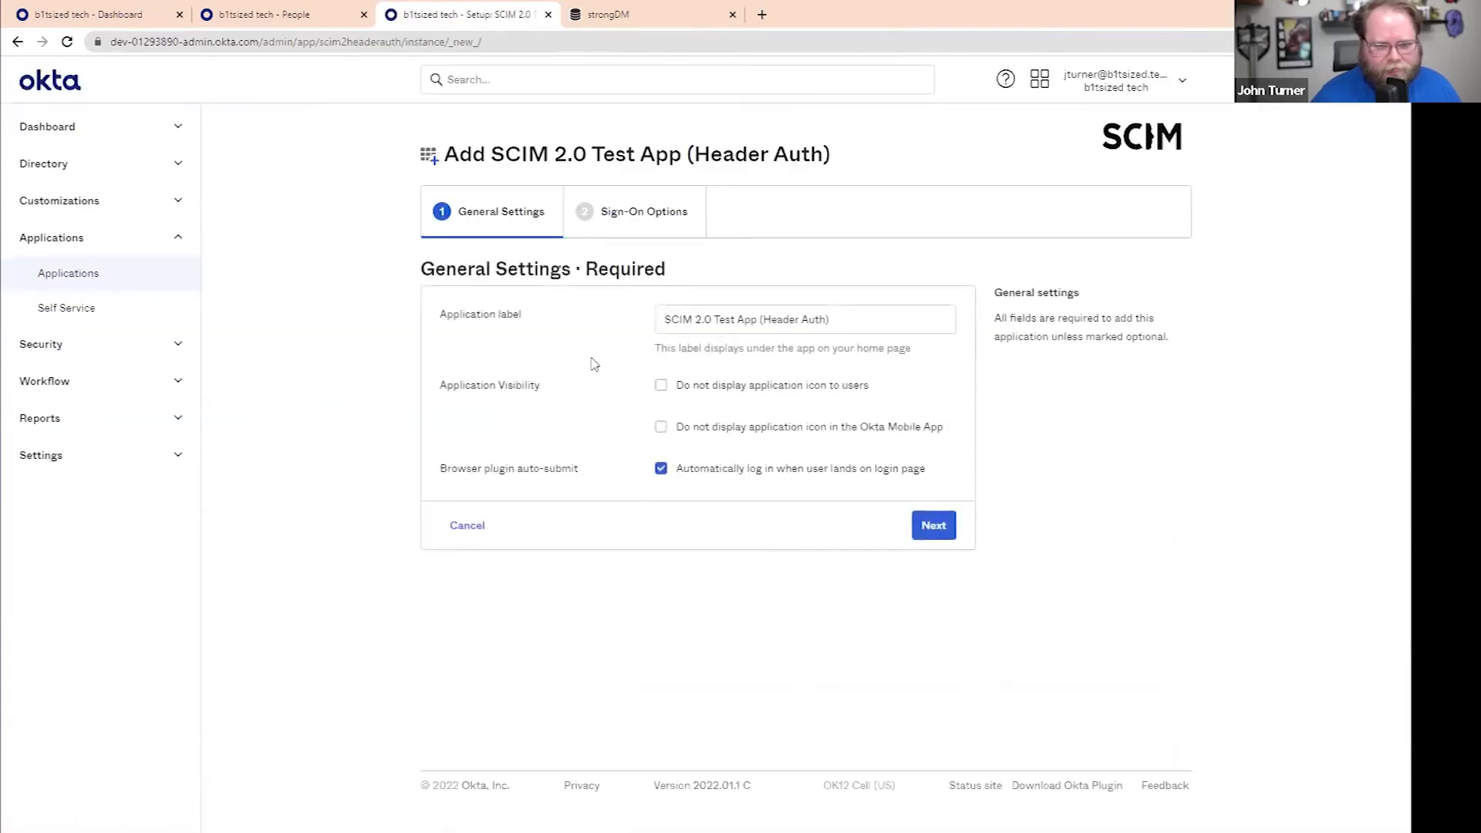
{"action": "left_click", "coordinate": [853, 325]}
{"action": "key", "text": "ctrl+a"}
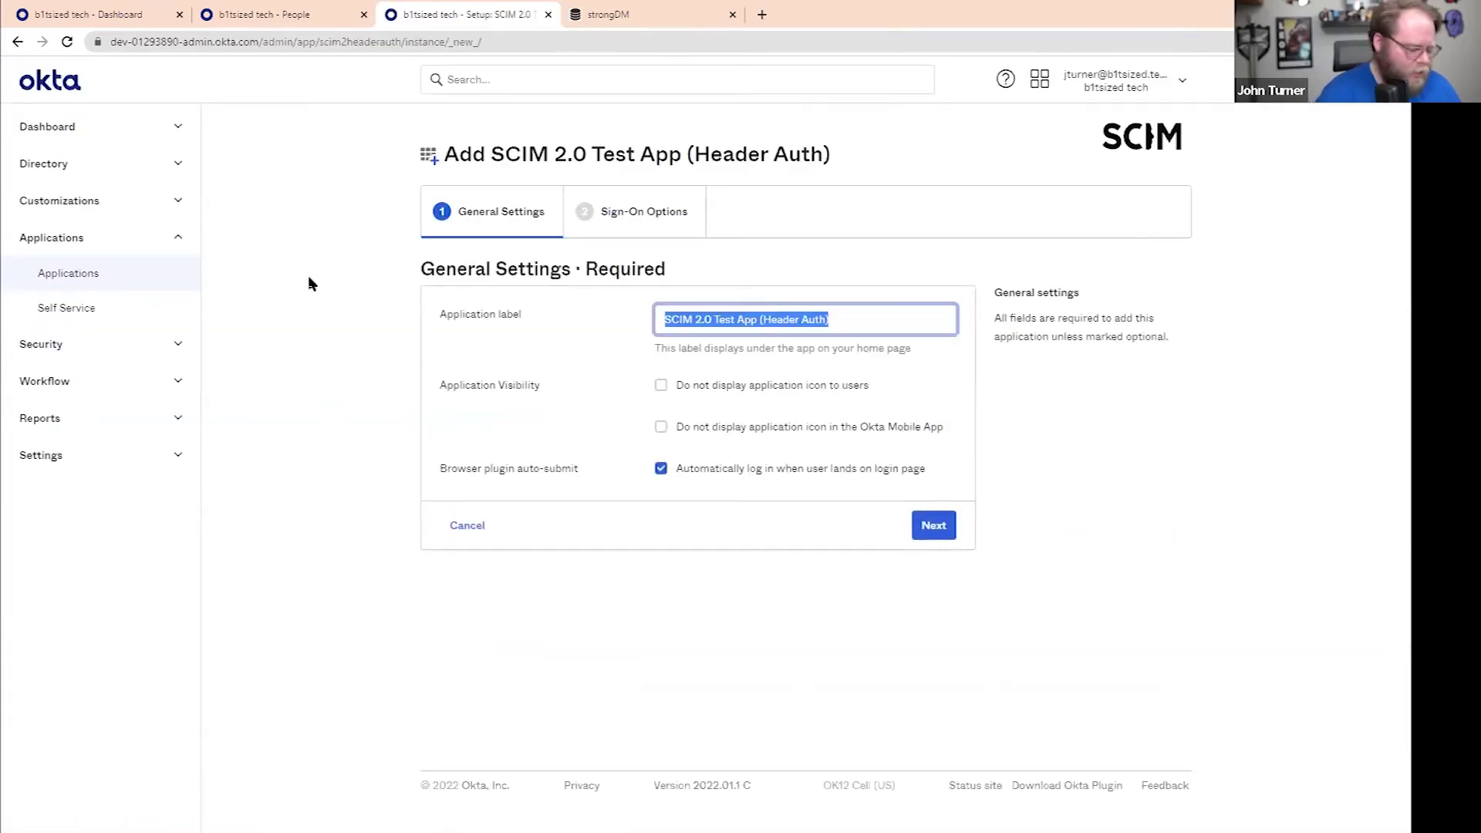
{"action": "type", "text": "strongDM (SCIM"}
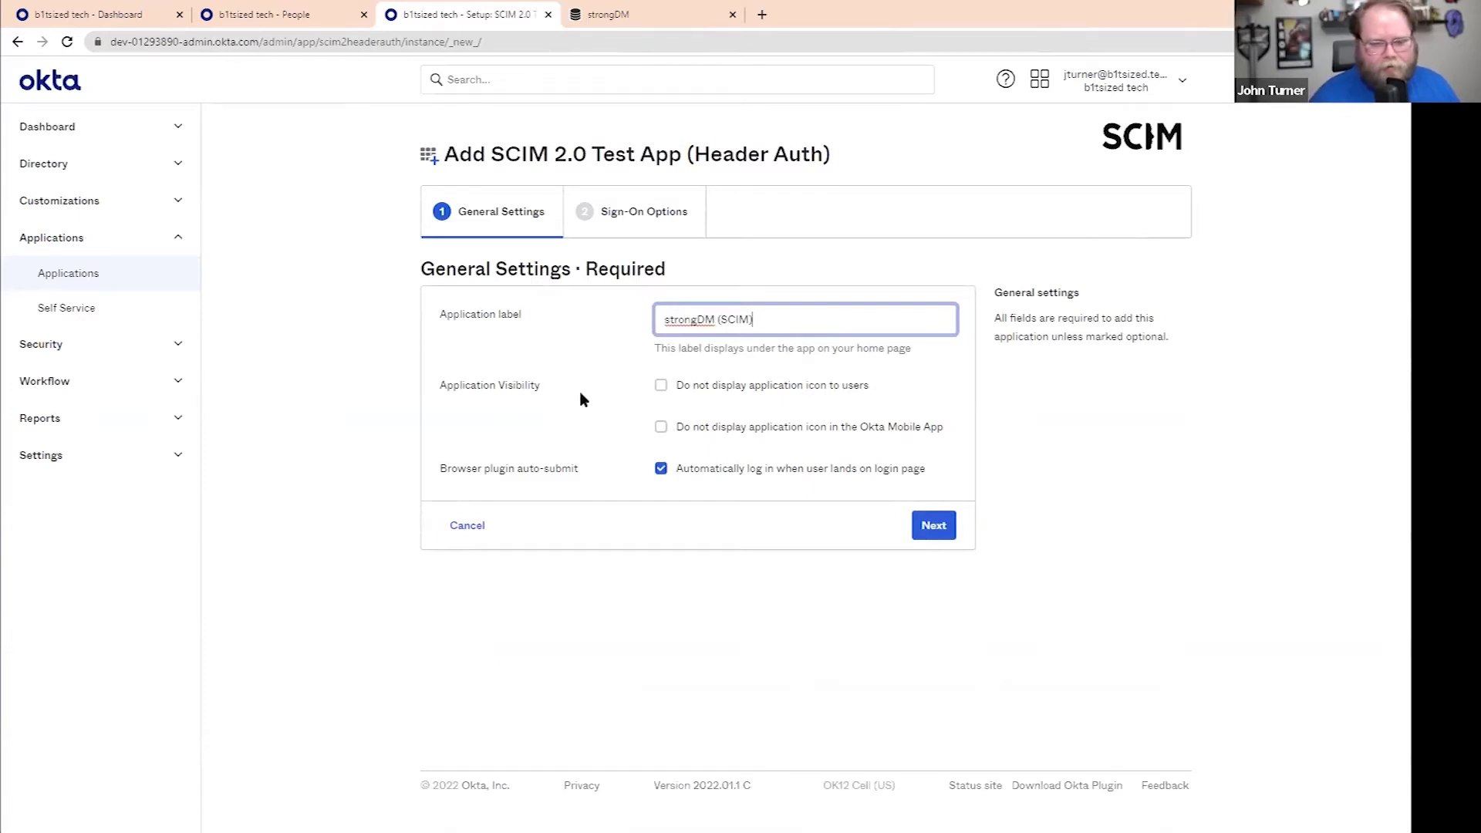
{"action": "left_click", "coordinate": [935, 527]}
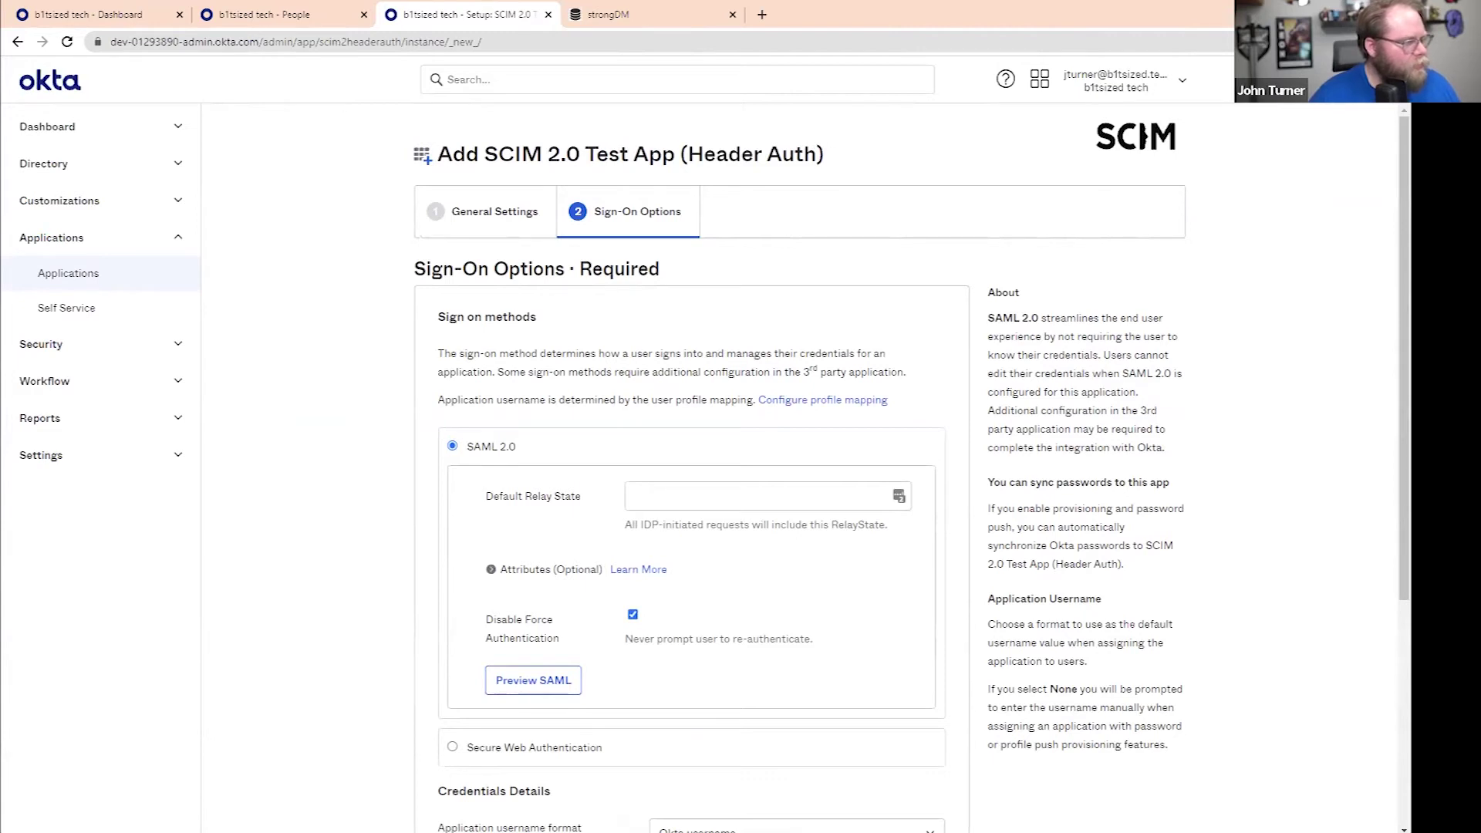
Step: Keep SAML 2.0 as the sign-on method after trying Secure Web Authentication, and finish the app
{"action": "scroll", "coordinate": [705, 623], "scroll_direction": "down", "scroll_amount": 4}
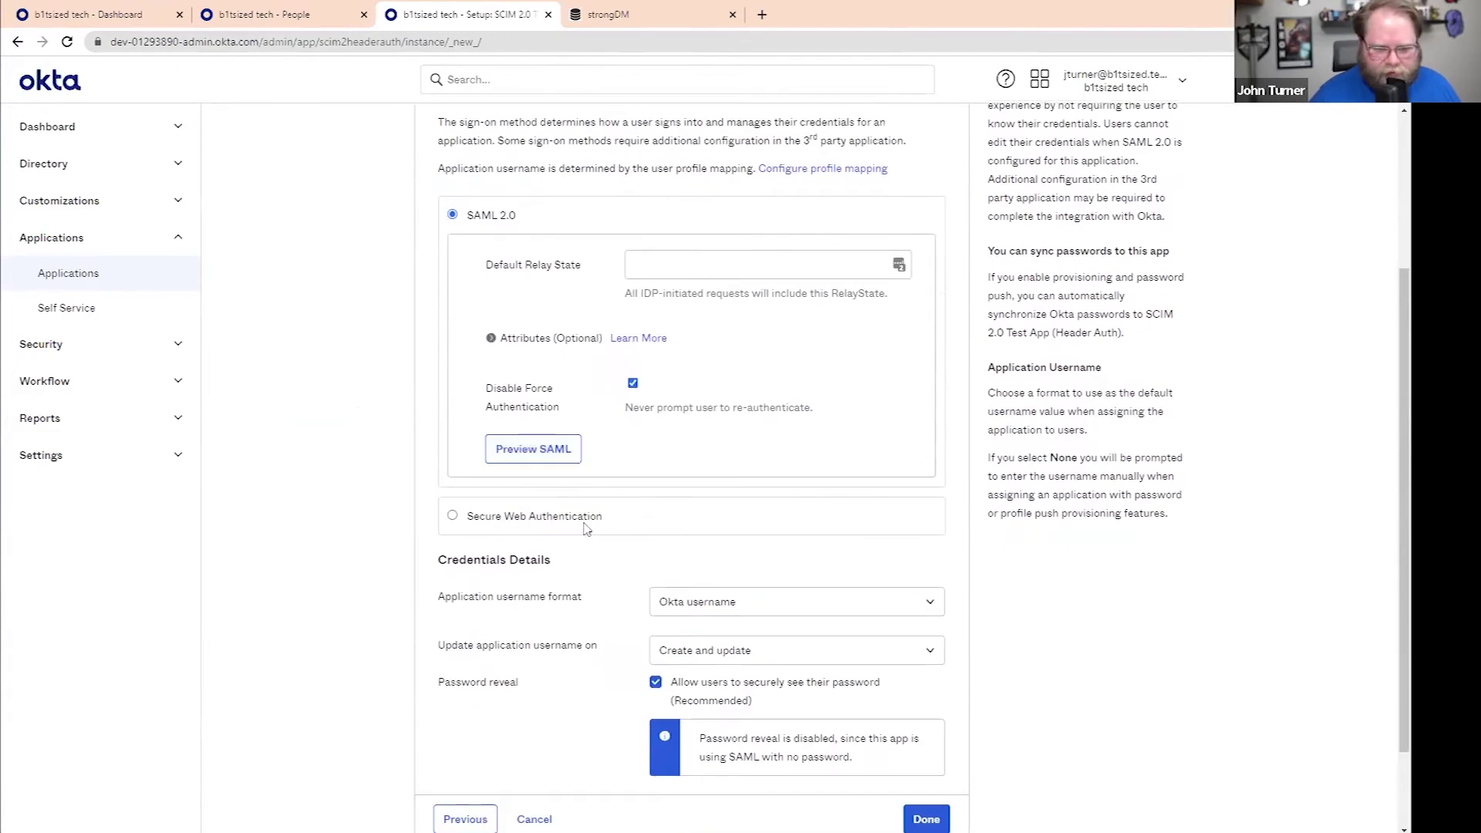
{"action": "scroll", "coordinate": [582, 529], "scroll_direction": "up", "scroll_amount": 2}
{"action": "scroll", "coordinate": [583, 528], "scroll_direction": "up", "scroll_amount": 2}
{"action": "scroll", "coordinate": [583, 528], "scroll_direction": "down", "scroll_amount": 3}
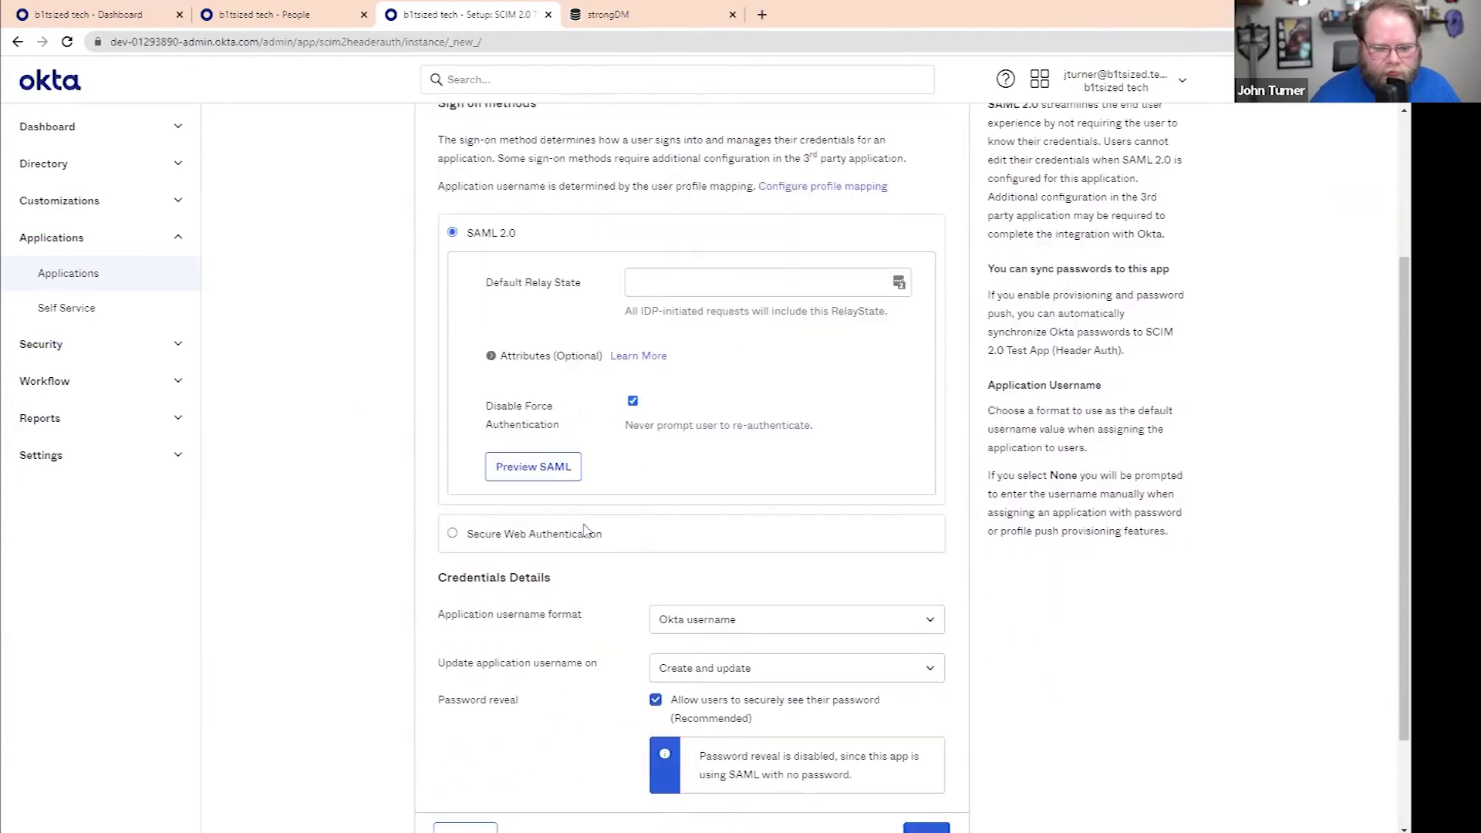
{"action": "left_click", "coordinate": [583, 525]}
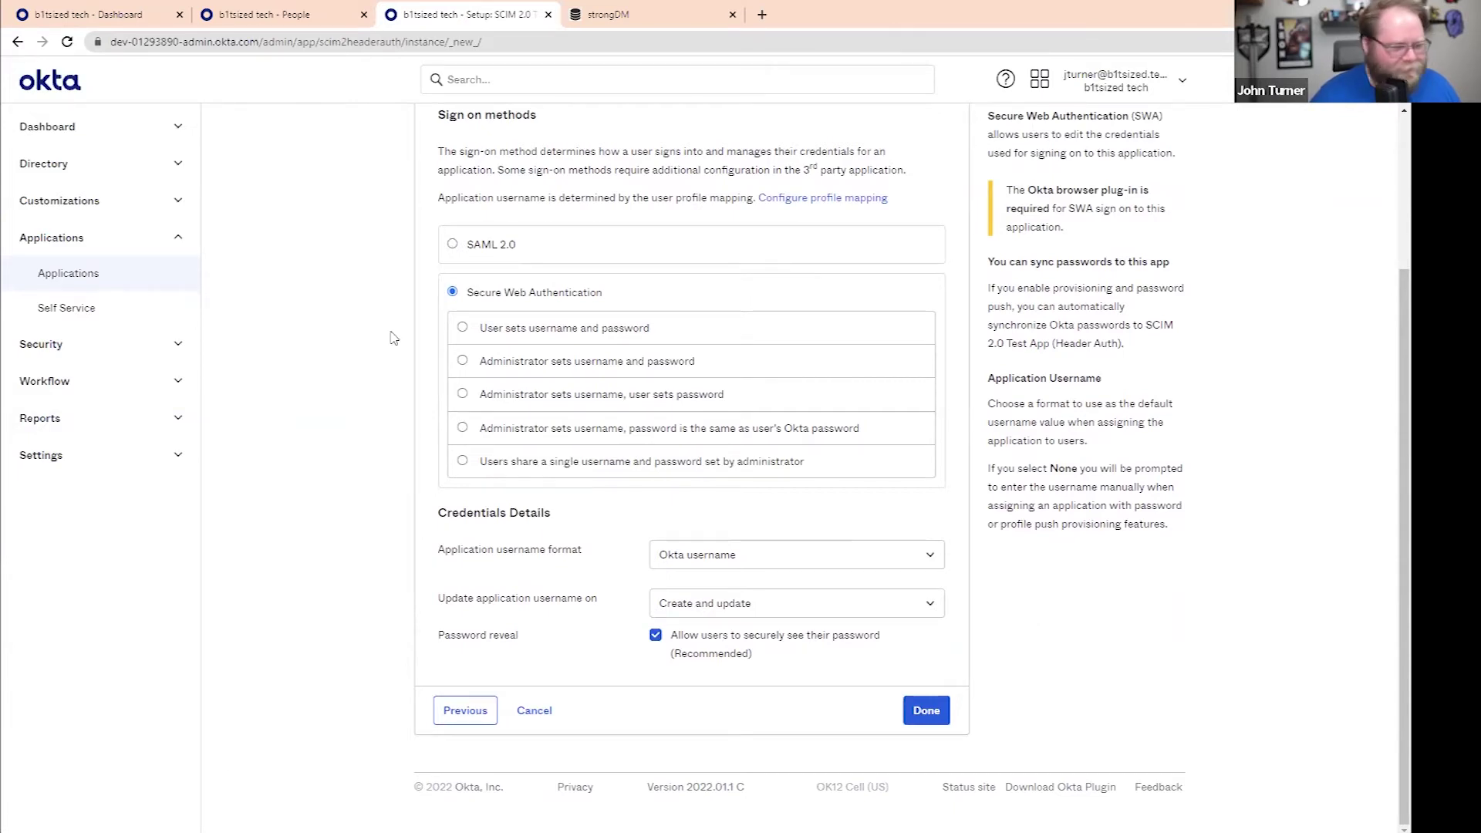
{"action": "scroll", "coordinate": [387, 363], "scroll_direction": "up", "scroll_amount": 1}
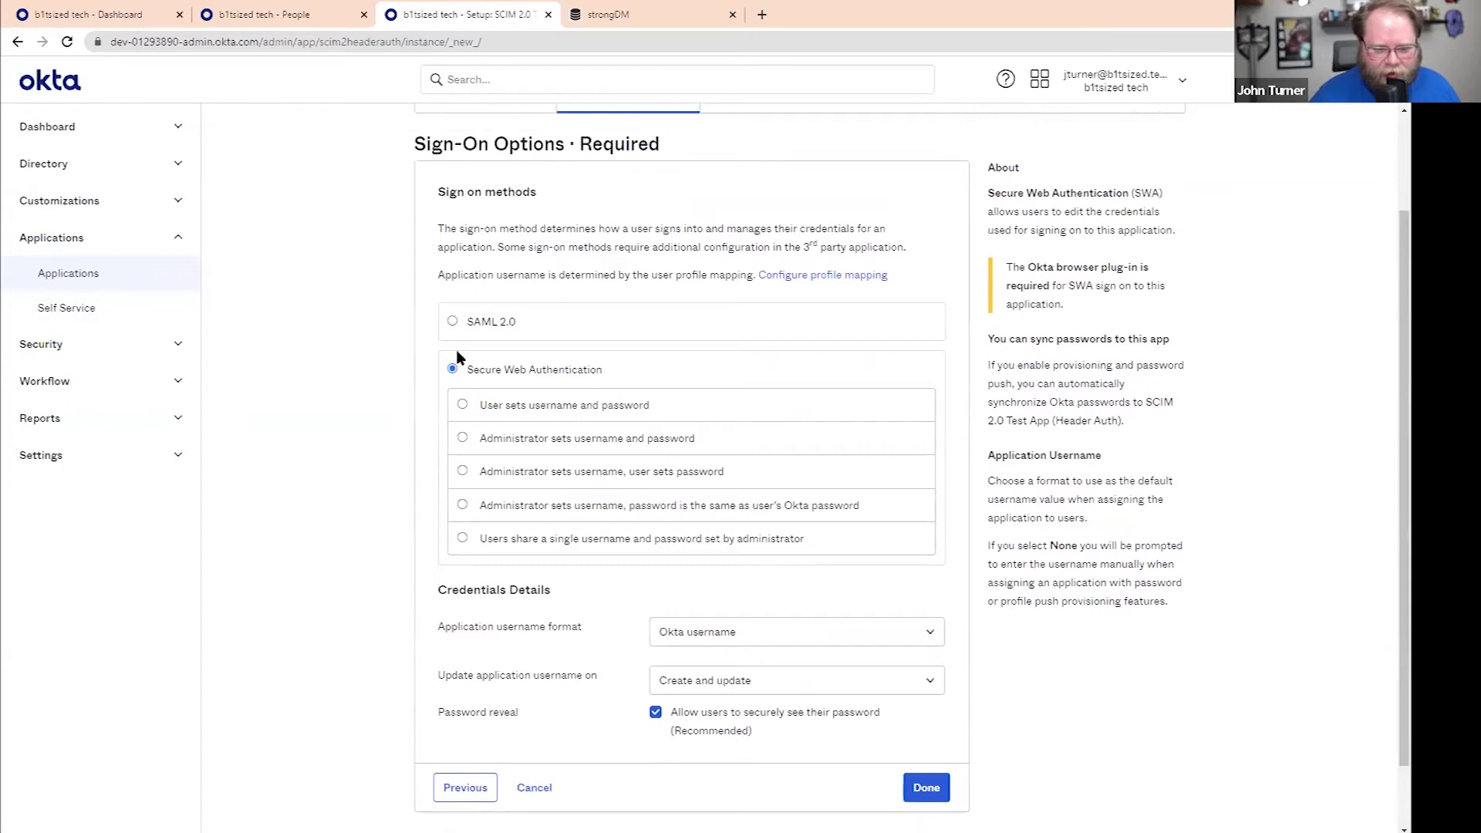
{"action": "left_click", "coordinate": [515, 330]}
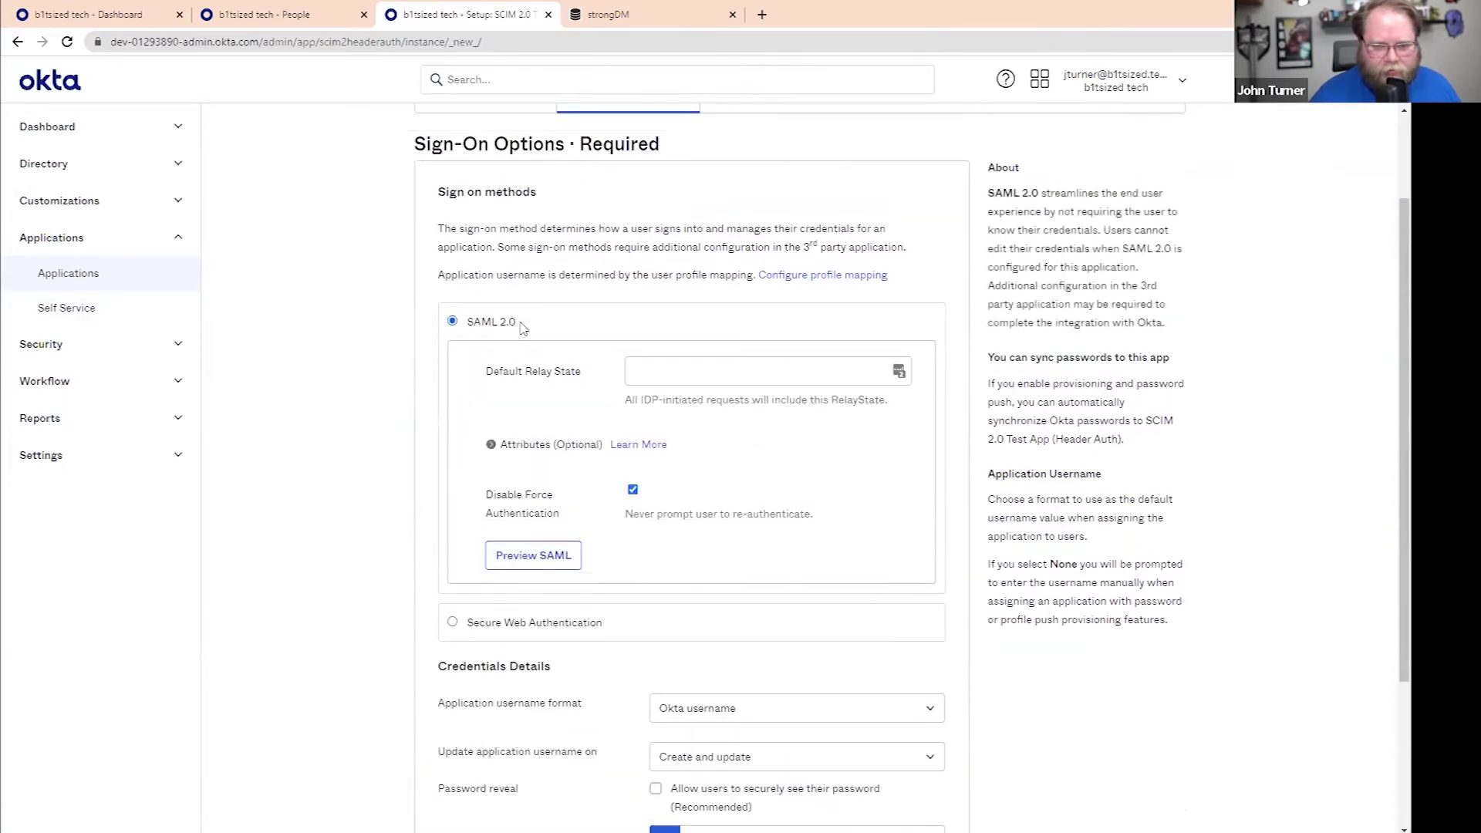
{"action": "scroll", "coordinate": [526, 324], "scroll_direction": "down", "scroll_amount": 4}
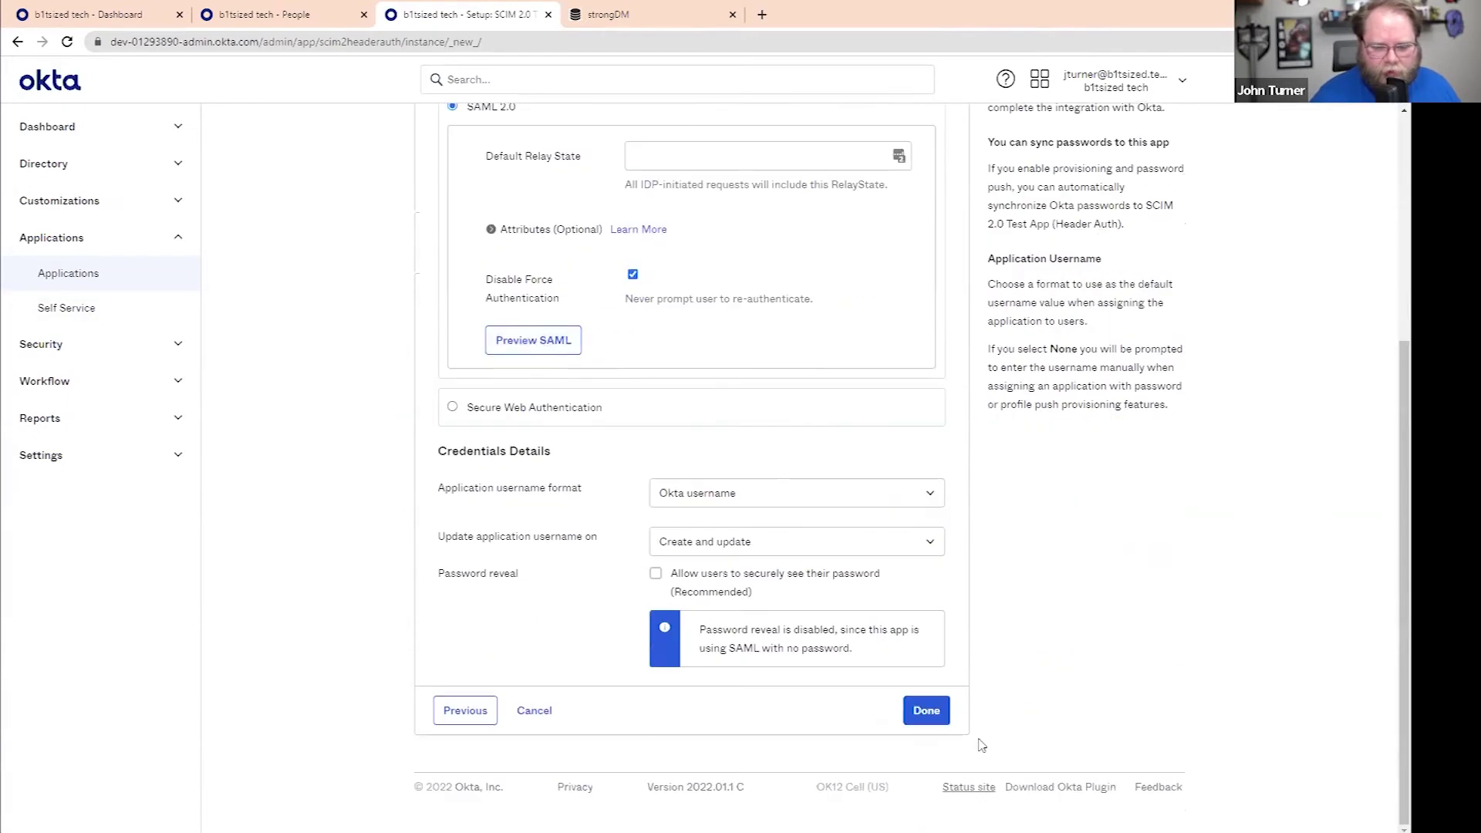
{"action": "left_click", "coordinate": [926, 710]}
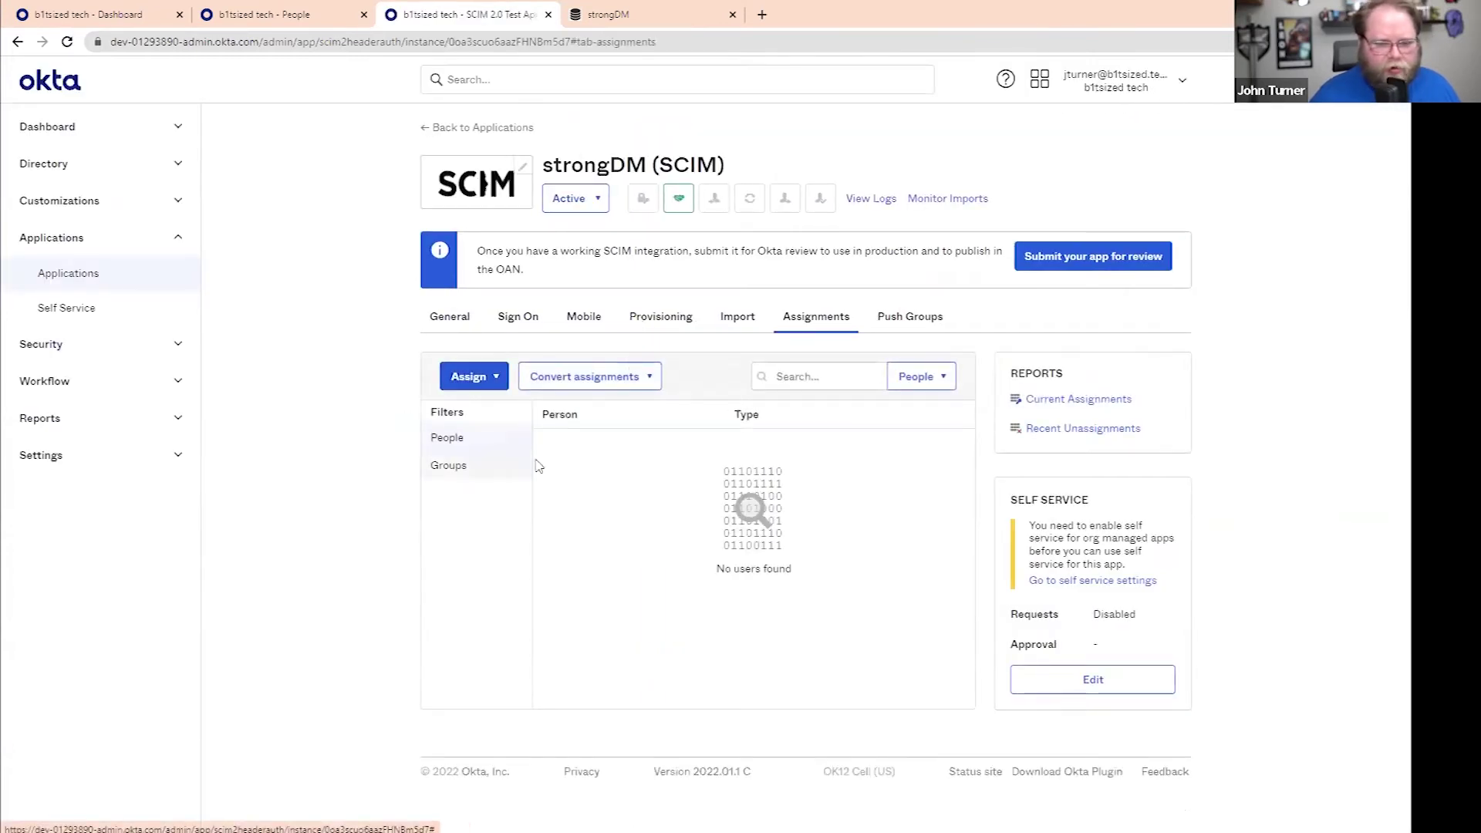
{"action": "left_click", "coordinate": [871, 539]}
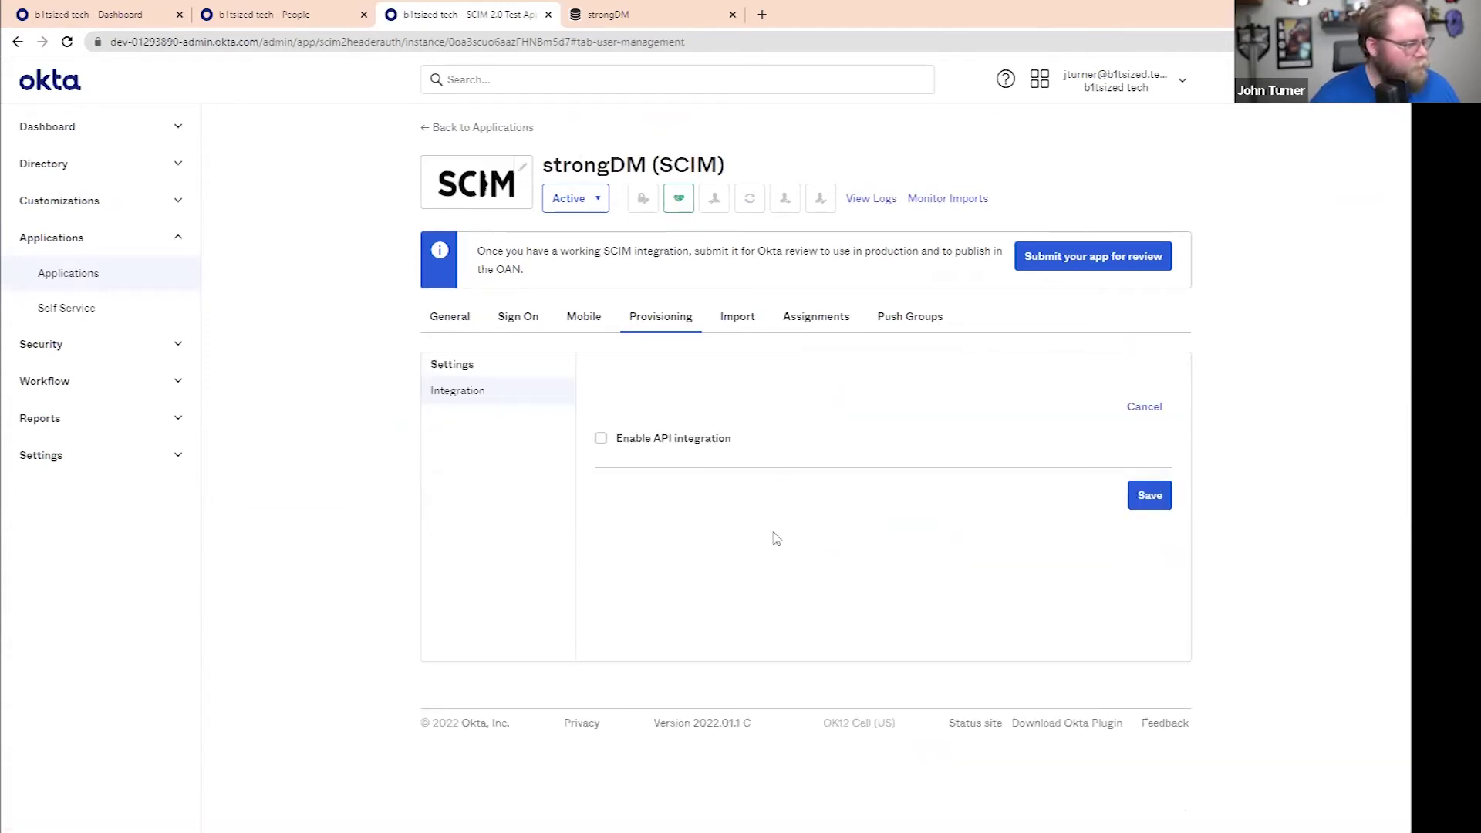
{"action": "left_click", "coordinate": [673, 436]}
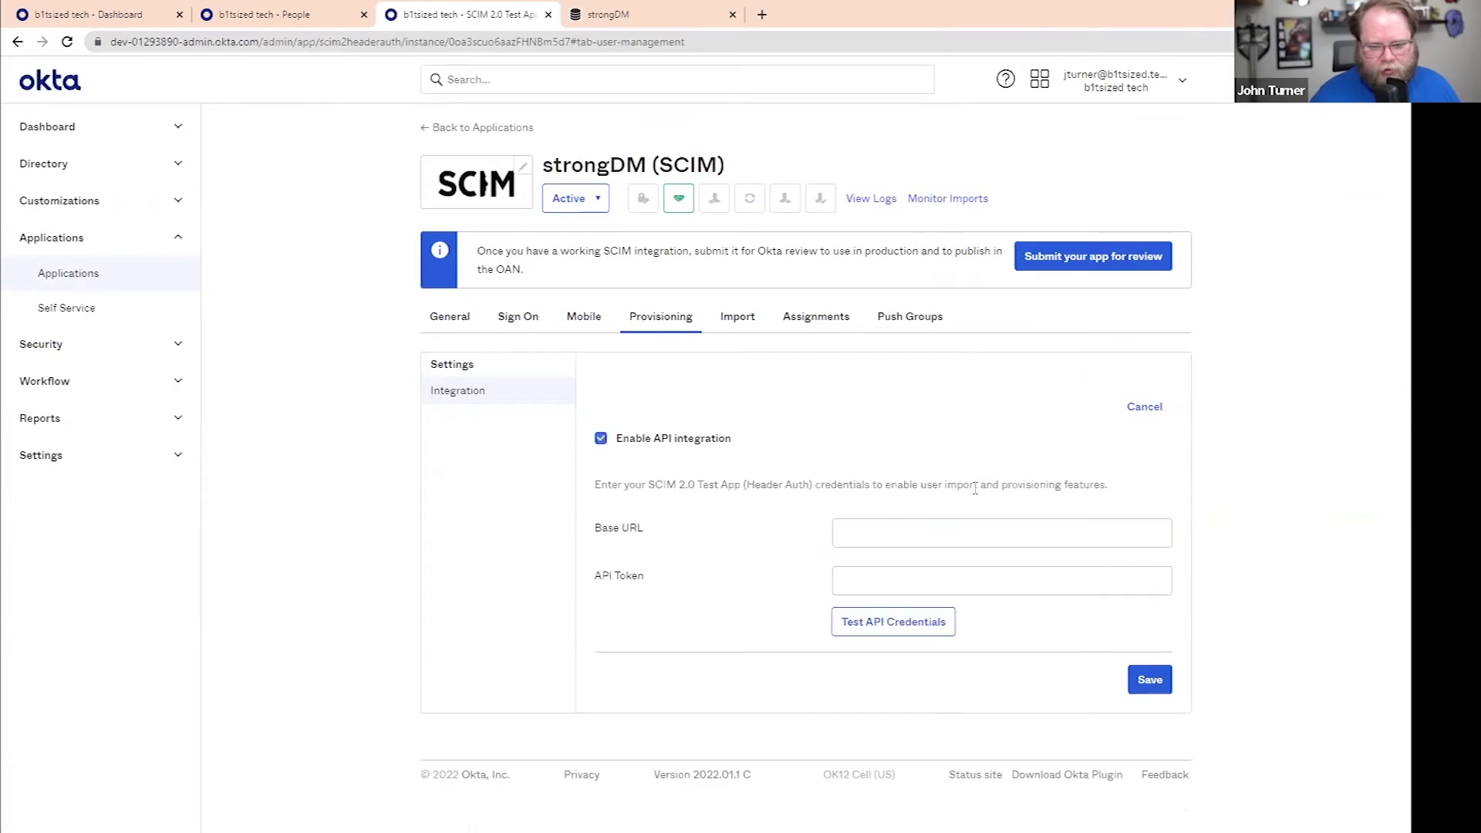
{"action": "left_click", "coordinate": [921, 538]}
{"action": "right_click", "coordinate": [921, 538]}
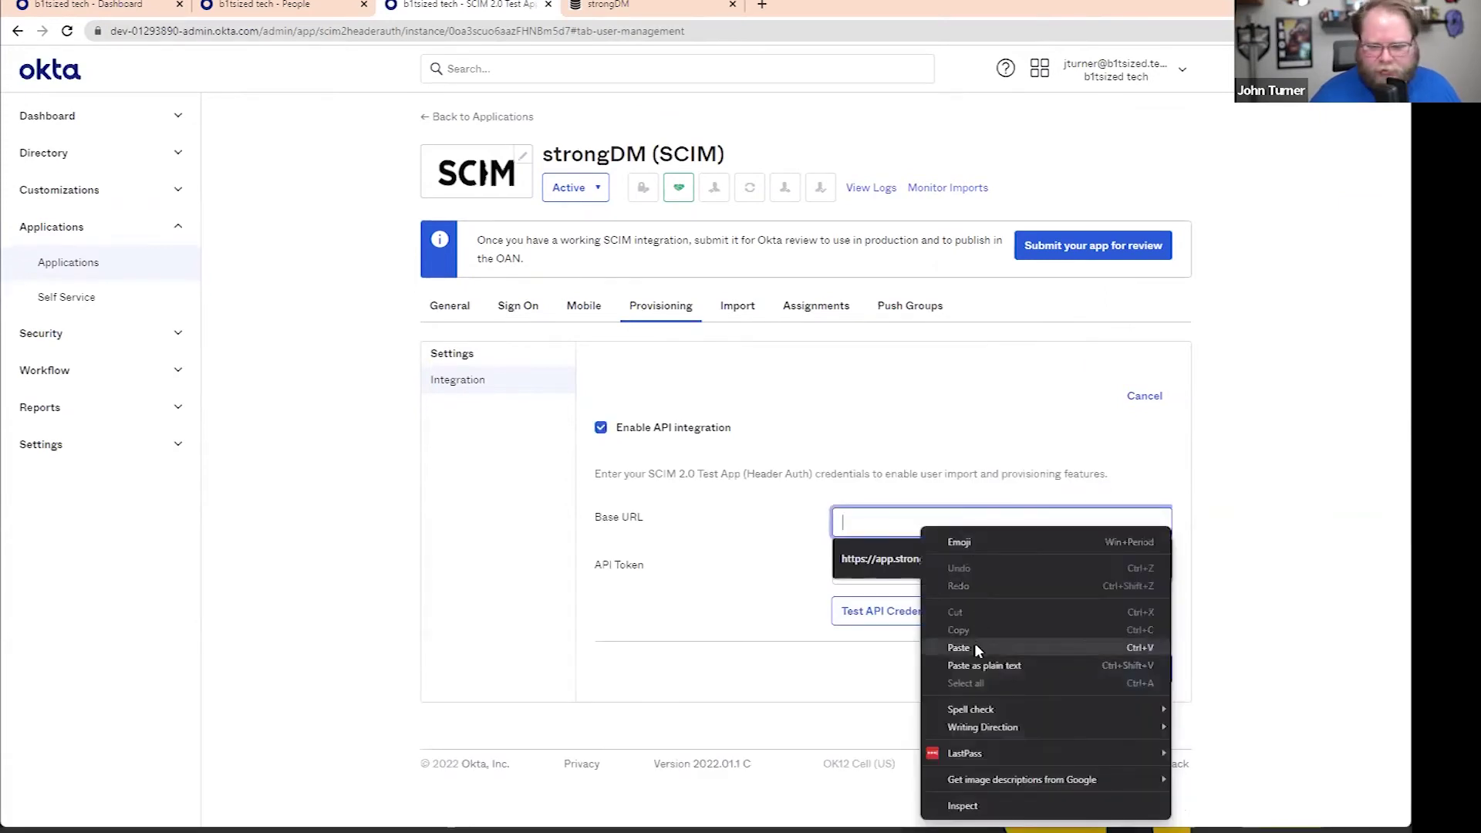
{"action": "left_click", "coordinate": [975, 642]}
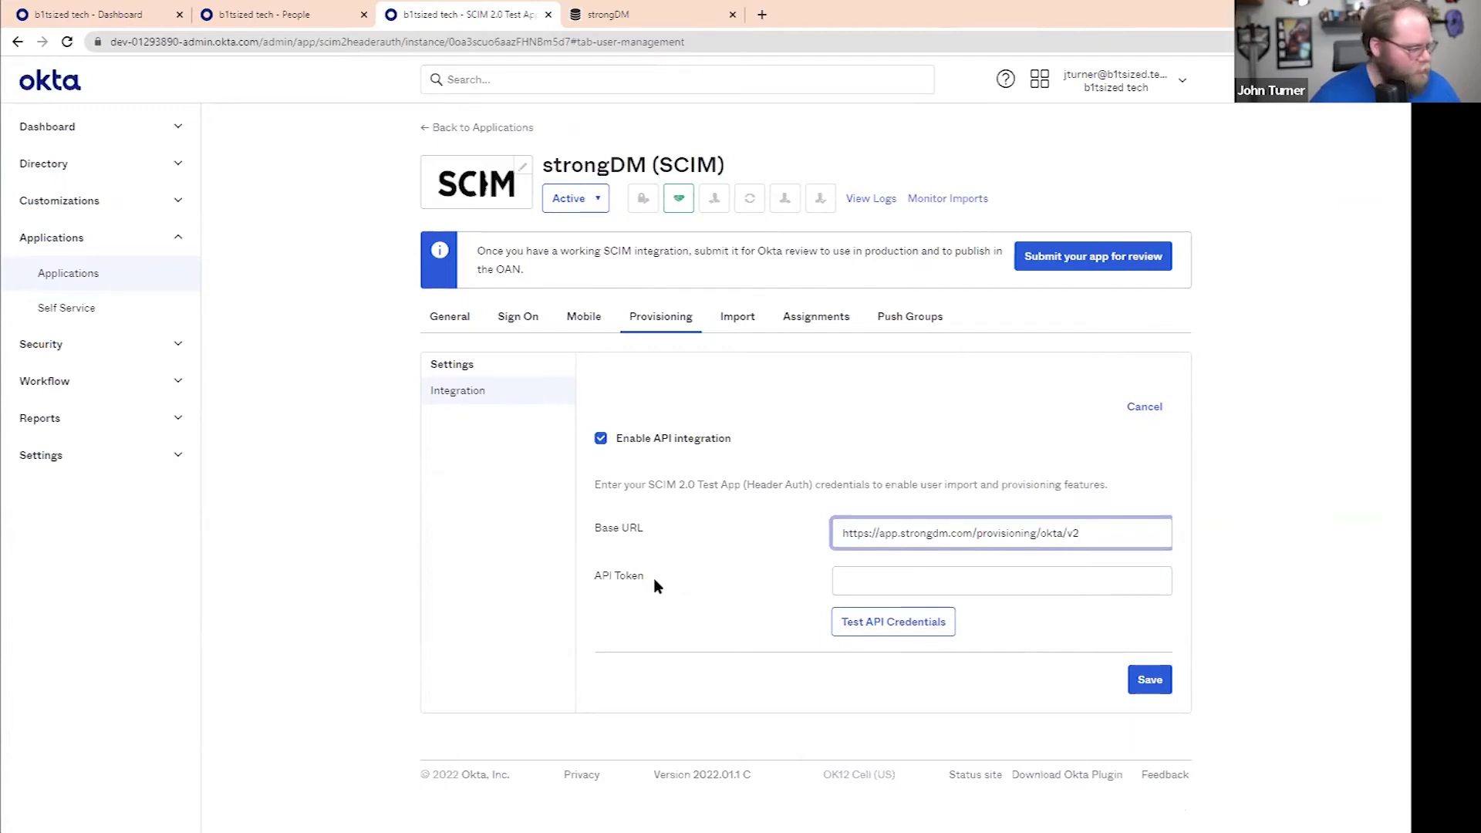
Step: In strongDM User Management, set SCIM provisioning to Yes with Okta, activate it and copy the token
{"action": "left_click", "coordinate": [644, 22]}
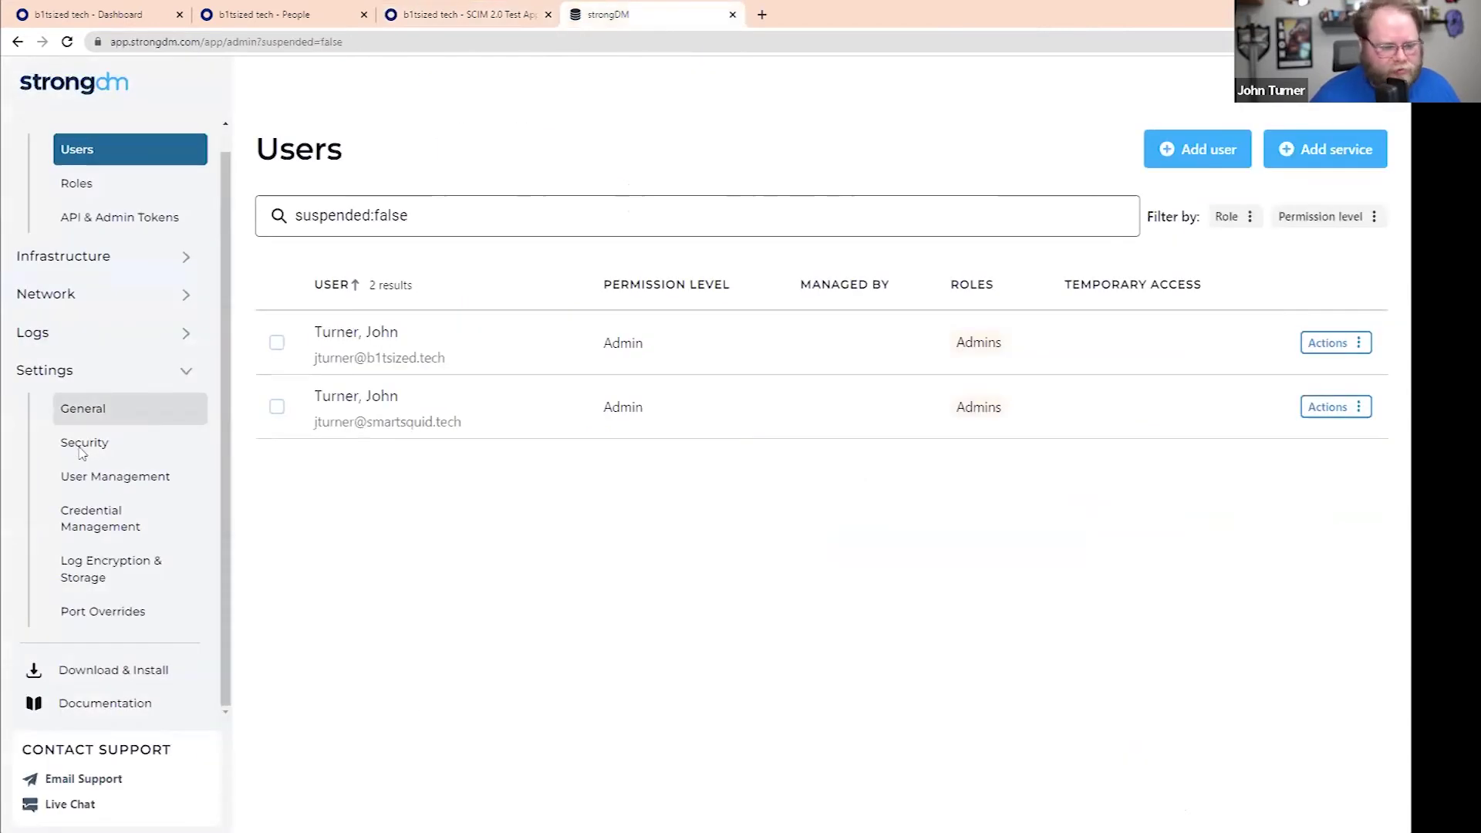
{"action": "left_click", "coordinate": [147, 478]}
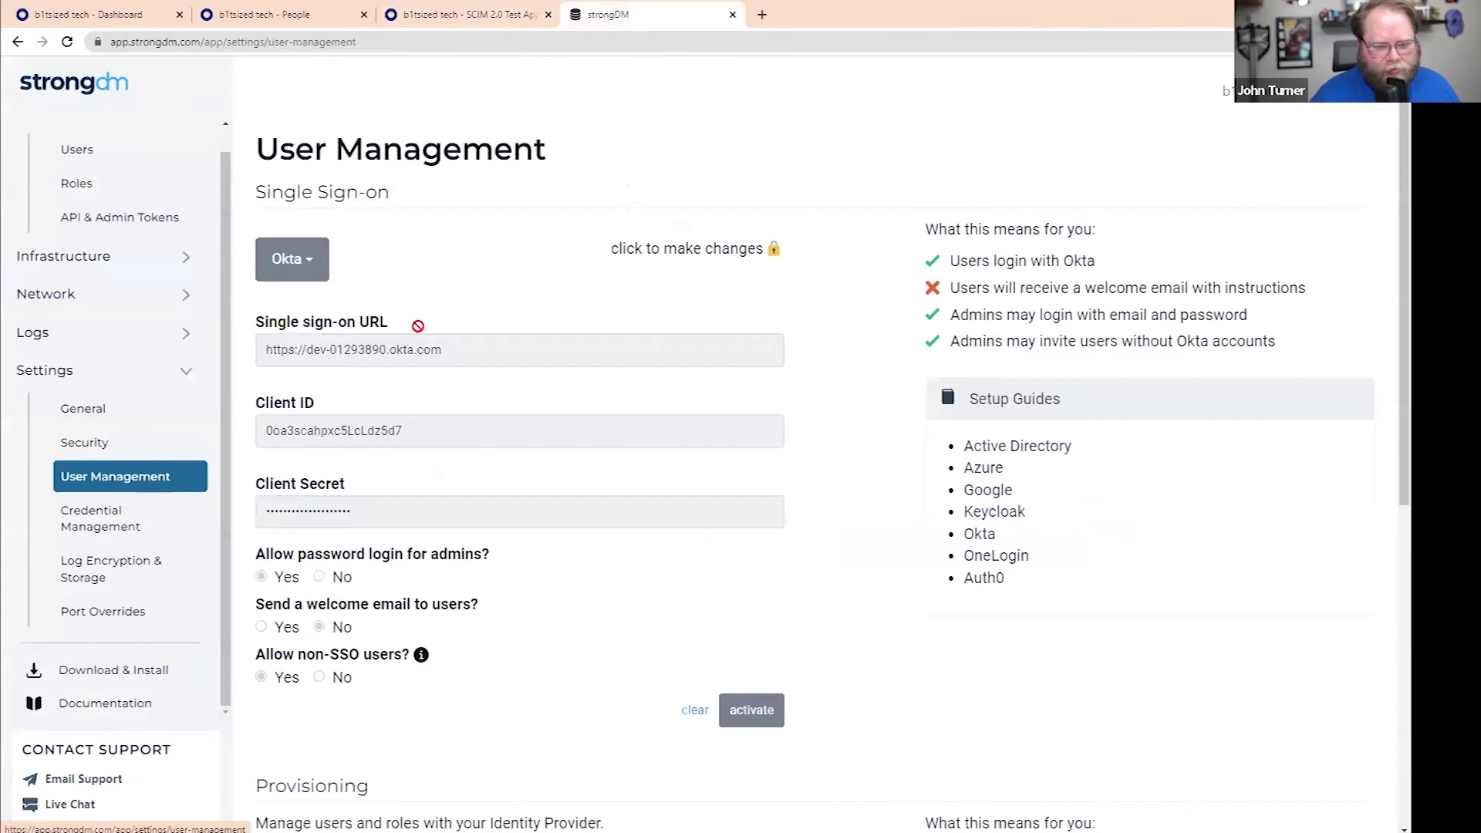
{"action": "scroll", "coordinate": [542, 598], "scroll_direction": "down", "scroll_amount": 4}
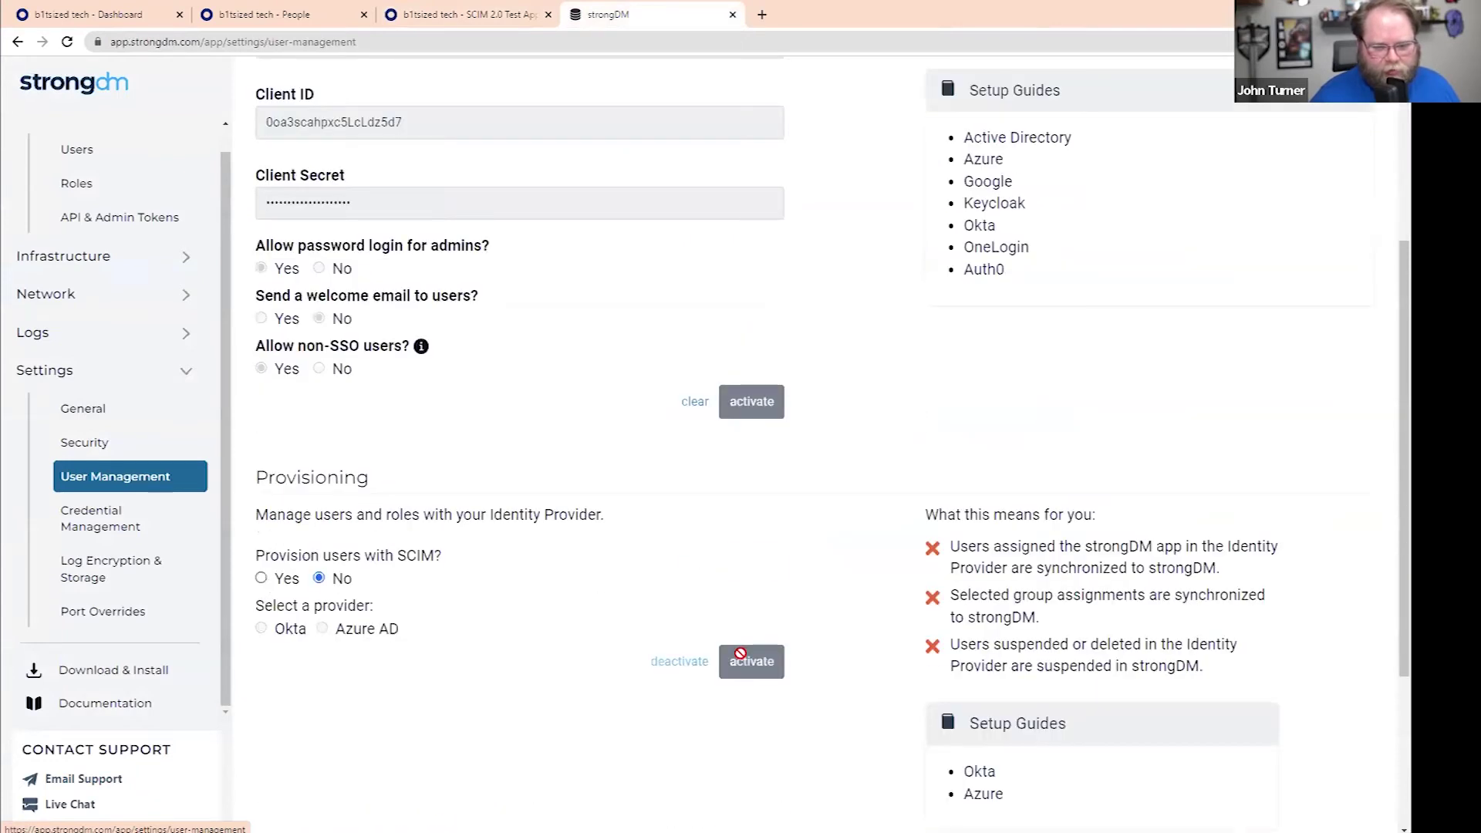
{"action": "left_click", "coordinate": [261, 579]}
{"action": "left_click", "coordinate": [263, 631]}
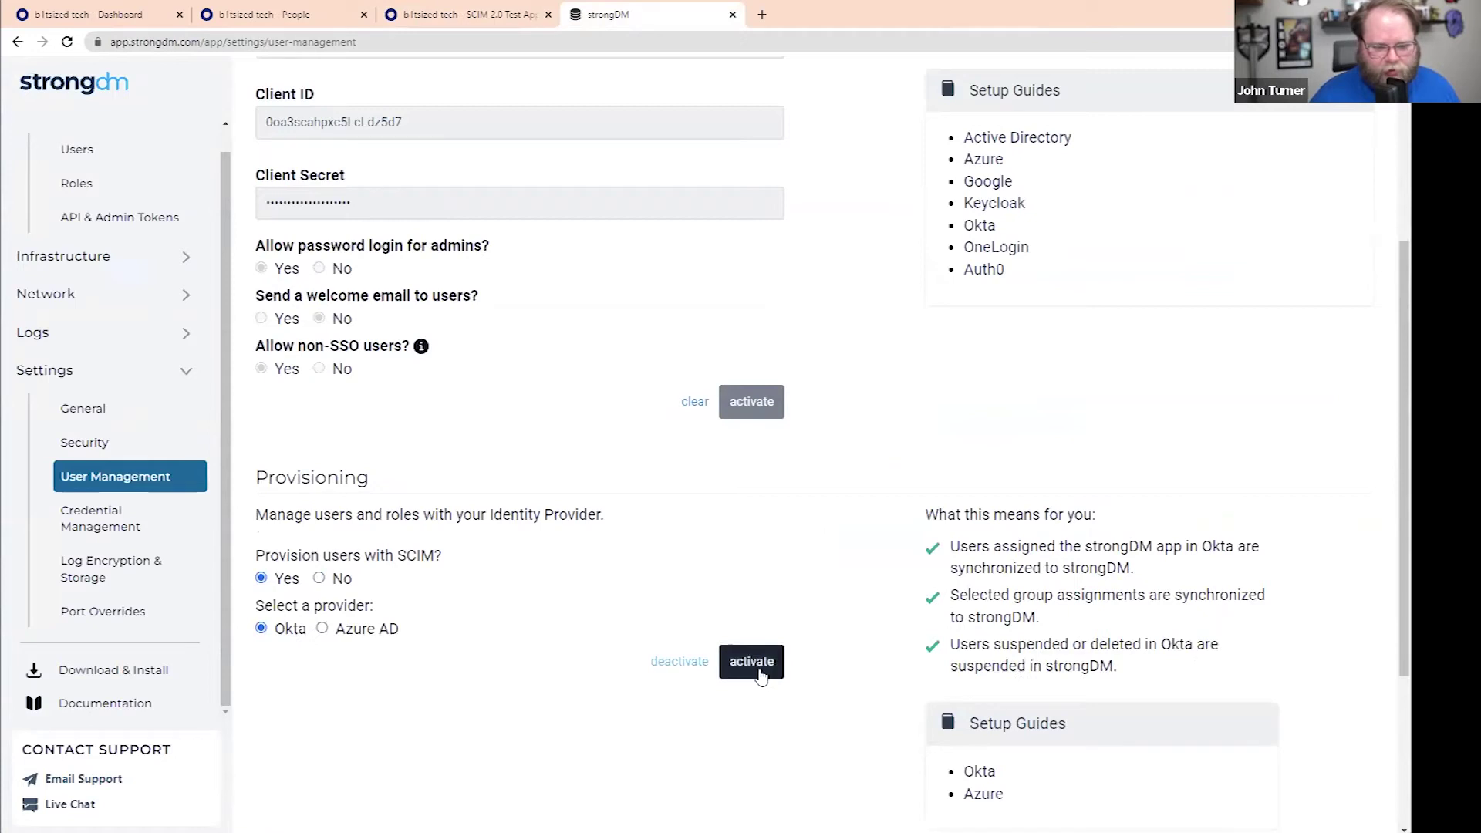
{"action": "left_click", "coordinate": [753, 663]}
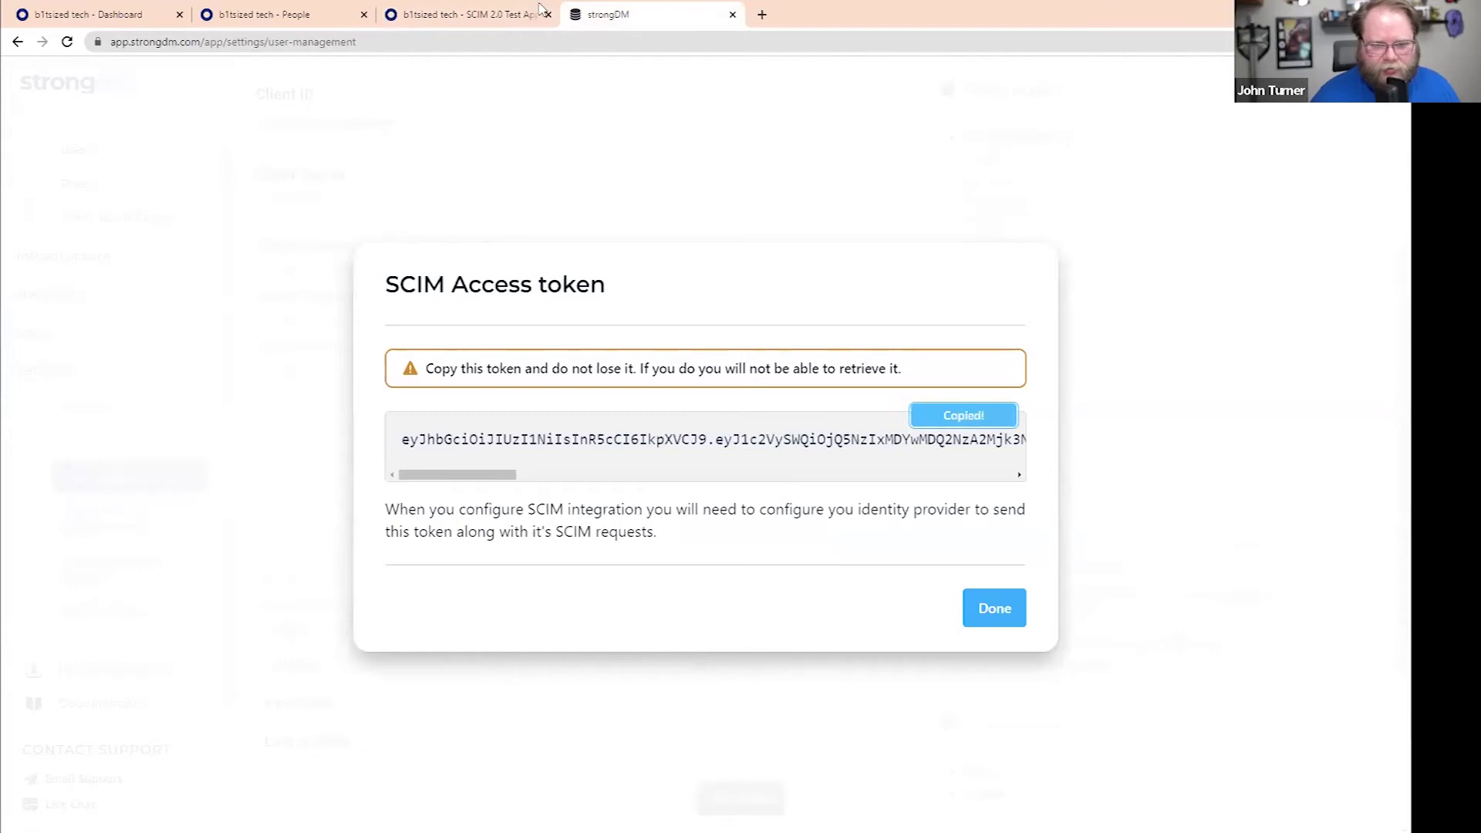
{"action": "left_click", "coordinate": [455, 19]}
Step: Paste the SCIM access token as the API Token, test the credentials and save
{"action": "left_click", "coordinate": [894, 580]}
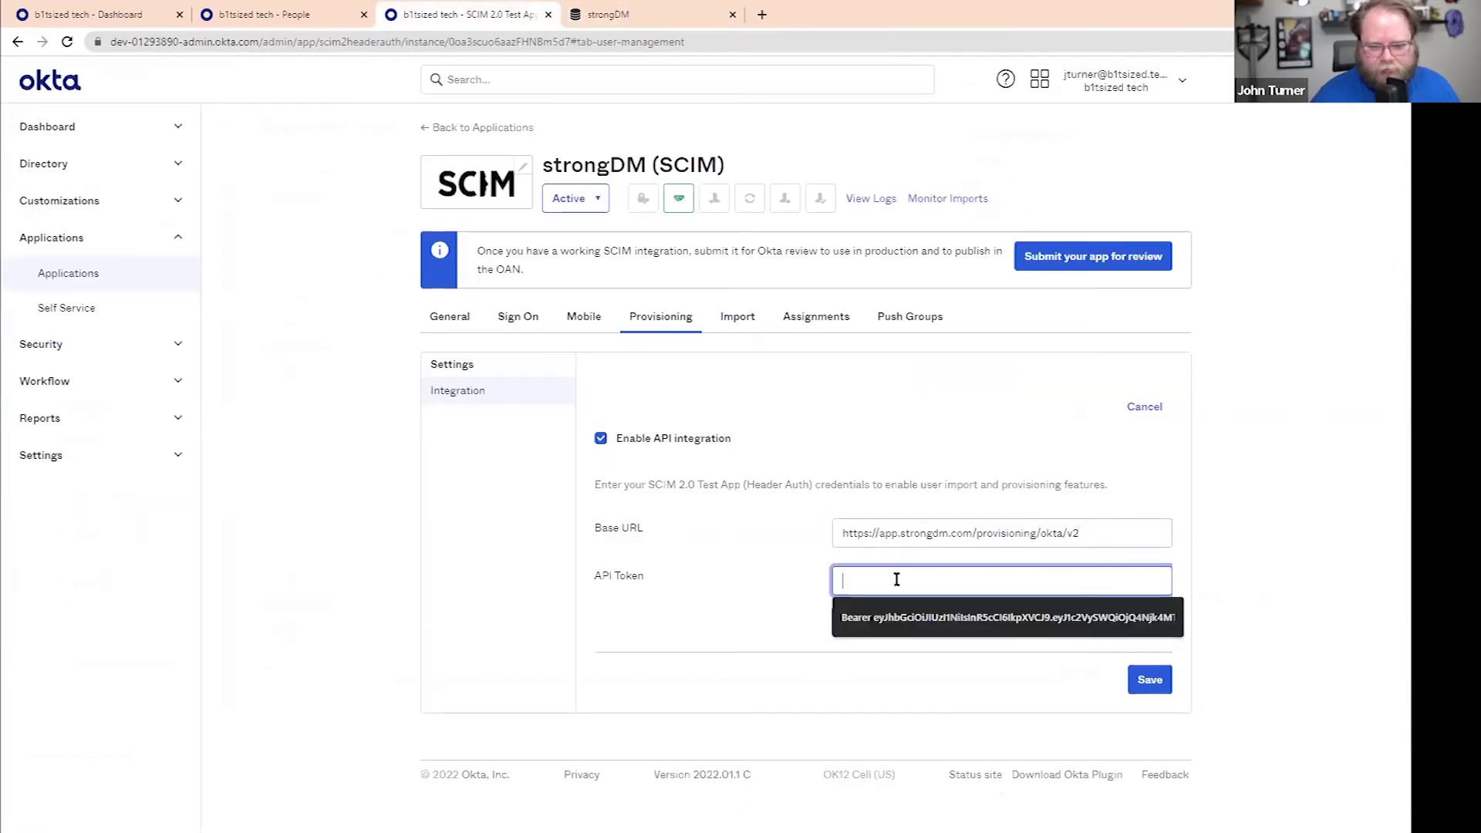
{"action": "right_click", "coordinate": [868, 580]}
{"action": "left_click", "coordinate": [942, 695]}
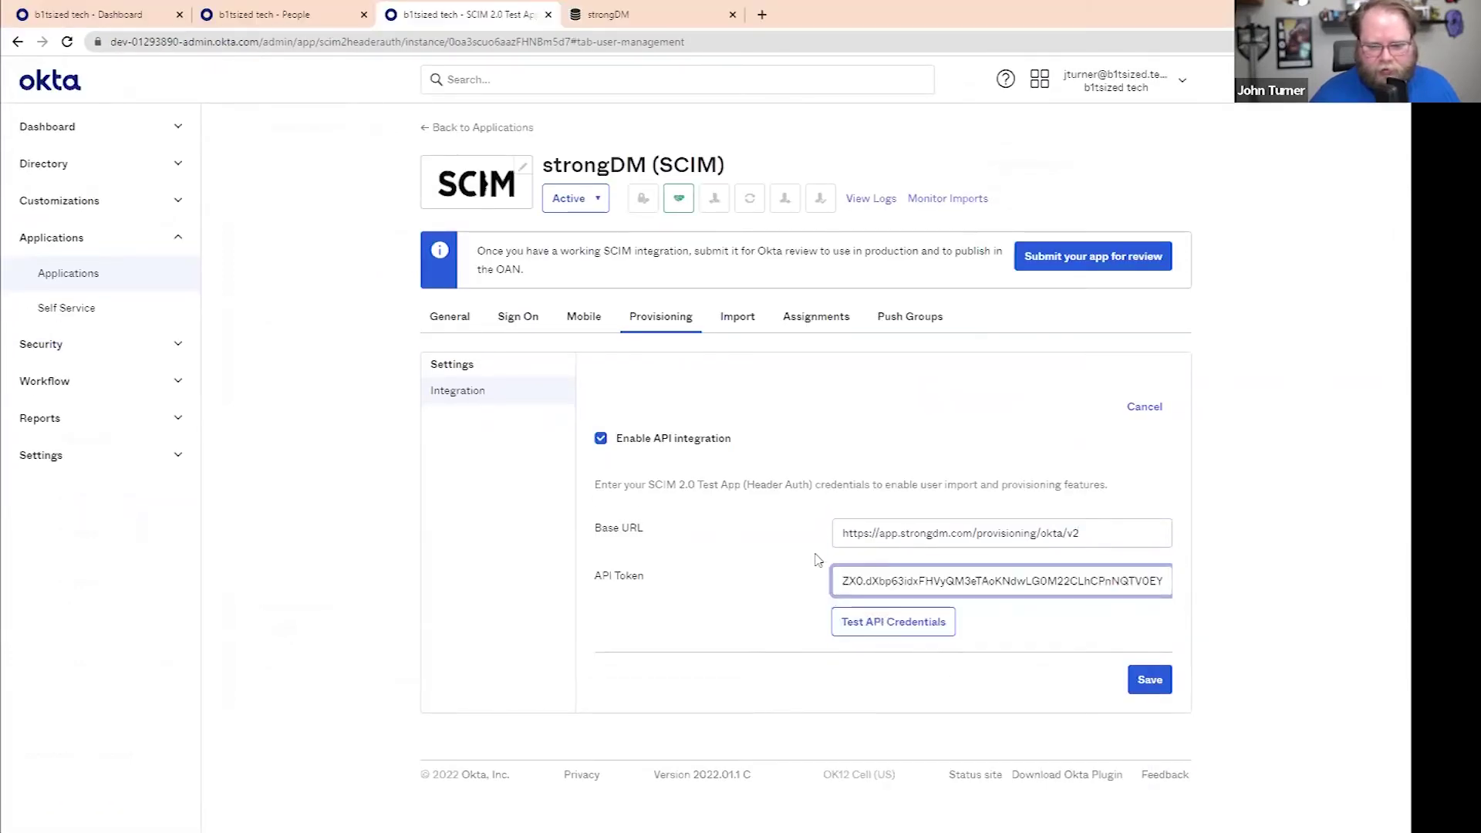
{"action": "left_click", "coordinate": [894, 622]}
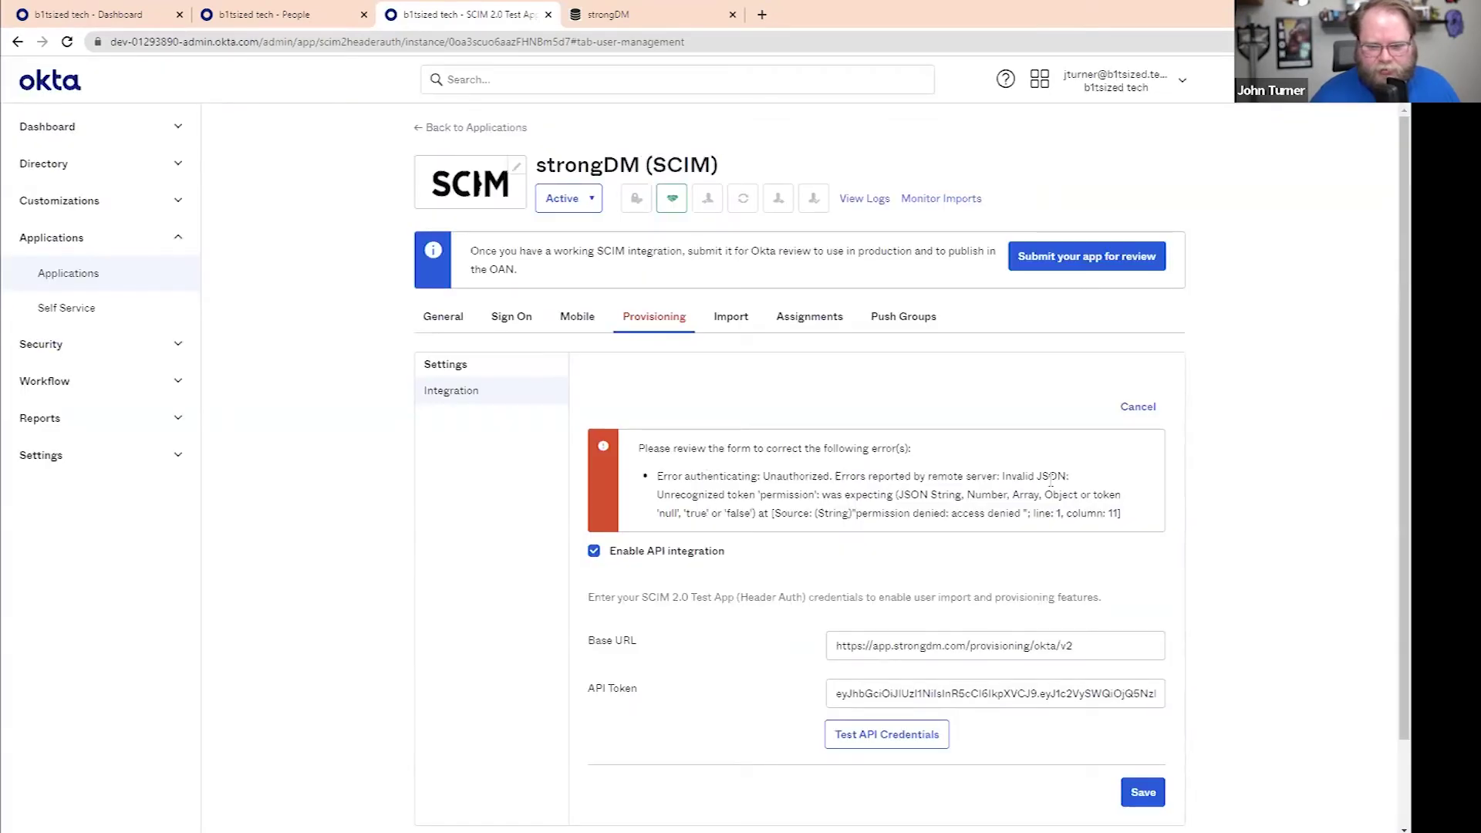
{"action": "scroll", "coordinate": [781, 509], "scroll_direction": "down", "scroll_amount": 2}
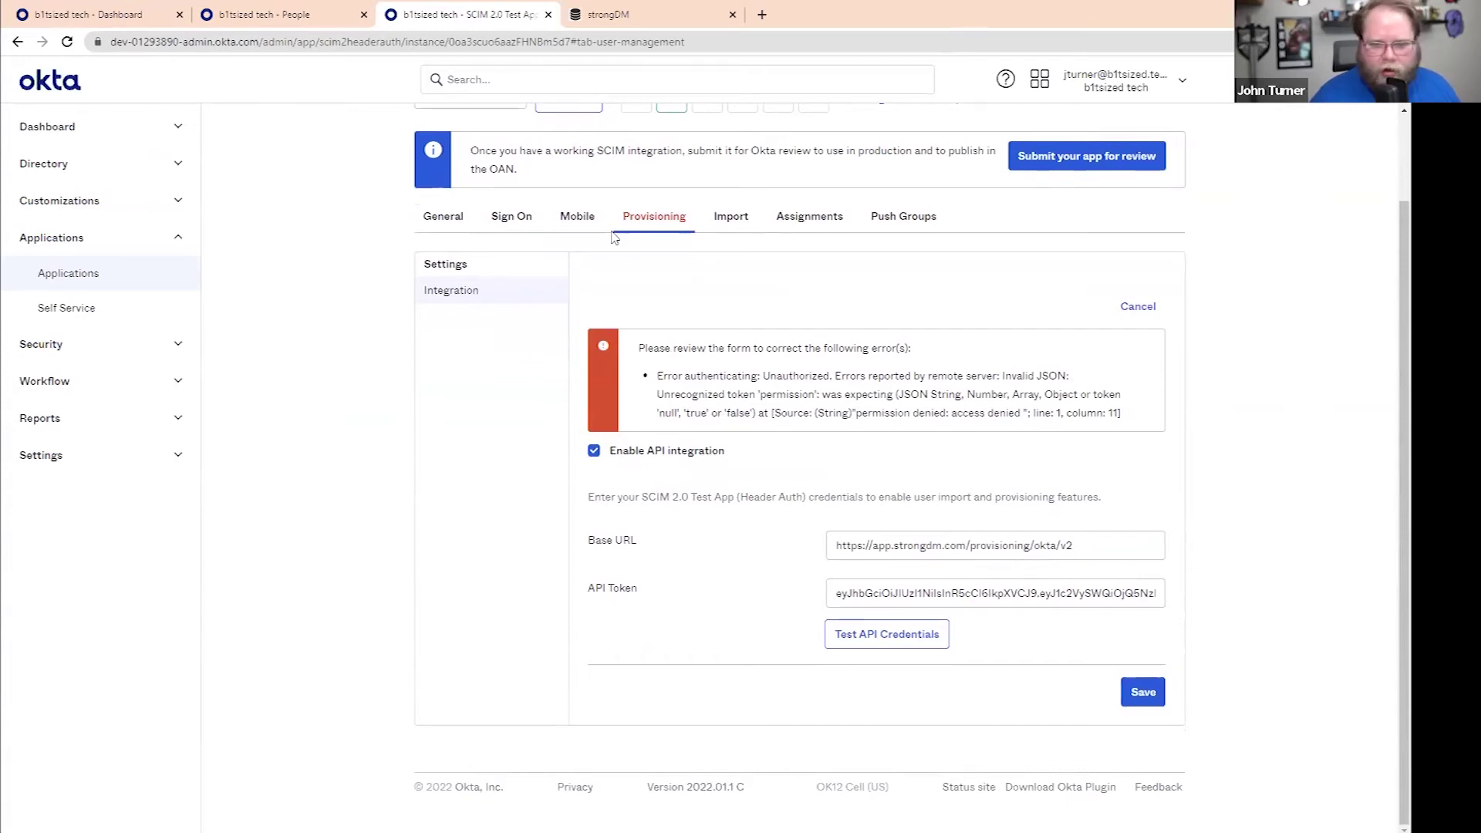
{"action": "left_click", "coordinate": [1142, 692]}
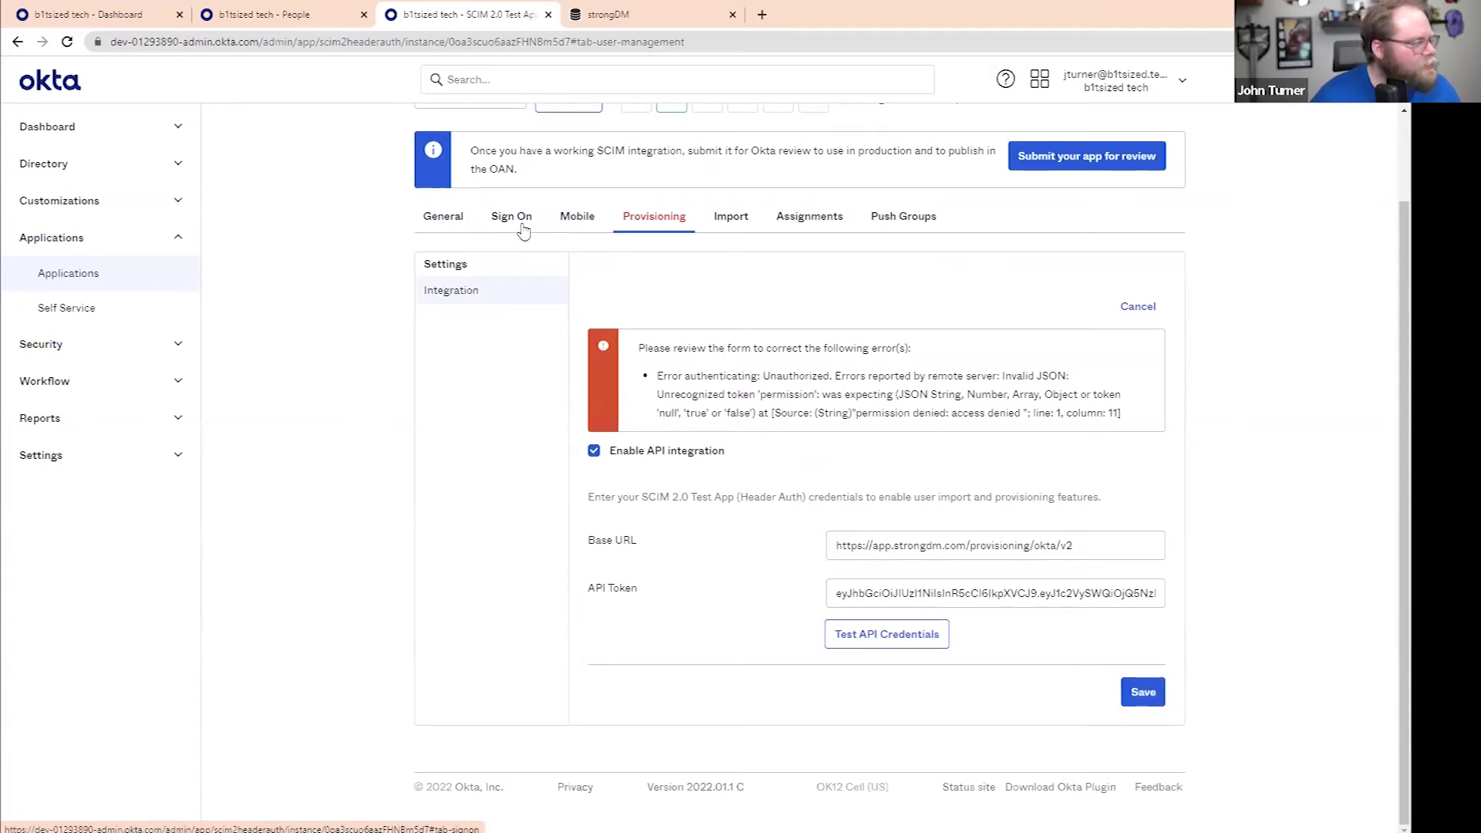
Step: Change the Sign On application username format to Email and save
{"action": "left_click", "coordinate": [464, 222]}
{"action": "scroll", "coordinate": [575, 324], "scroll_direction": "down", "scroll_amount": 8}
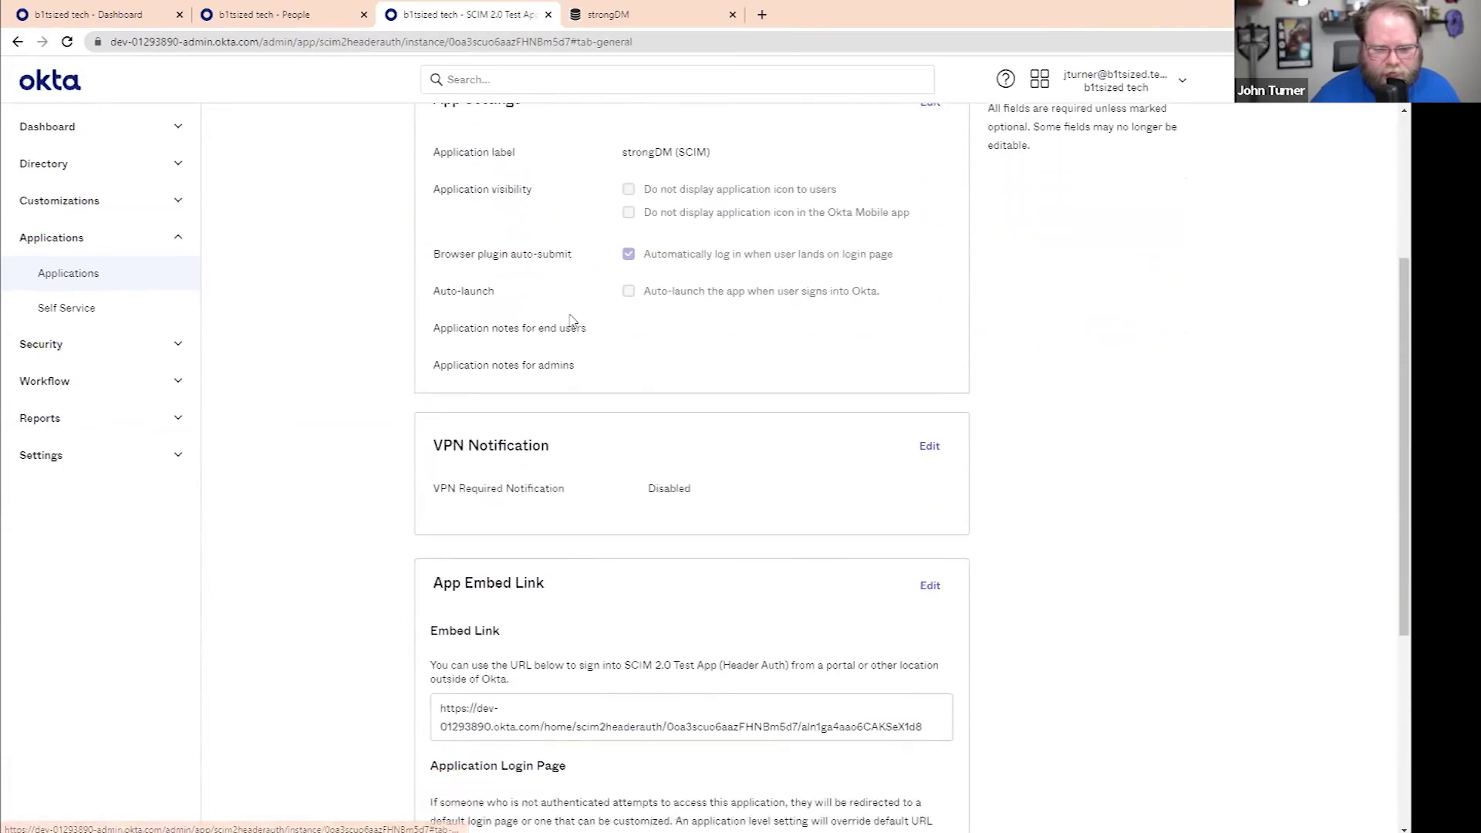
{"action": "scroll", "coordinate": [569, 319], "scroll_direction": "up", "scroll_amount": 7}
{"action": "scroll", "coordinate": [570, 318], "scroll_direction": "up", "scroll_amount": 1}
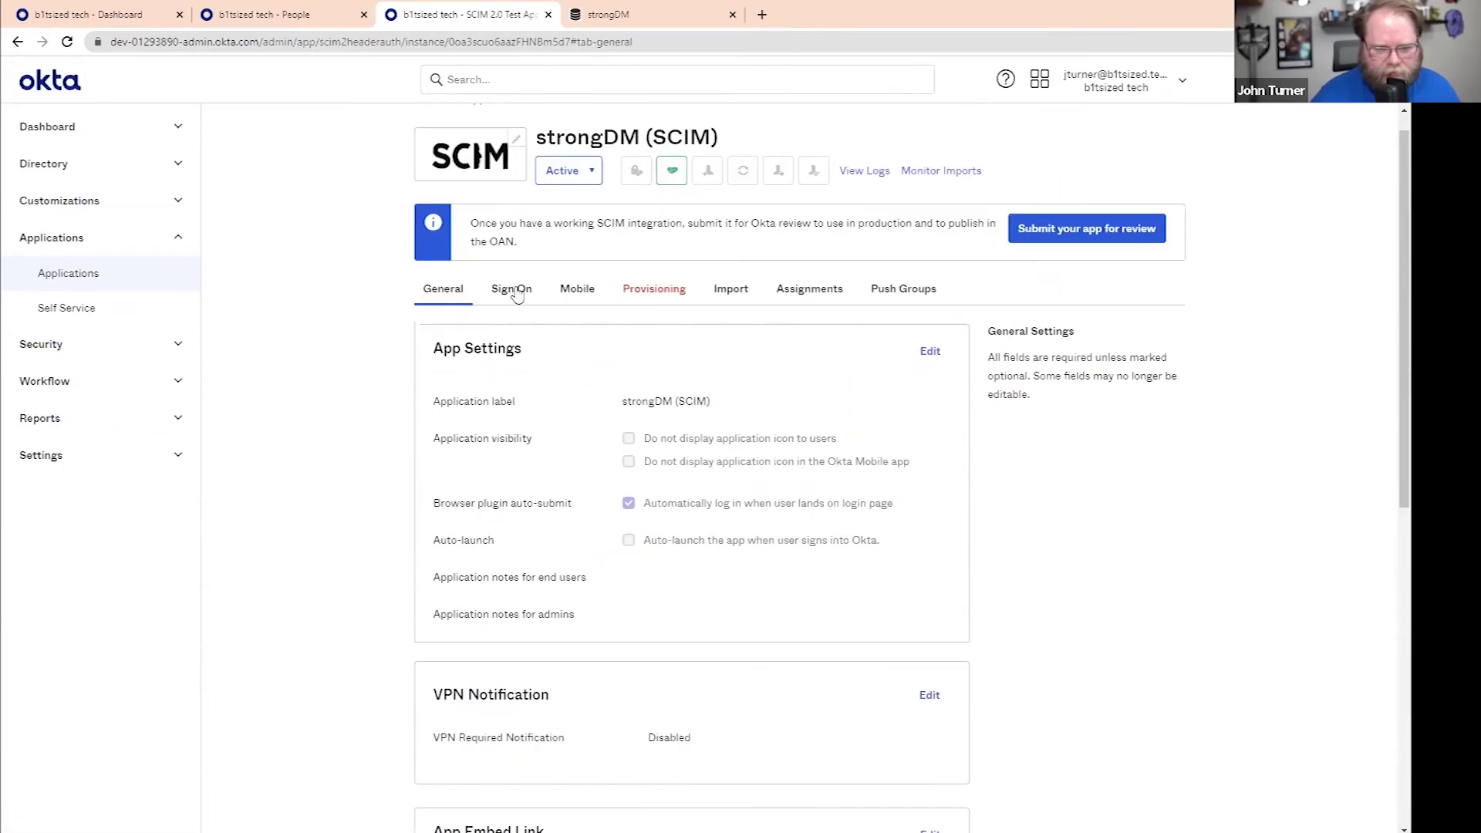
{"action": "left_click", "coordinate": [512, 291]}
{"action": "scroll", "coordinate": [588, 319], "scroll_direction": "down", "scroll_amount": 1}
{"action": "scroll", "coordinate": [587, 318], "scroll_direction": "down", "scroll_amount": 5}
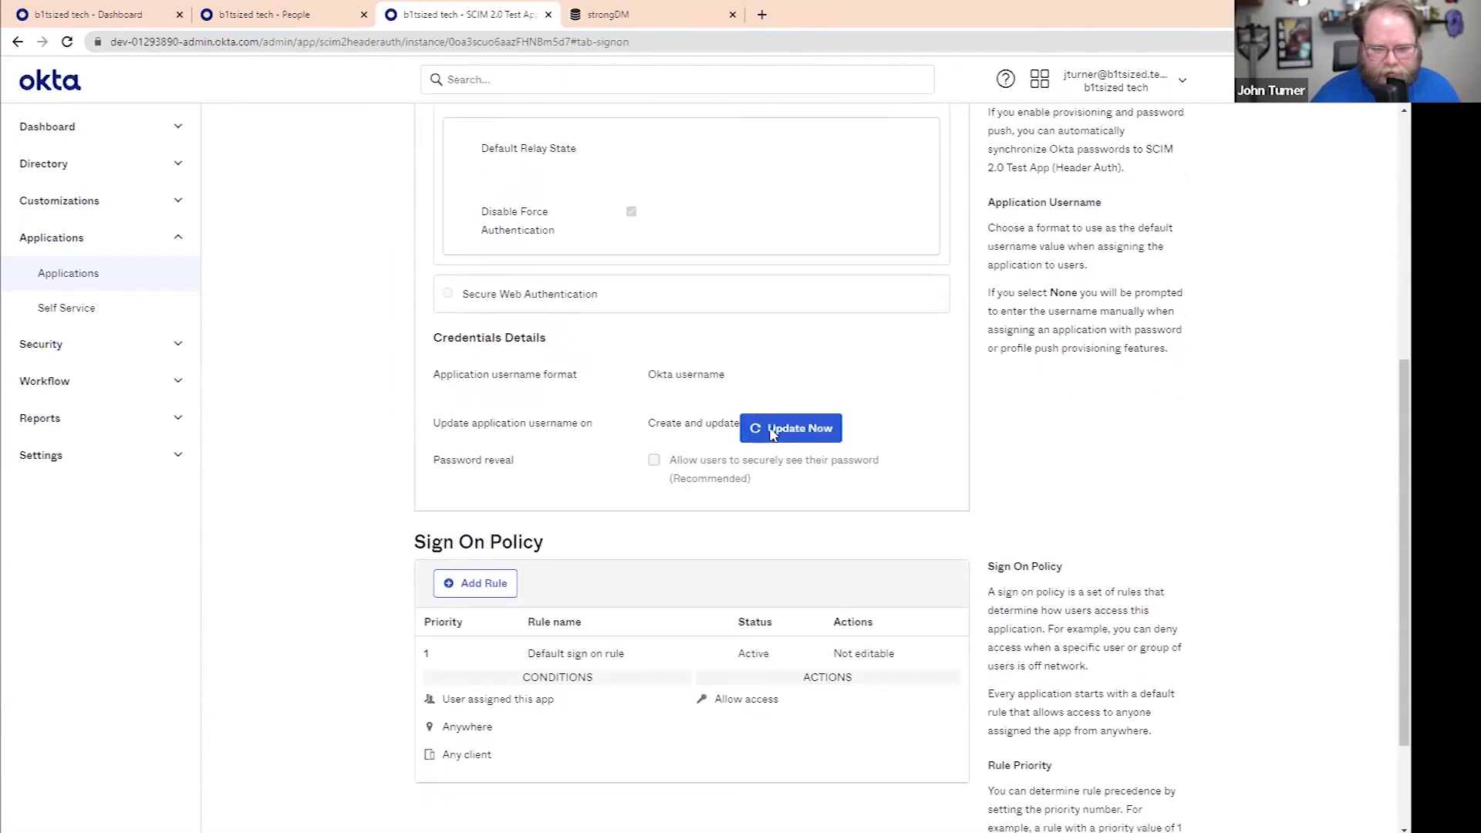
{"action": "scroll", "coordinate": [946, 374], "scroll_direction": "up", "scroll_amount": 5}
{"action": "left_click", "coordinate": [930, 302]}
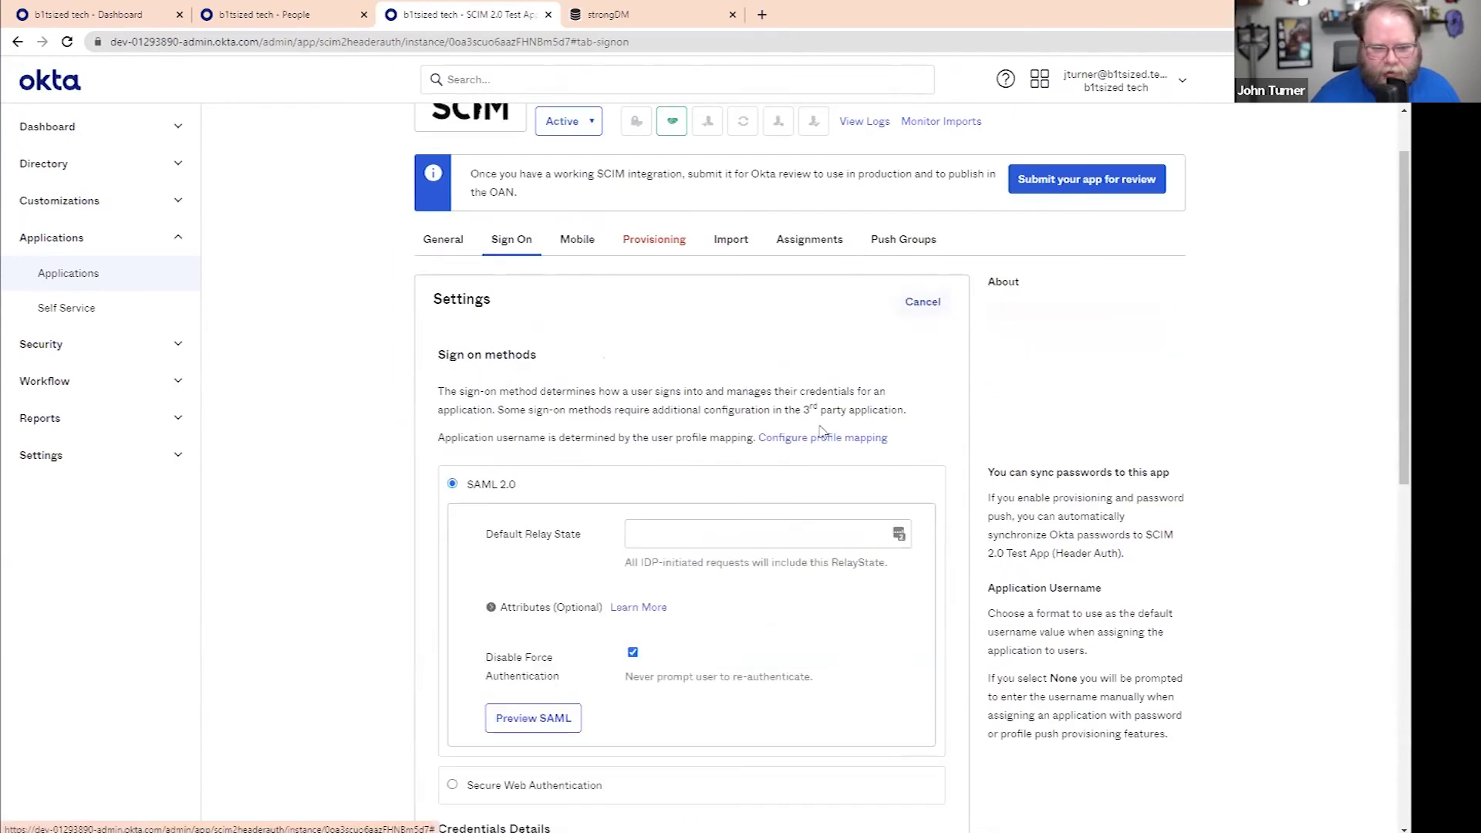
{"action": "scroll", "coordinate": [772, 419], "scroll_direction": "down", "scroll_amount": 6}
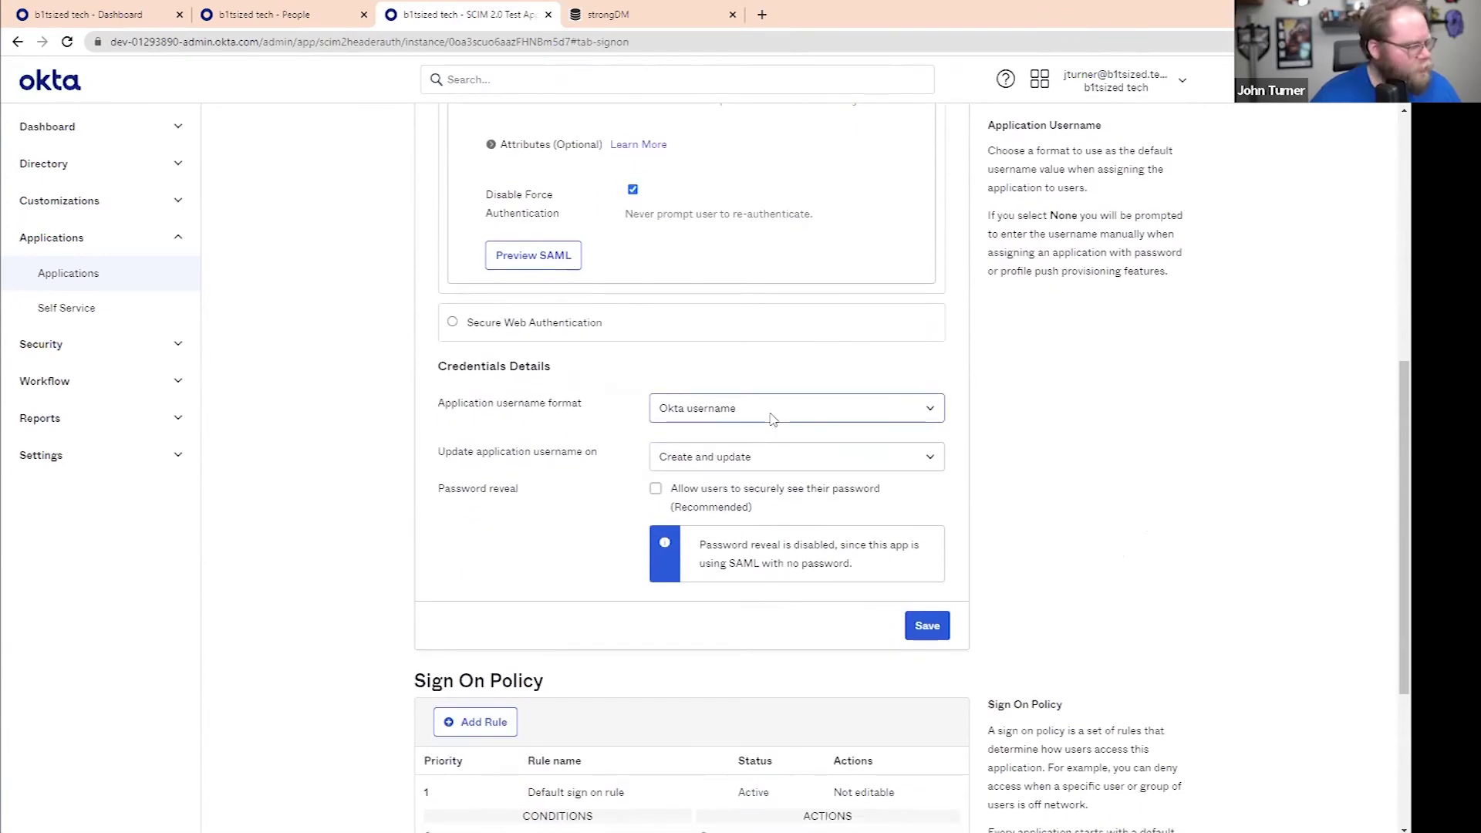
{"action": "left_click", "coordinate": [771, 417]}
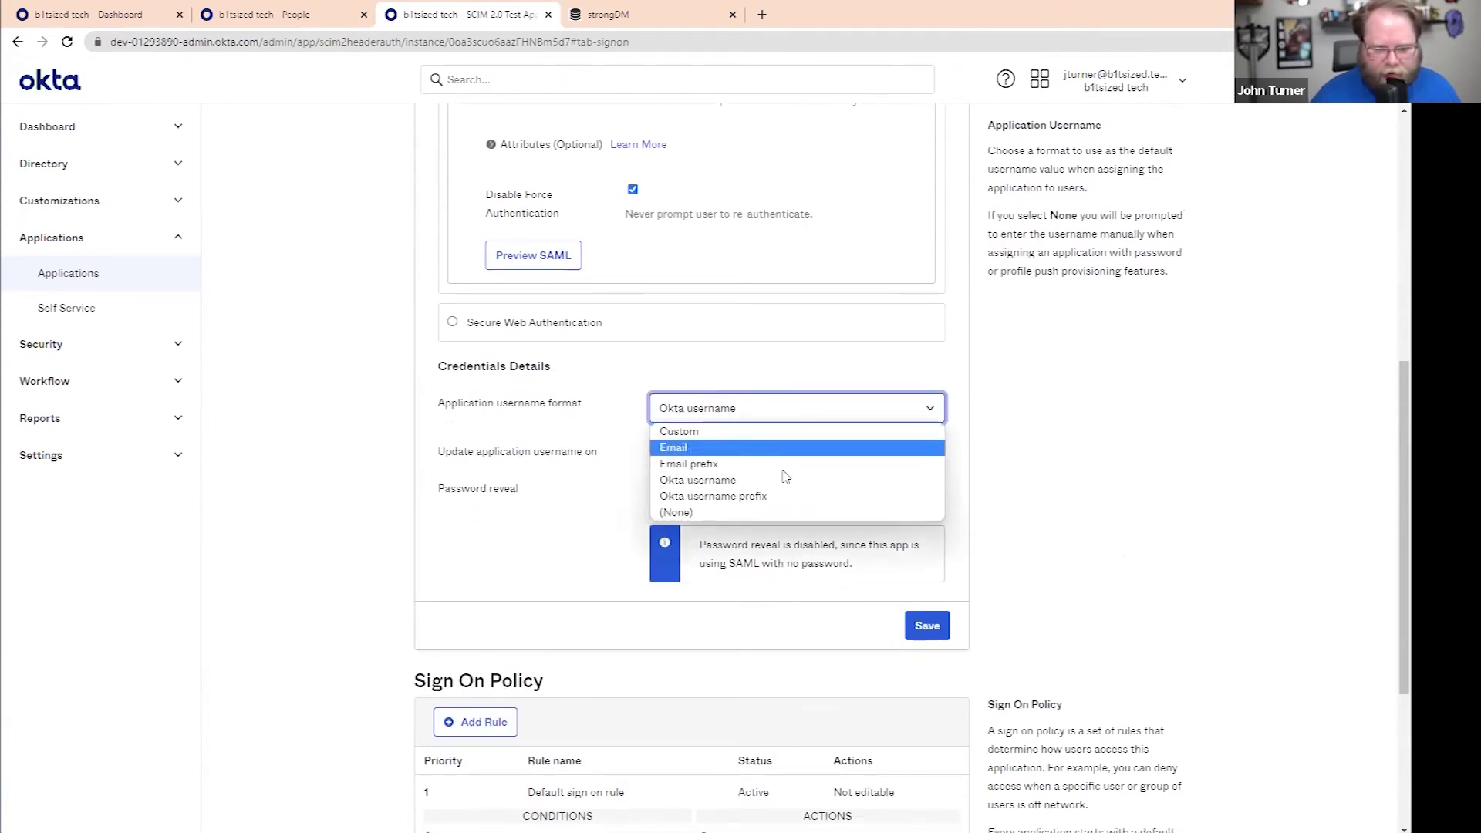
{"action": "left_click", "coordinate": [779, 448]}
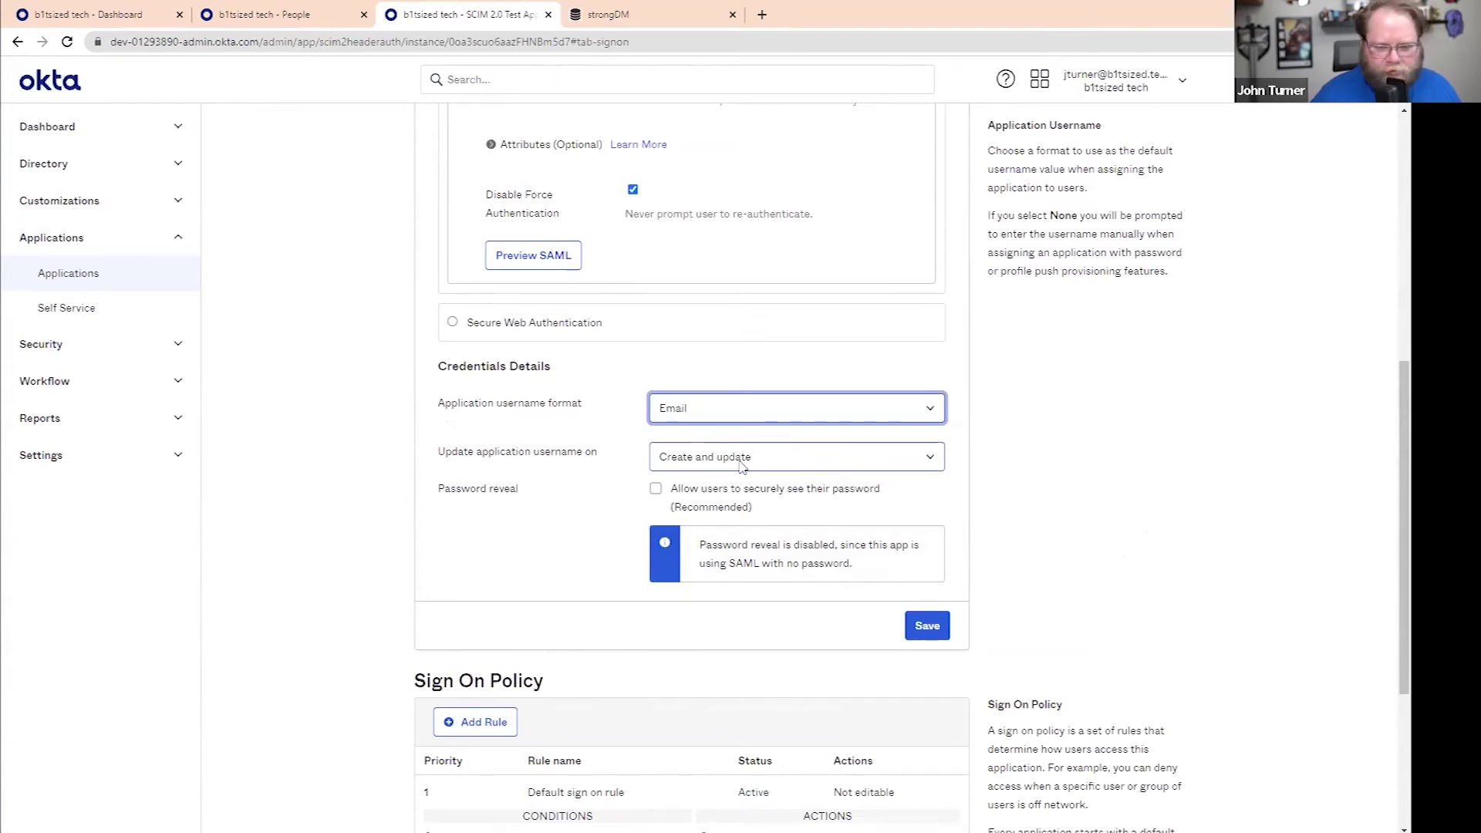
{"action": "left_click", "coordinate": [927, 626]}
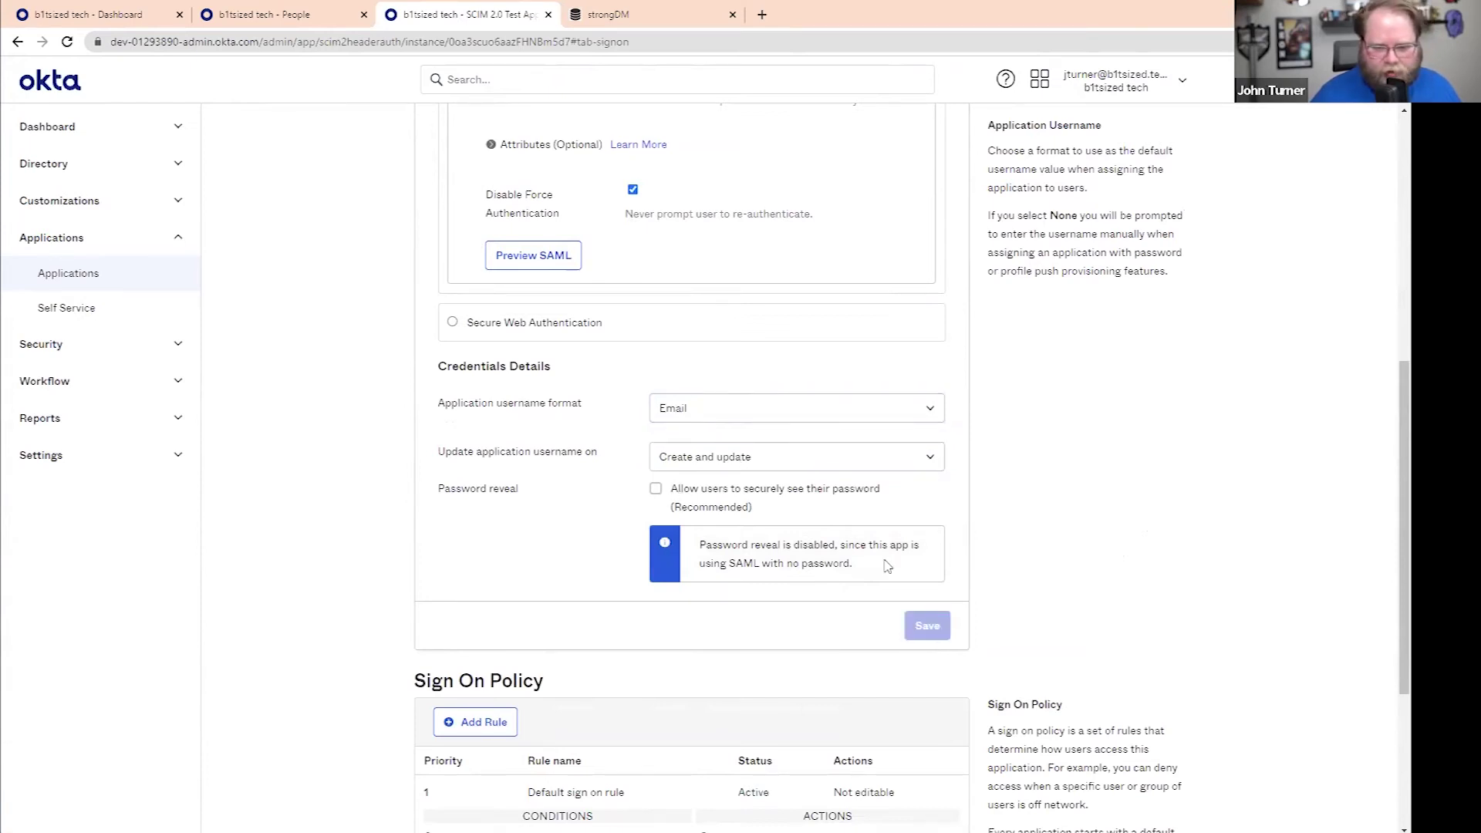
Step: Re-enable API integration on the Provisioning tab and paste the SCIM access token
{"action": "scroll", "coordinate": [726, 311], "scroll_direction": "up", "scroll_amount": 3}
{"action": "left_click", "coordinate": [661, 316]}
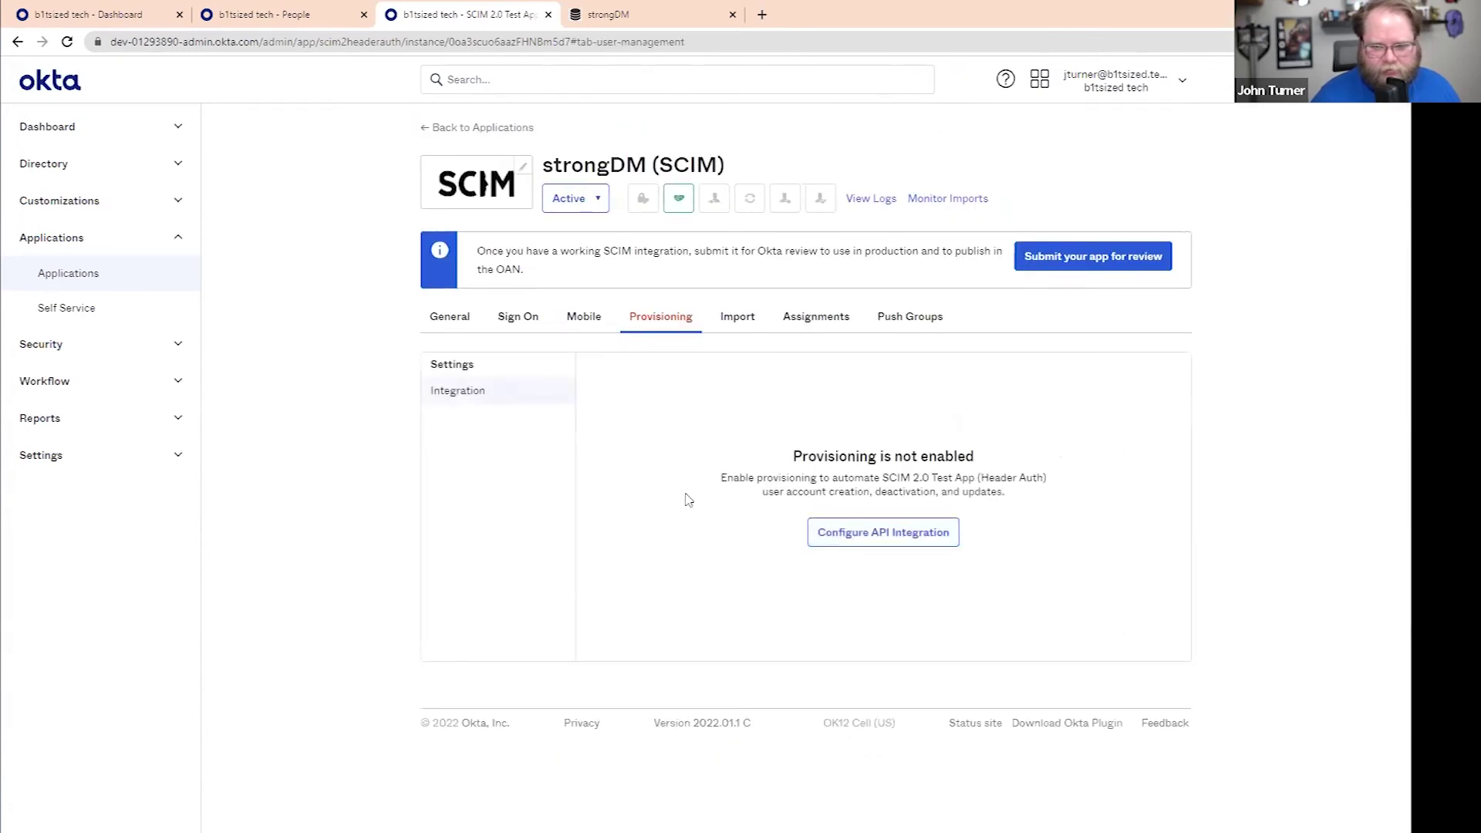
{"action": "left_click", "coordinate": [875, 545]}
{"action": "left_click", "coordinate": [600, 439]}
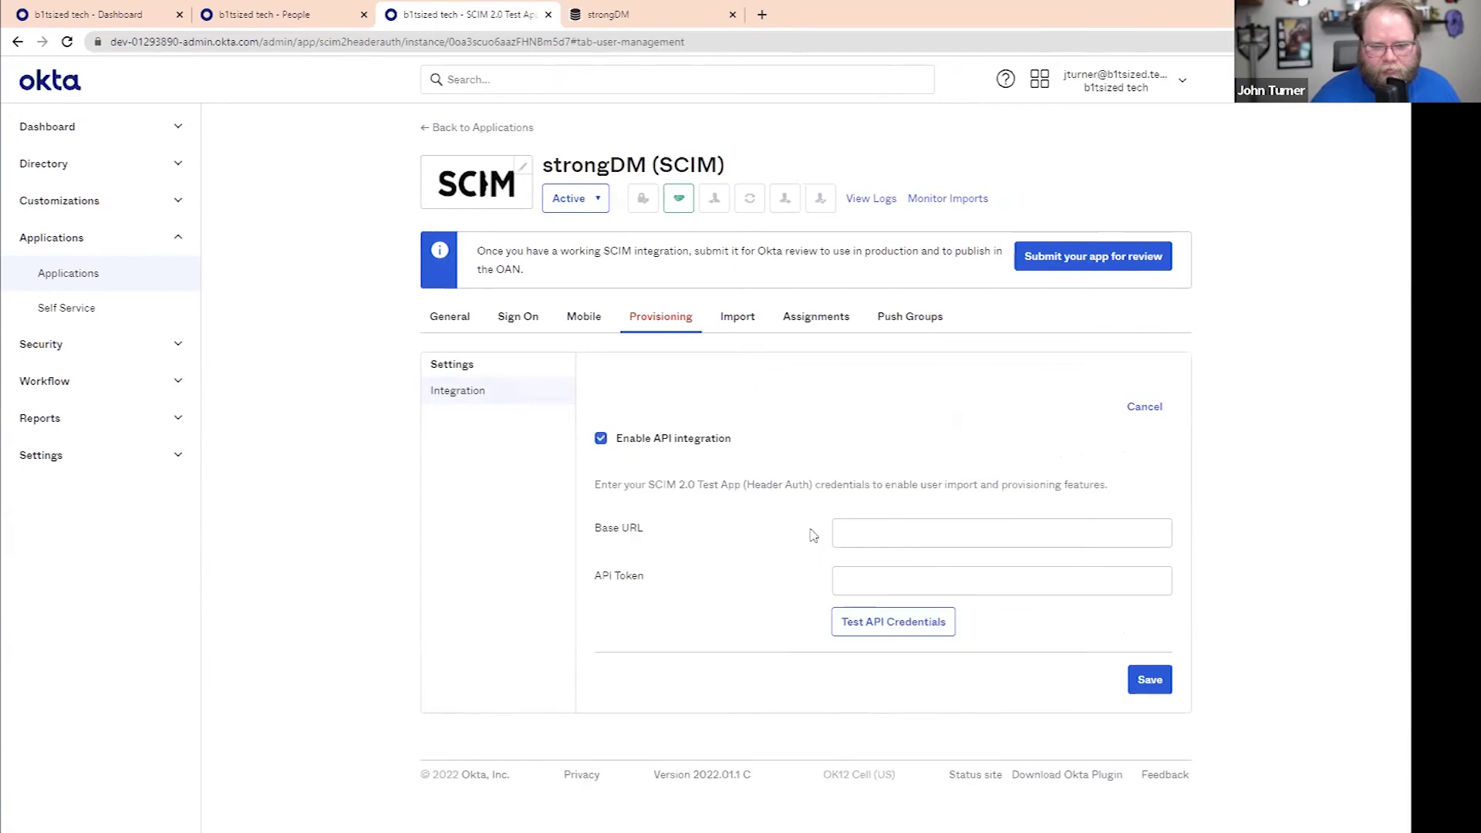
{"action": "left_click", "coordinate": [929, 577]}
{"action": "right_click", "coordinate": [929, 579]}
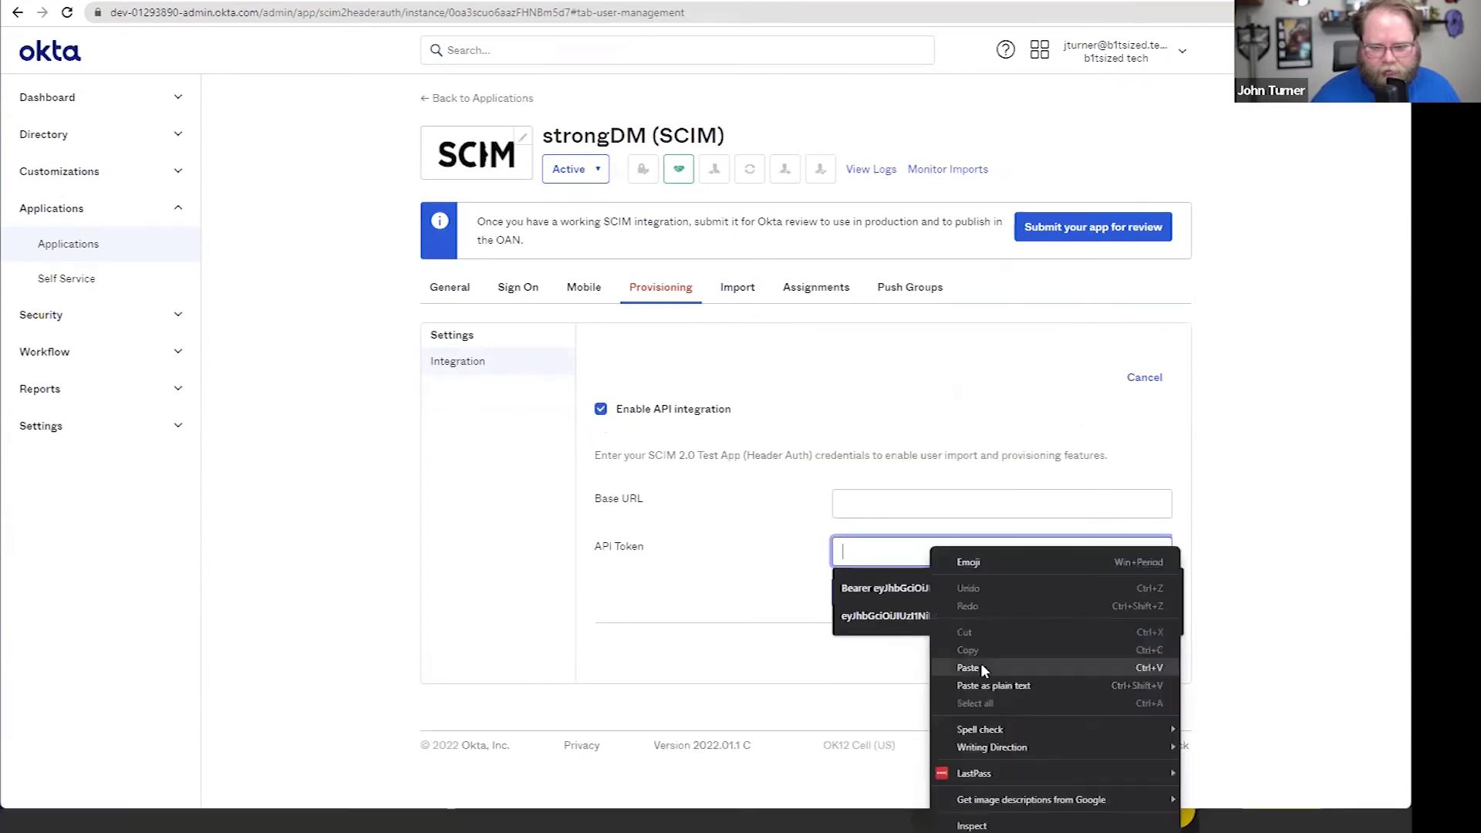
{"action": "left_click", "coordinate": [974, 692]}
Step: Fill in the strongDM Base URL, prefix the token with 'Bearer', test successfully and save
{"action": "left_click", "coordinate": [888, 533]}
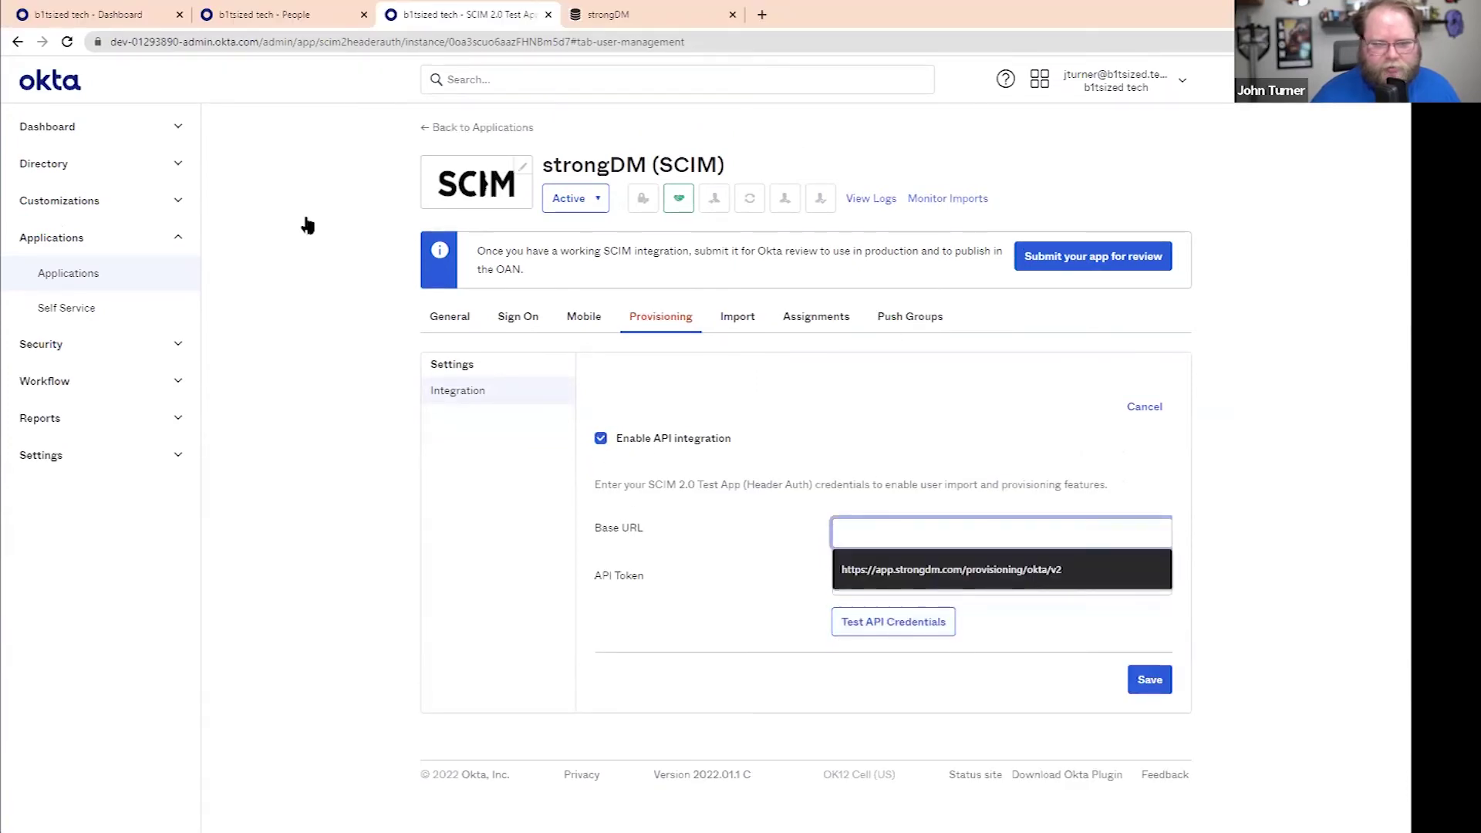
{"action": "key", "text": "Down"}
{"action": "key", "text": "Return"}
{"action": "key", "text": "Tab"}
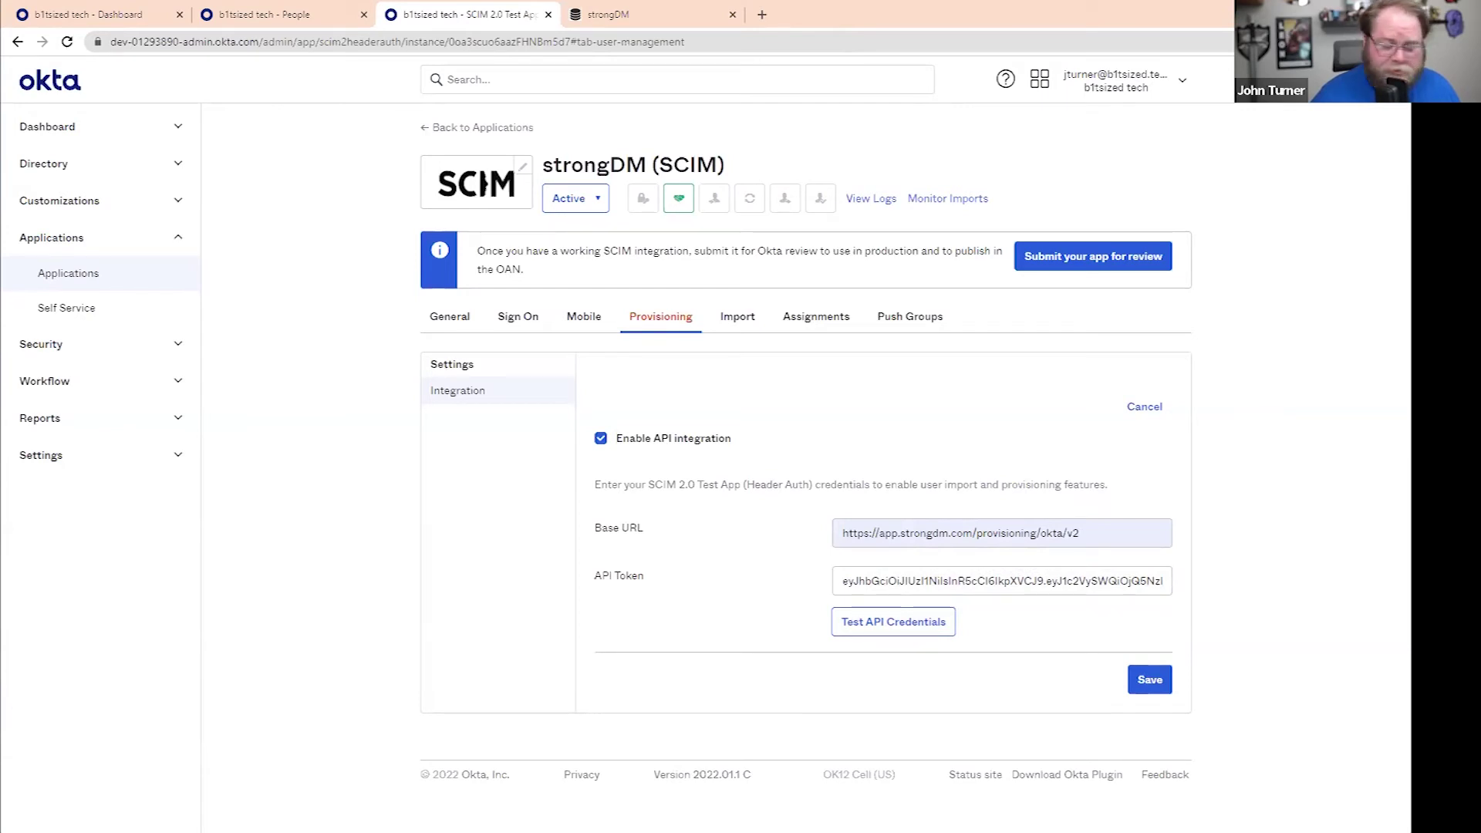
{"action": "left_click", "coordinate": [840, 583]}
{"action": "type", "text": "Bearer"}
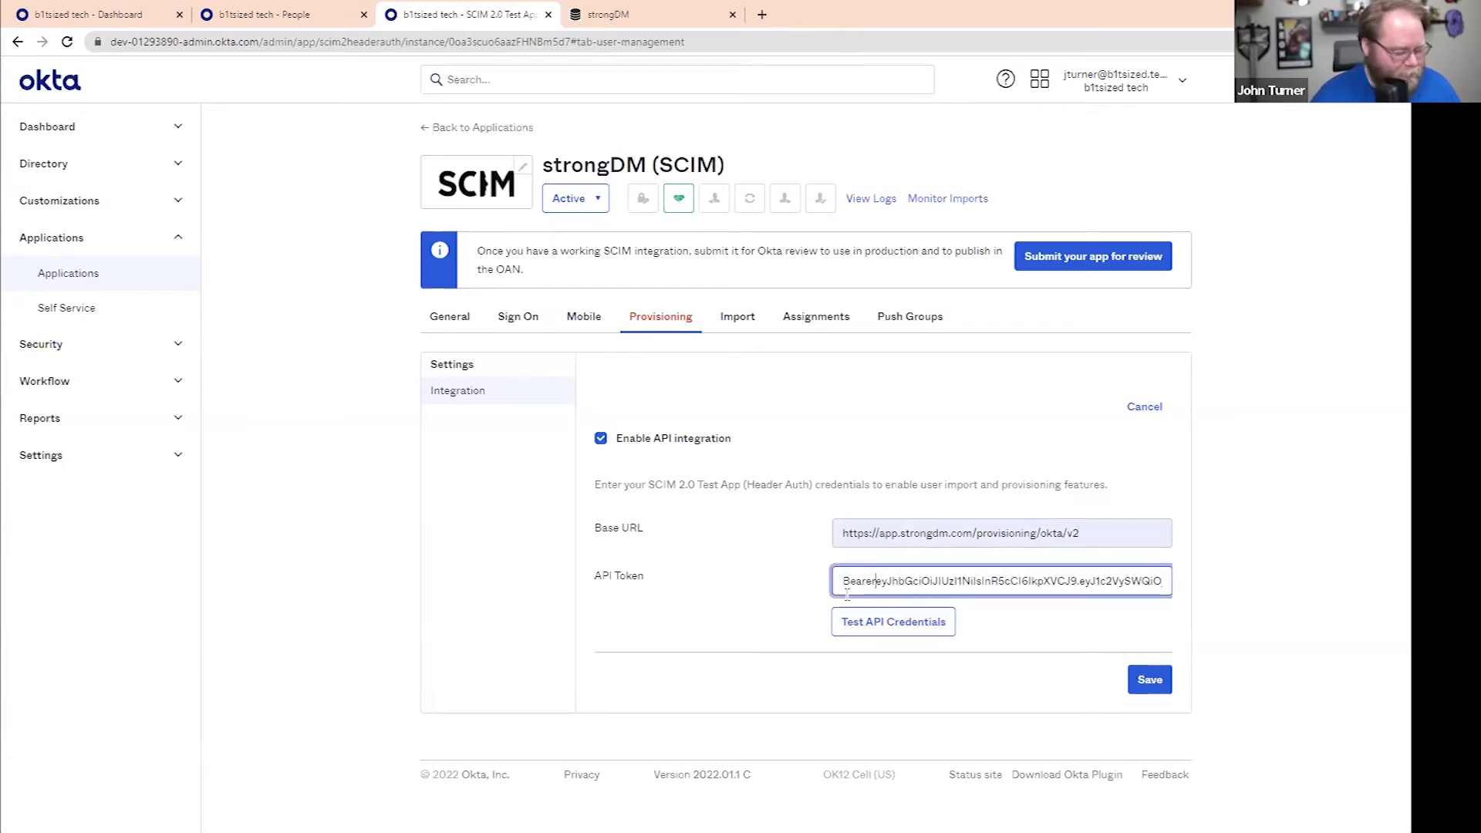
{"action": "left_click", "coordinate": [874, 628]}
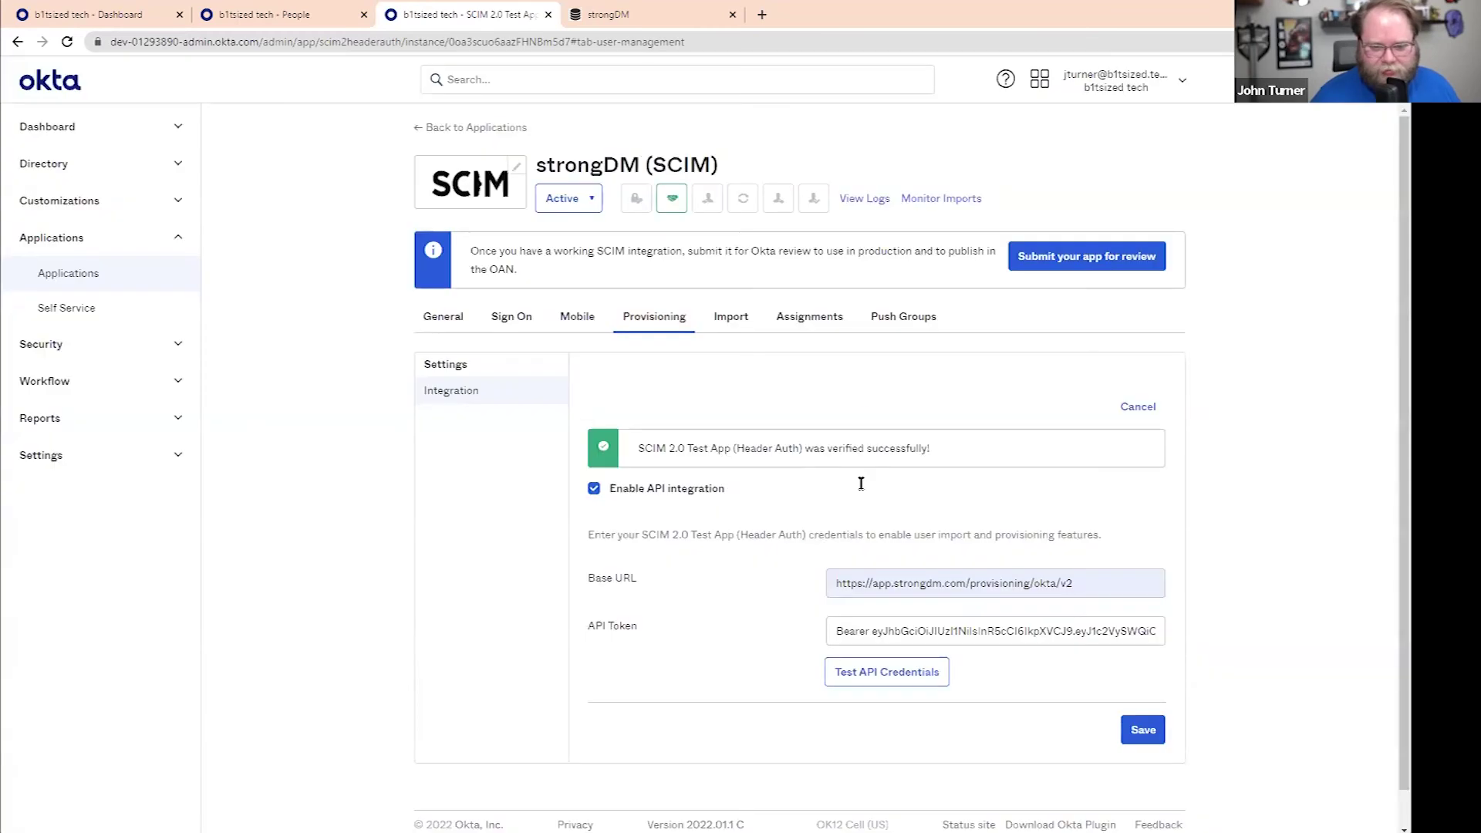
{"action": "left_click", "coordinate": [1142, 729]}
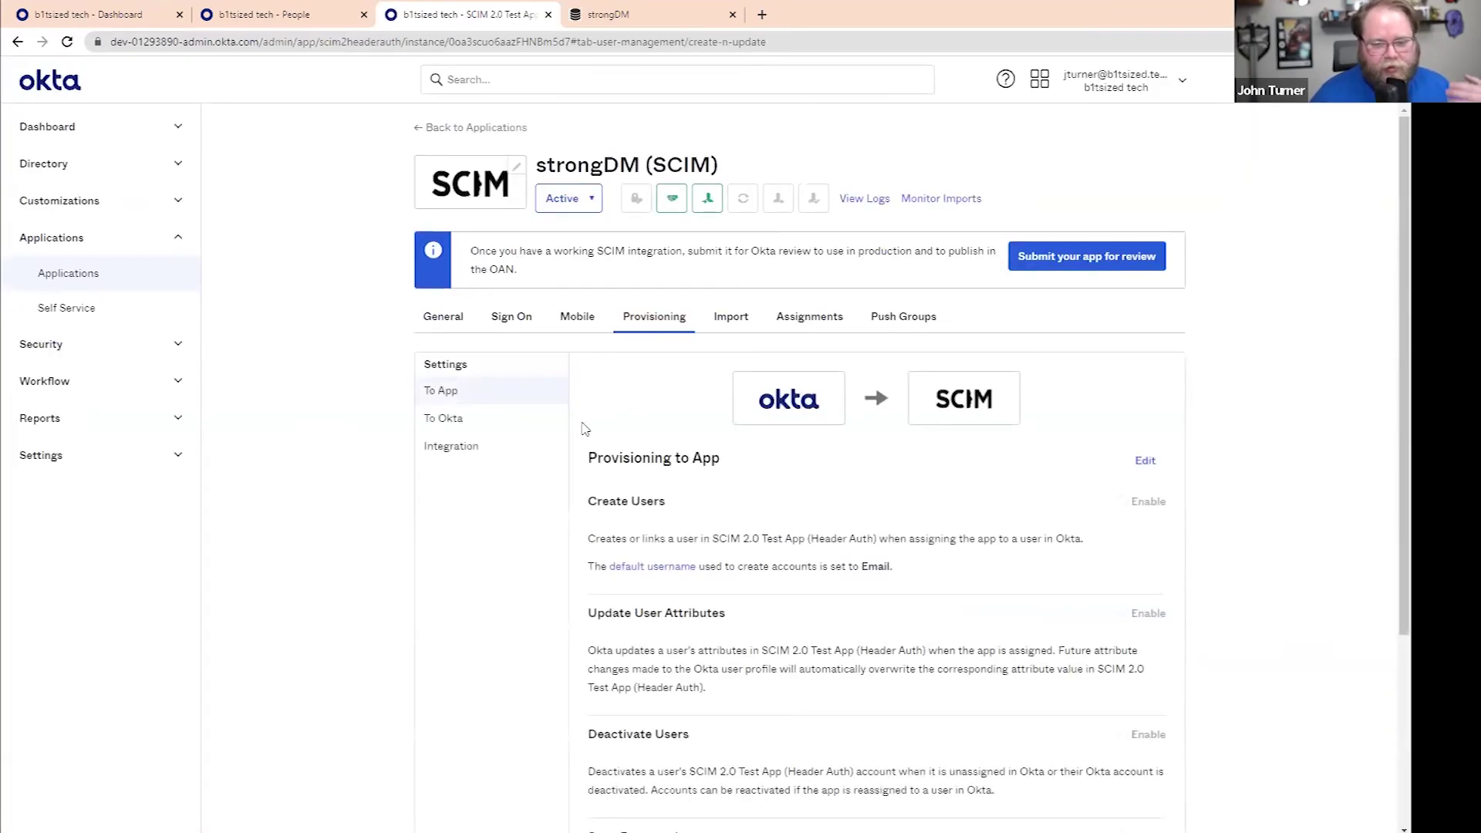
{"action": "left_click", "coordinate": [1145, 462]}
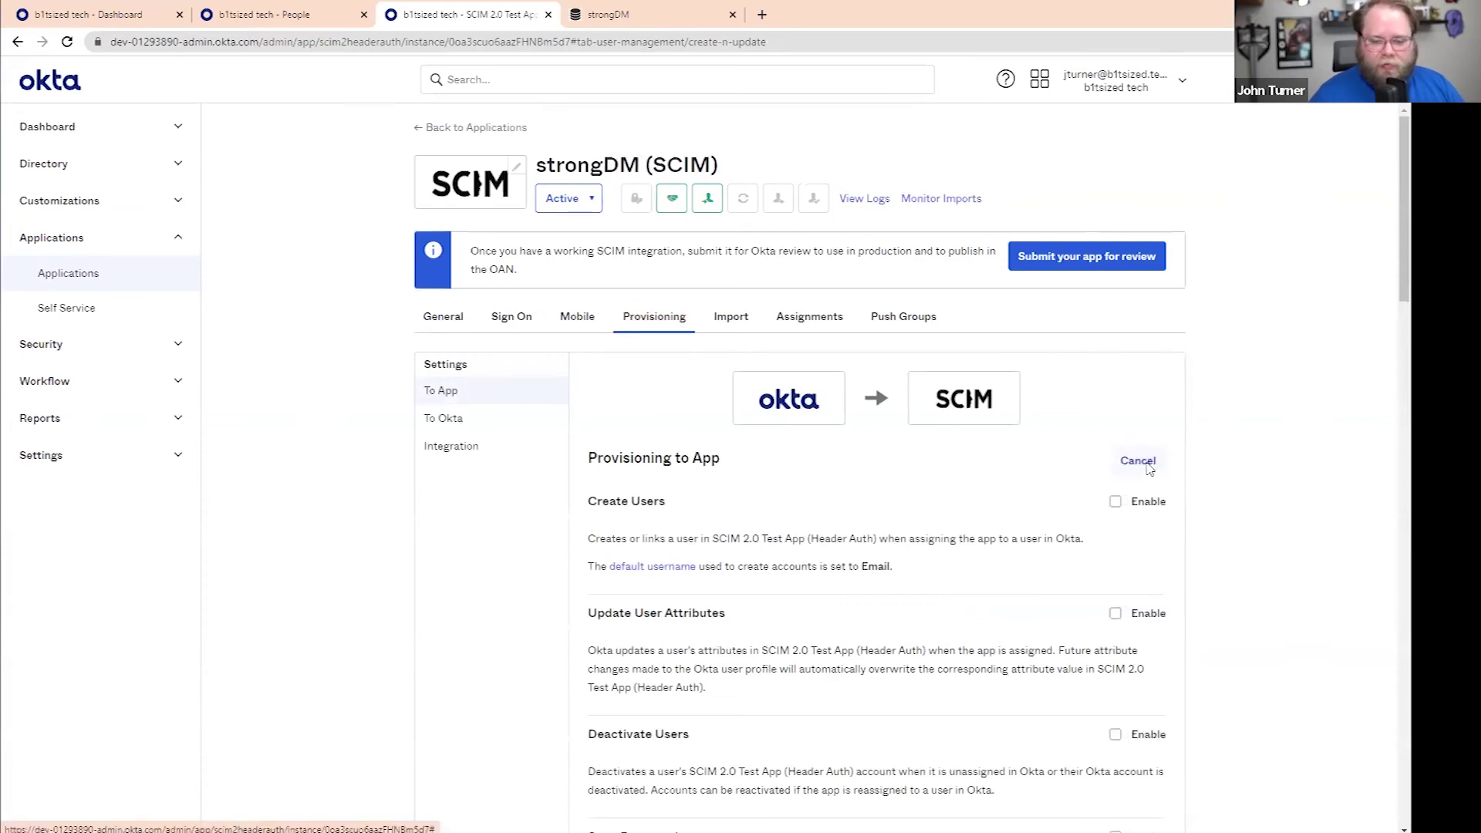
{"action": "scroll", "coordinate": [1142, 401], "scroll_direction": "down", "scroll_amount": 3}
{"action": "left_click", "coordinate": [1132, 278]}
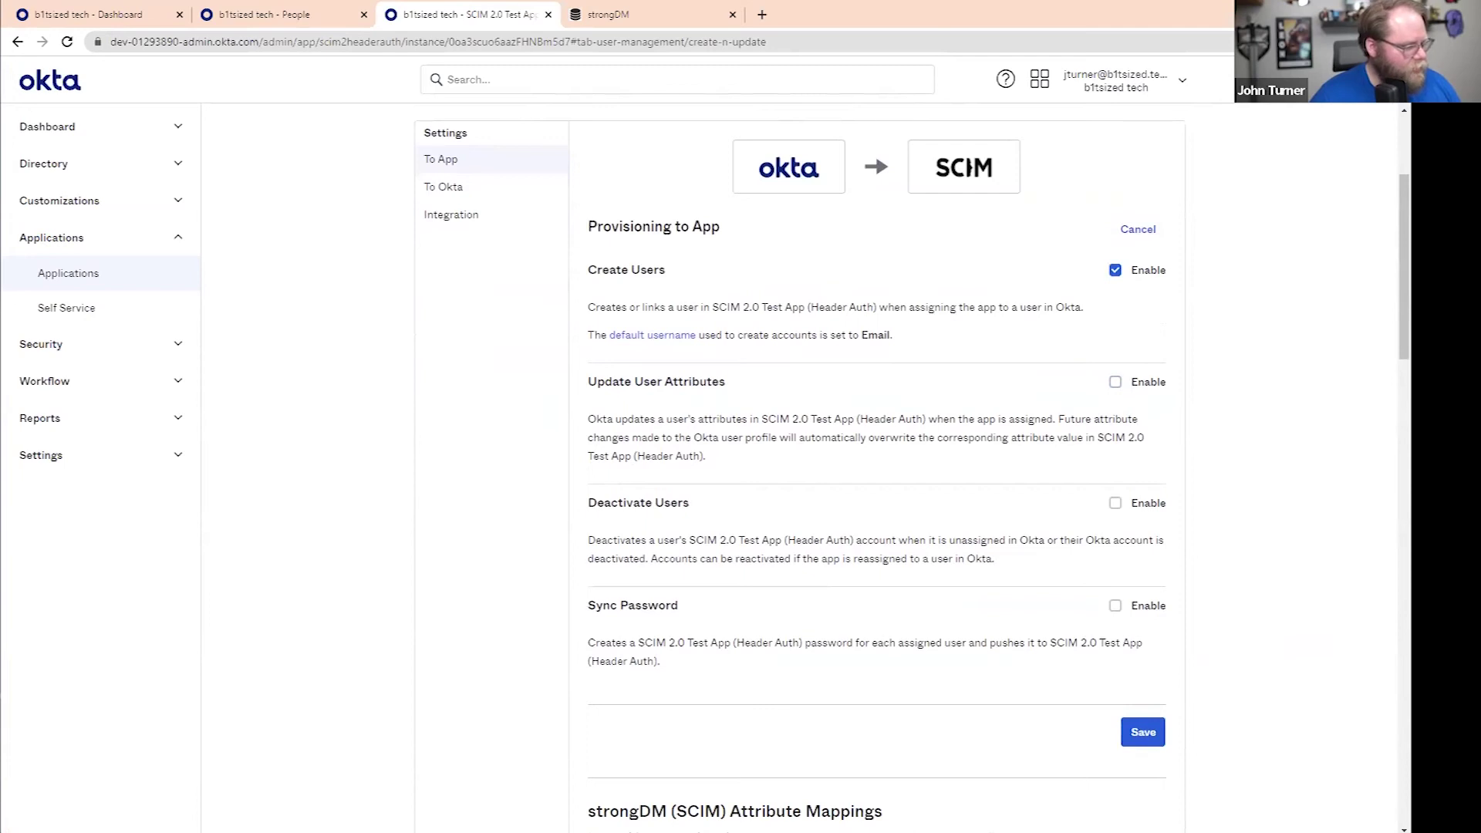
{"action": "left_click", "coordinate": [1147, 506]}
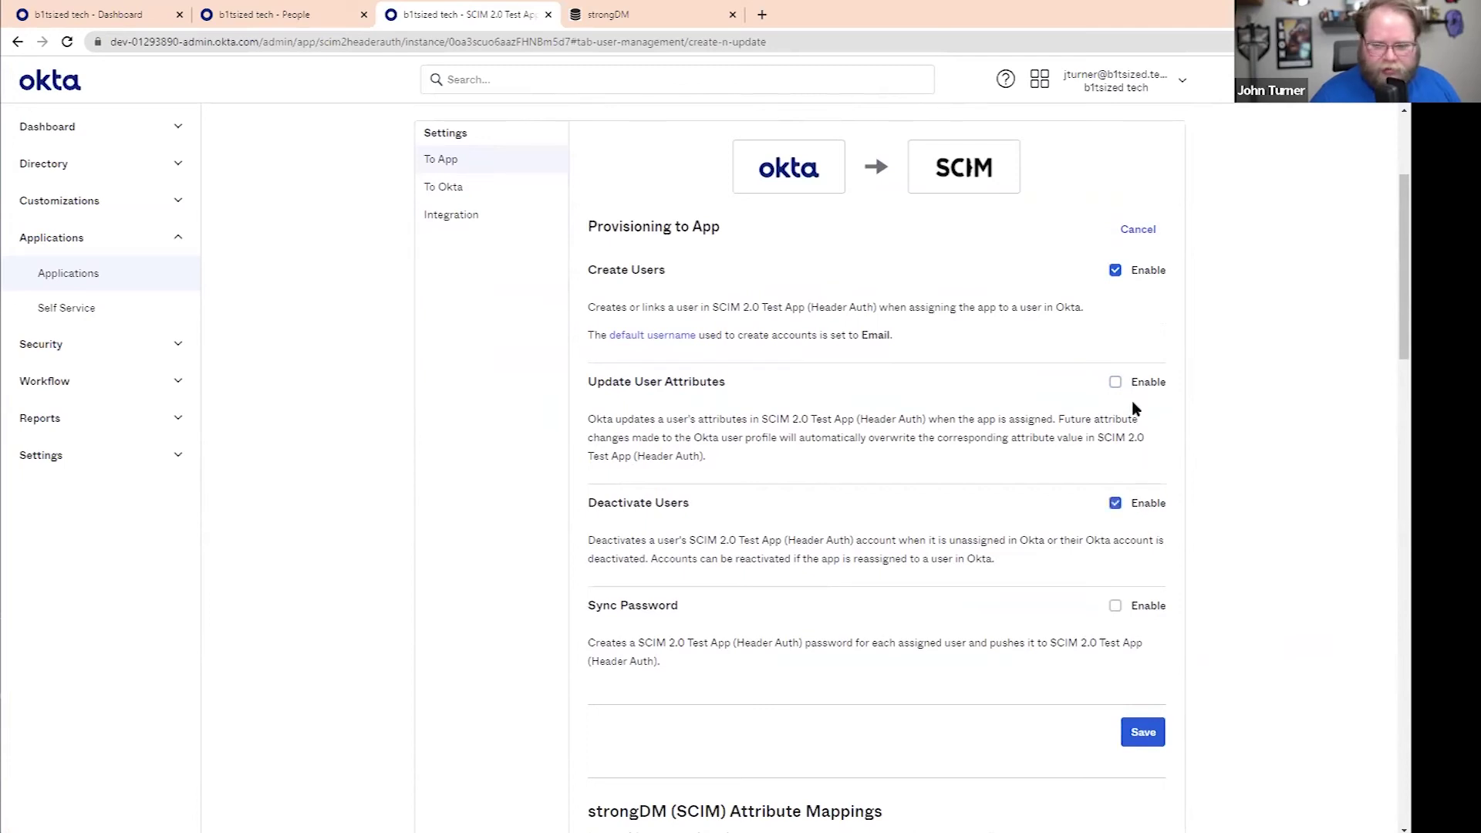
{"action": "left_click", "coordinate": [1116, 383]}
{"action": "left_click", "coordinate": [1135, 732]}
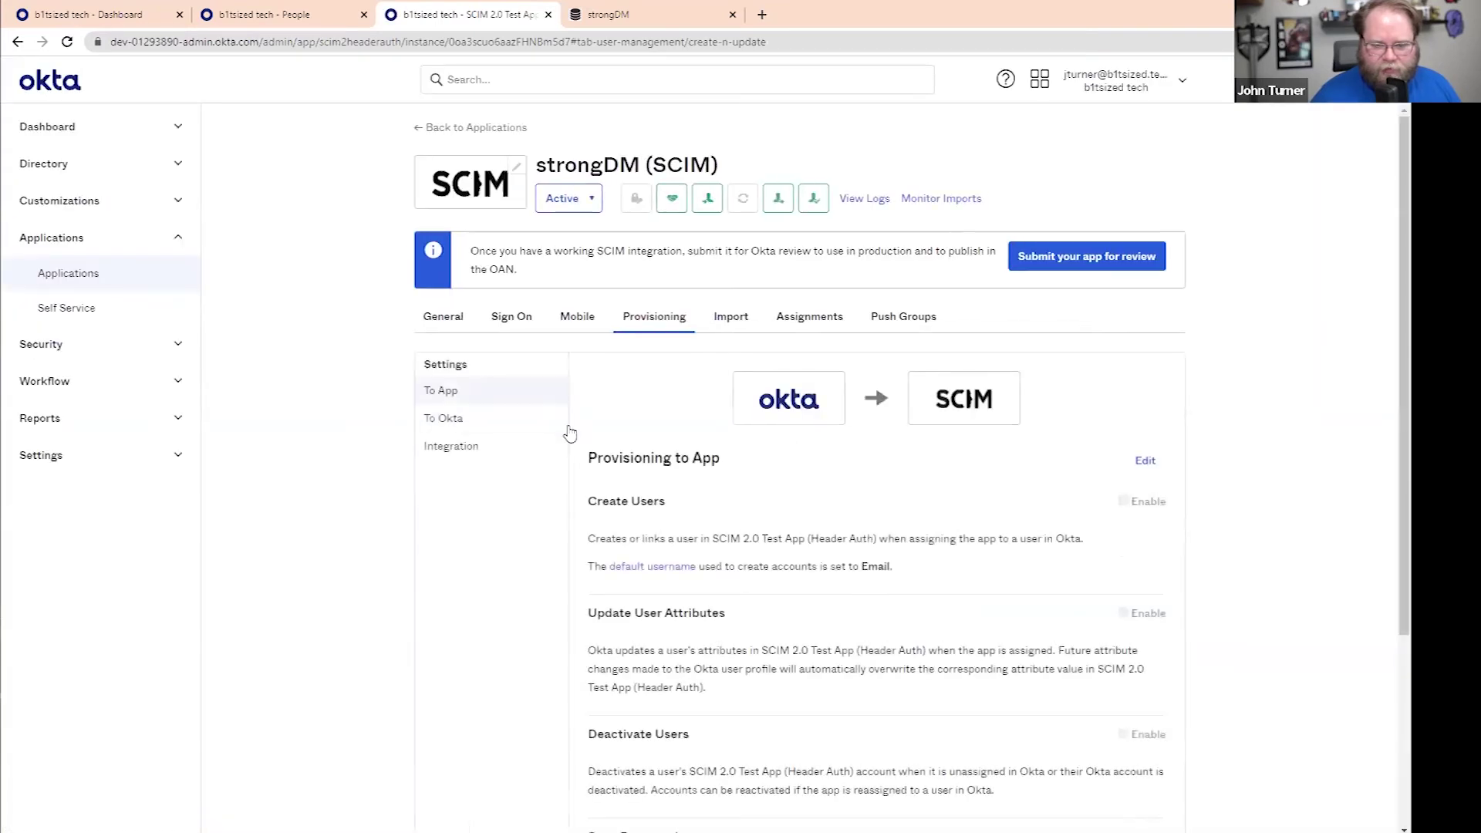
{"action": "scroll", "coordinate": [569, 432], "scroll_direction": "down", "scroll_amount": 9}
{"action": "scroll", "coordinate": [853, 556], "scroll_direction": "up", "scroll_amount": 1}
{"action": "scroll", "coordinate": [857, 557], "scroll_direction": "down", "scroll_amount": 3}
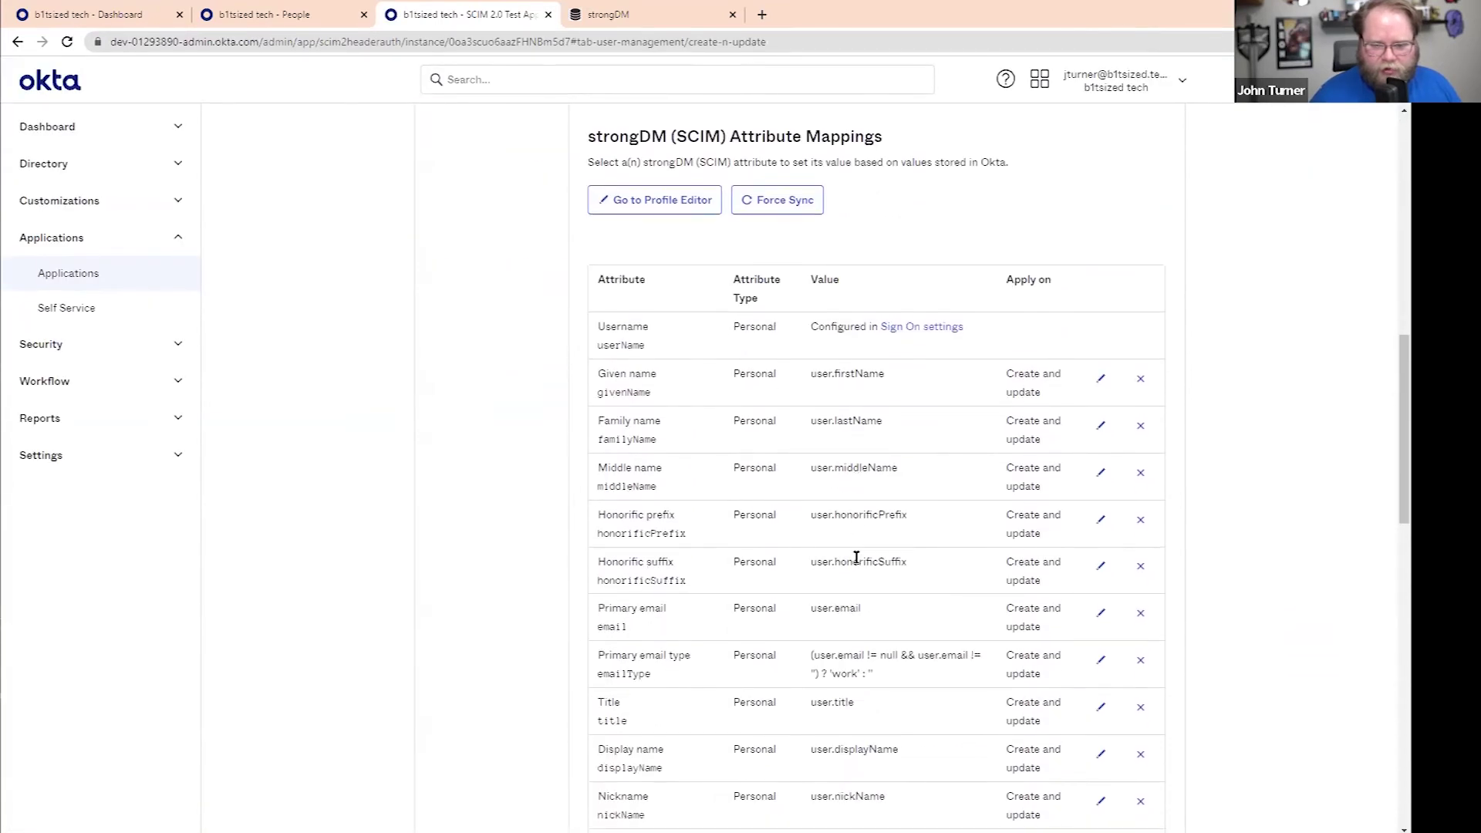
{"action": "scroll", "coordinate": [863, 556], "scroll_direction": "down", "scroll_amount": 1}
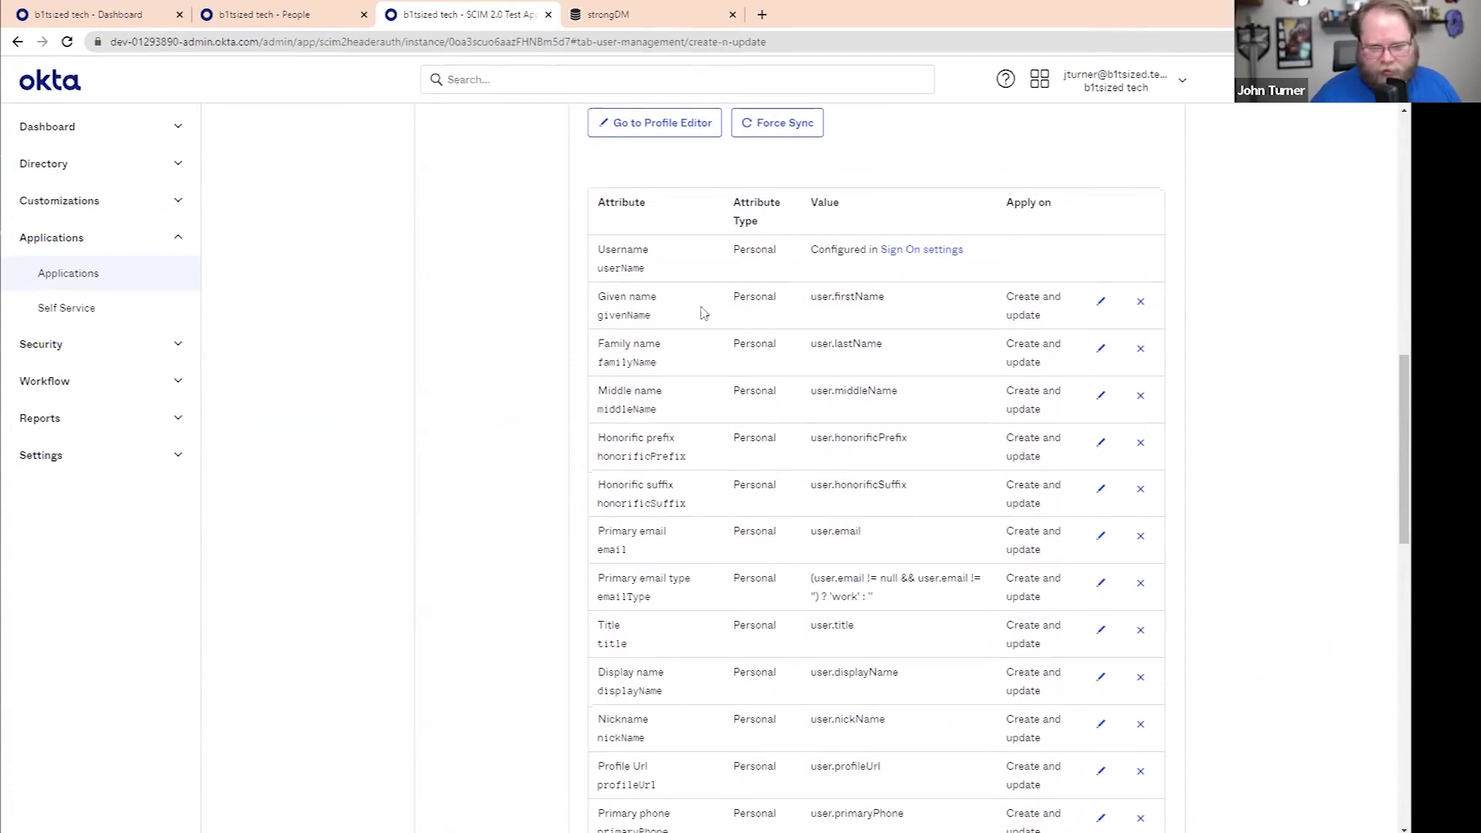
{"action": "scroll", "coordinate": [704, 312], "scroll_direction": "up", "scroll_amount": 15}
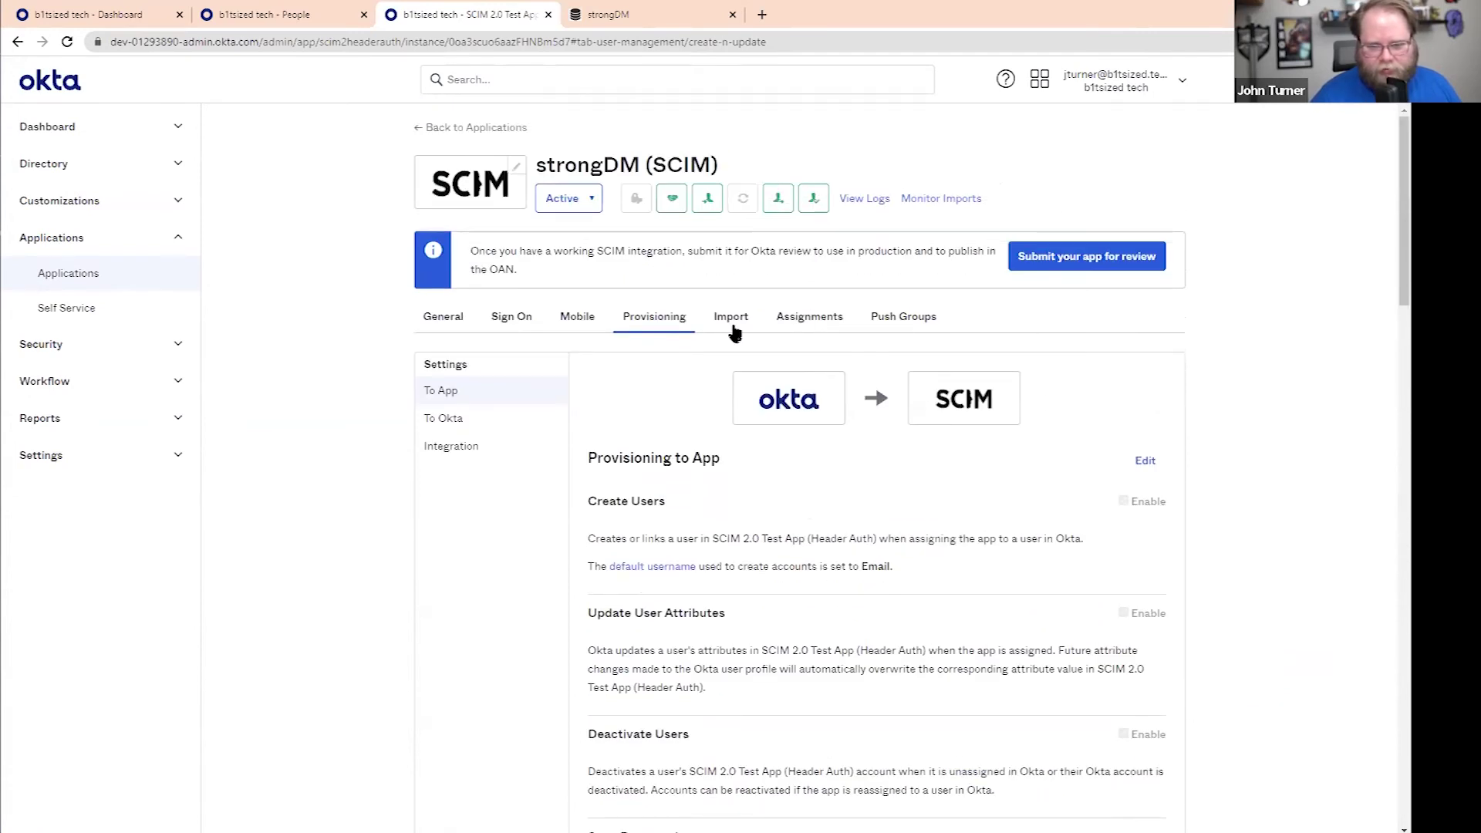
Step: Assign the first listed user to strongDM (SCIM) through Assign to People, then save and finish
{"action": "left_click", "coordinate": [826, 317]}
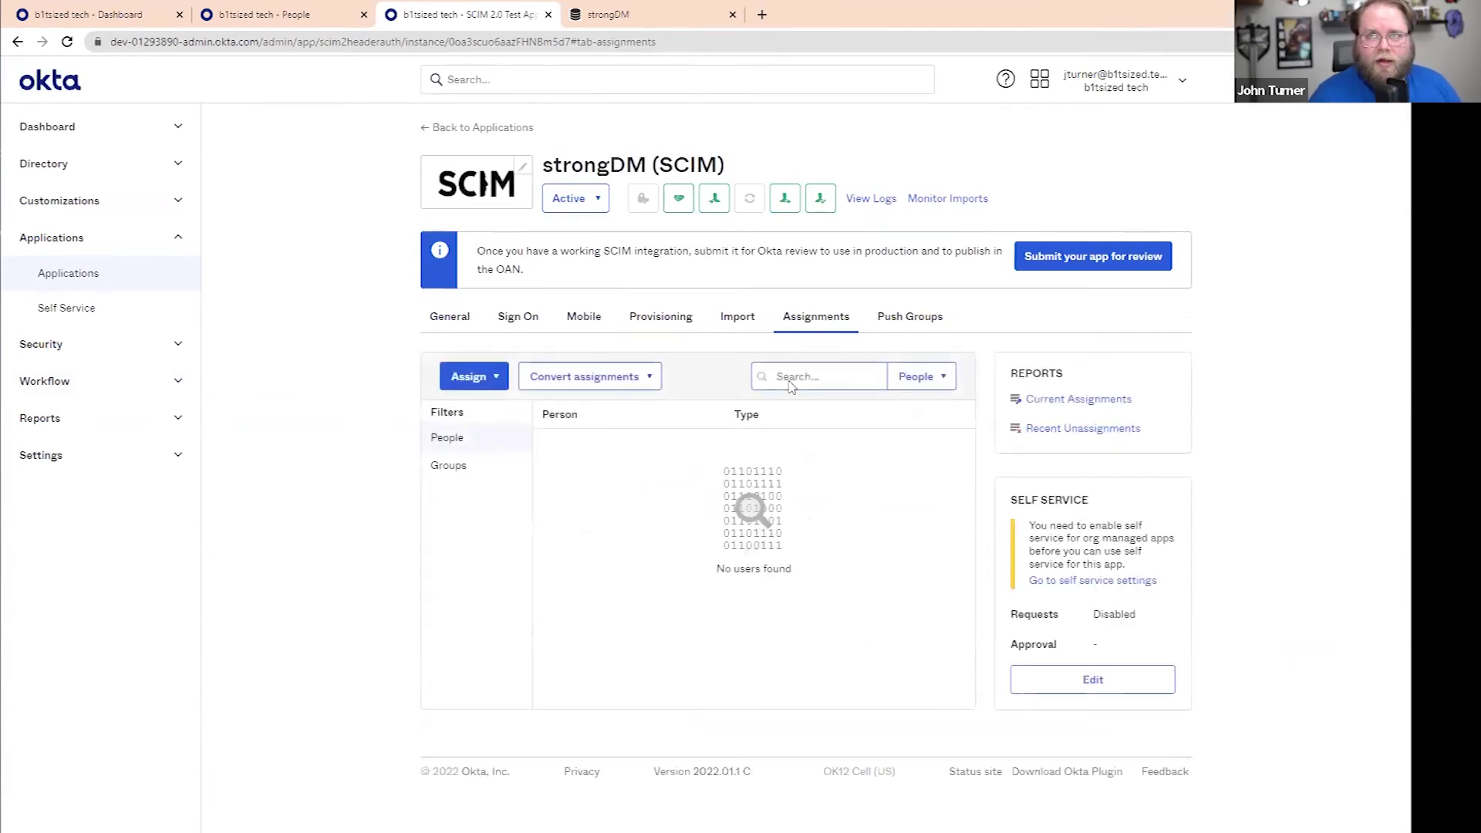
{"action": "left_click", "coordinate": [470, 377]}
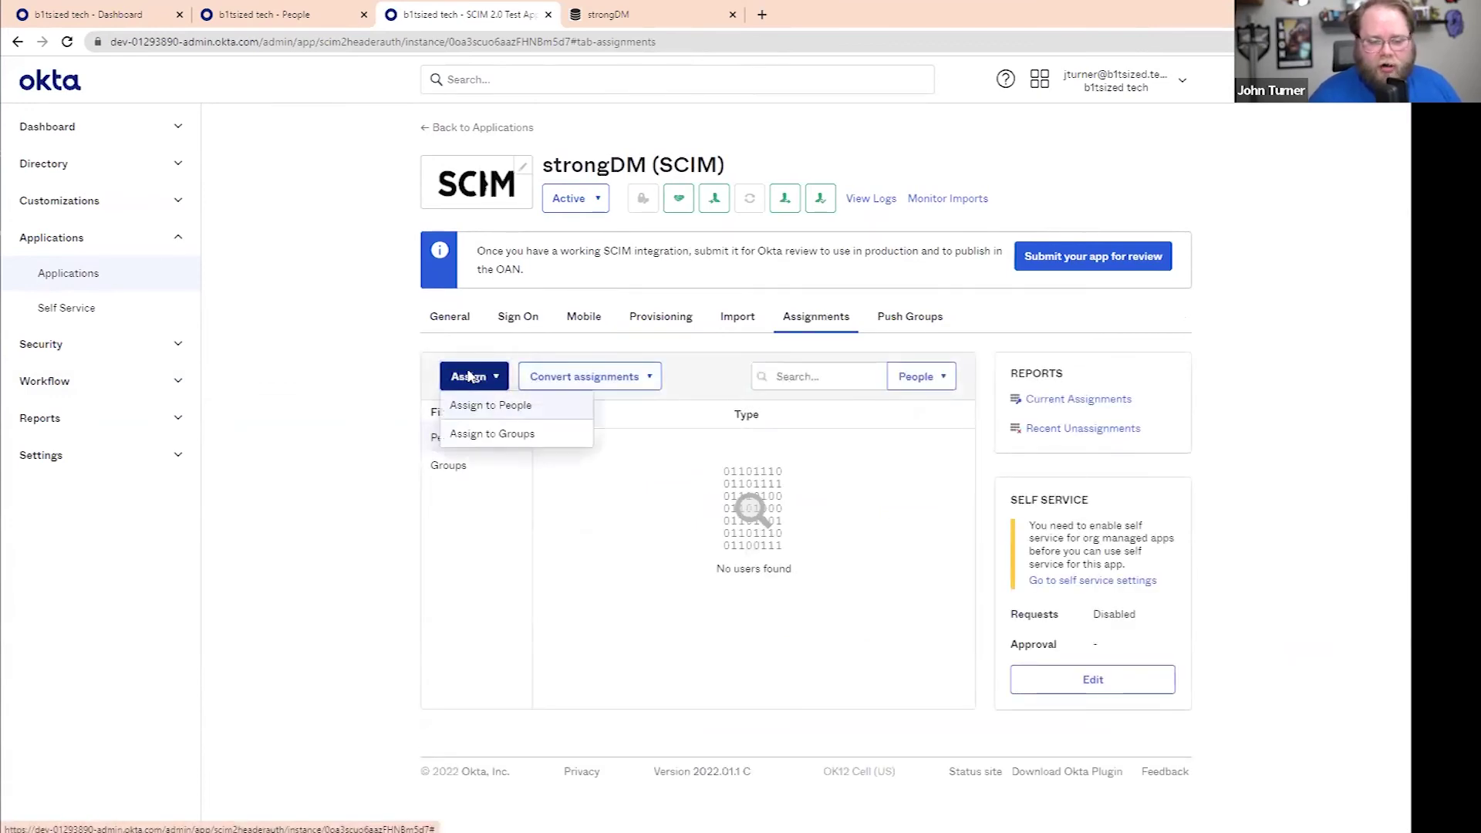
{"action": "left_click", "coordinate": [522, 409]}
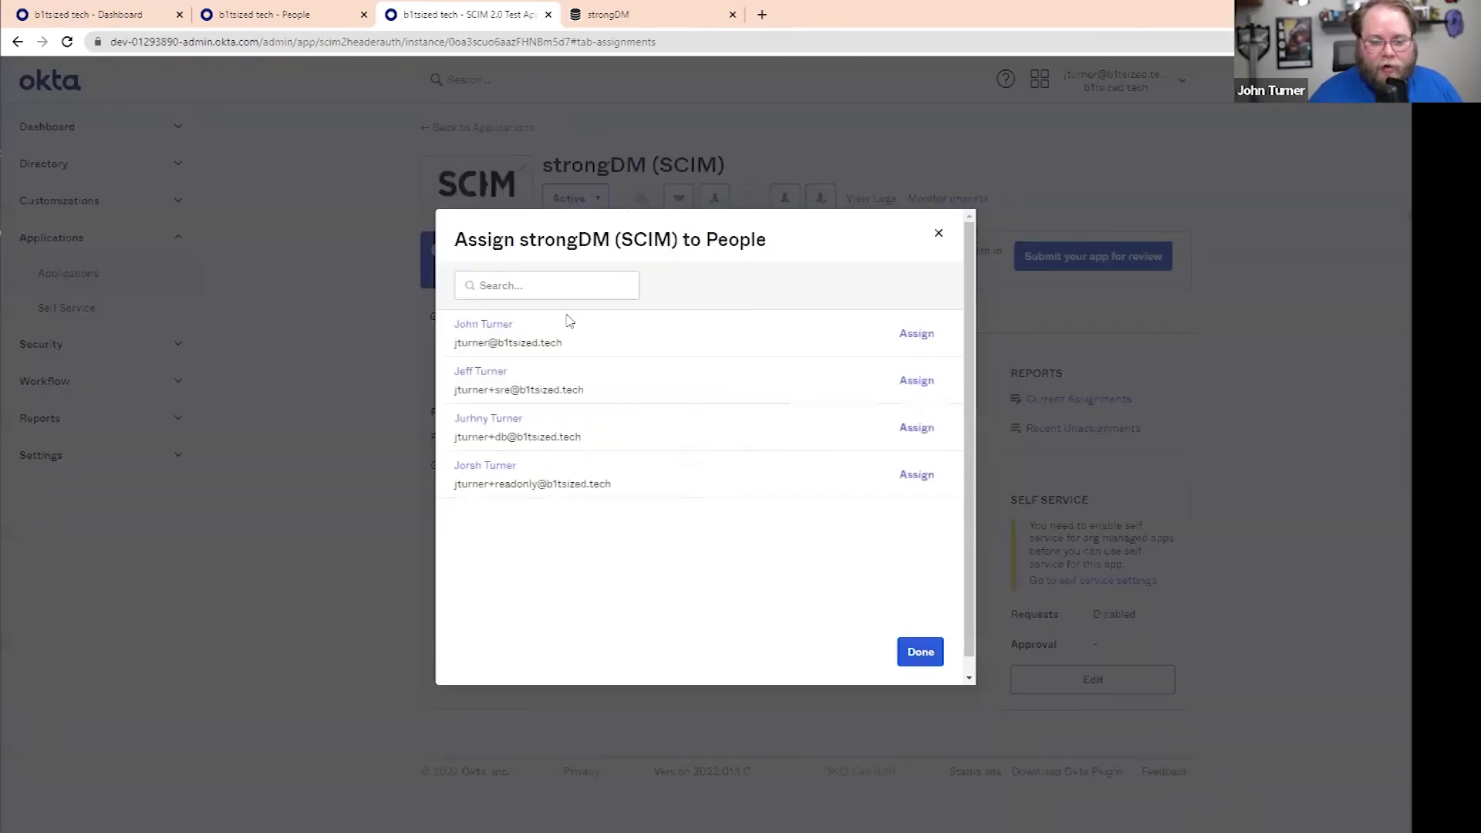
{"action": "left_click", "coordinate": [917, 333]}
{"action": "scroll", "coordinate": [746, 468], "scroll_direction": "down", "scroll_amount": 8}
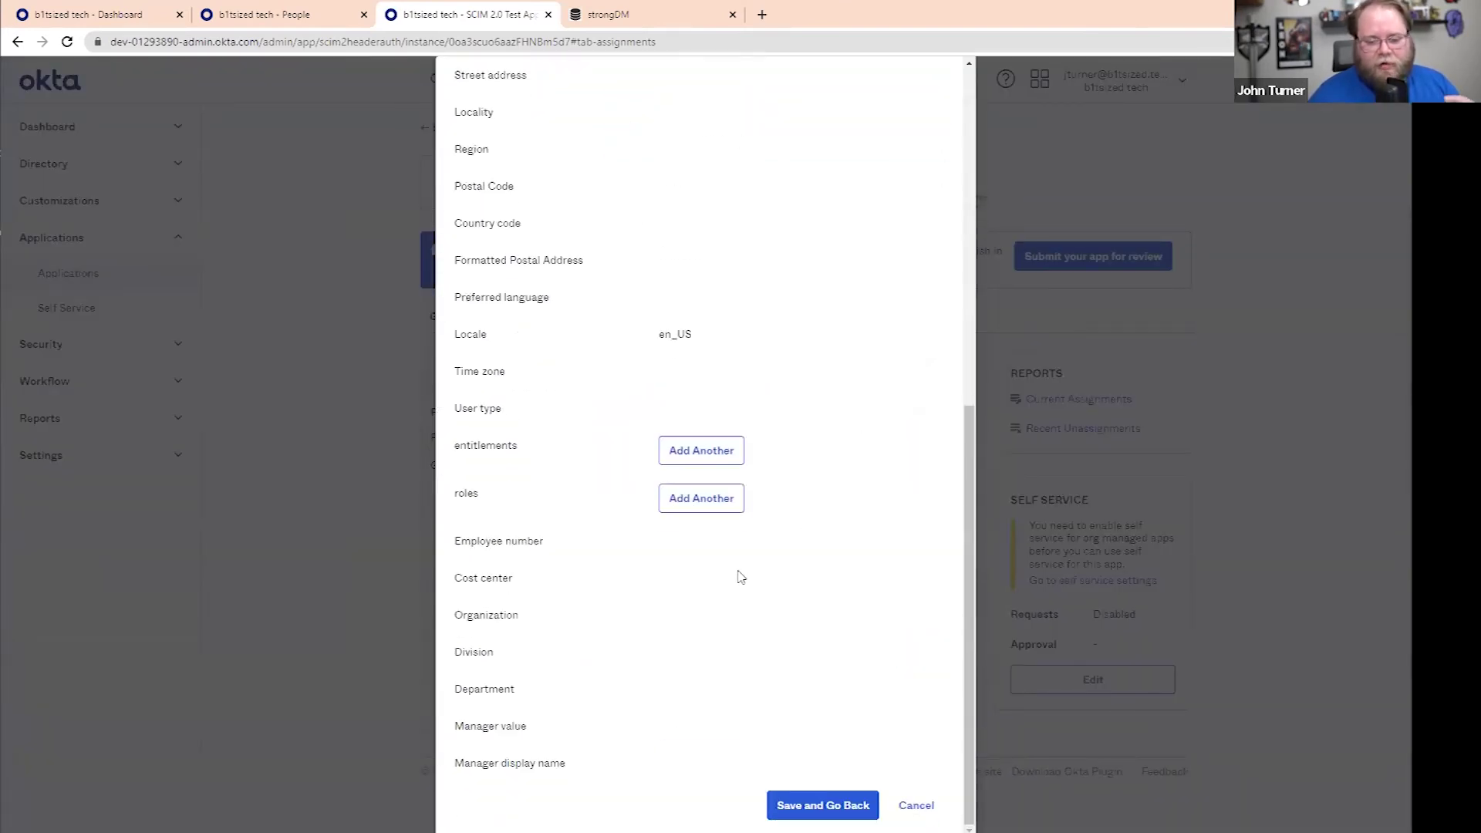
{"action": "left_click", "coordinate": [823, 816]}
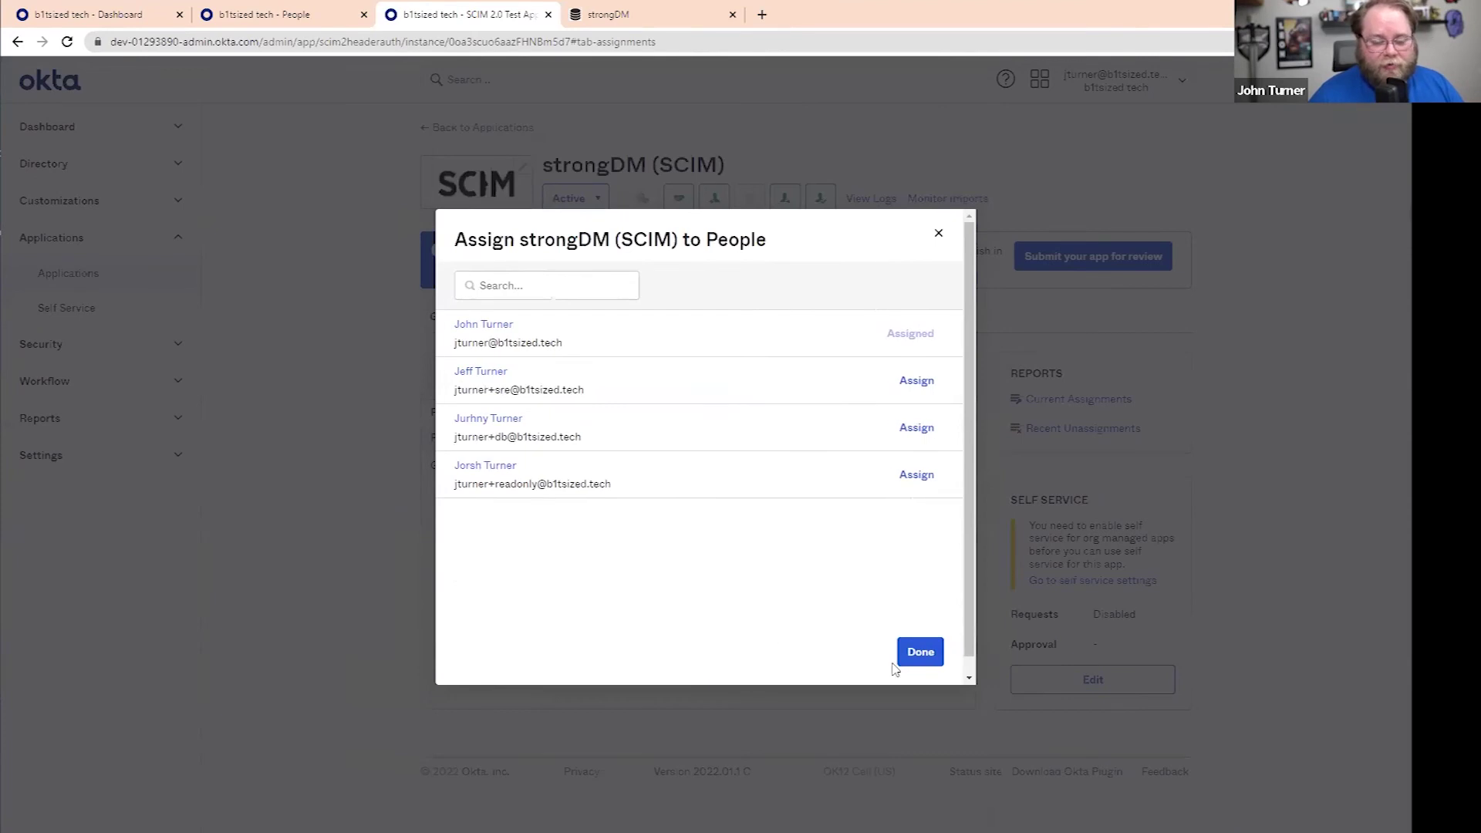
{"action": "left_click", "coordinate": [918, 653]}
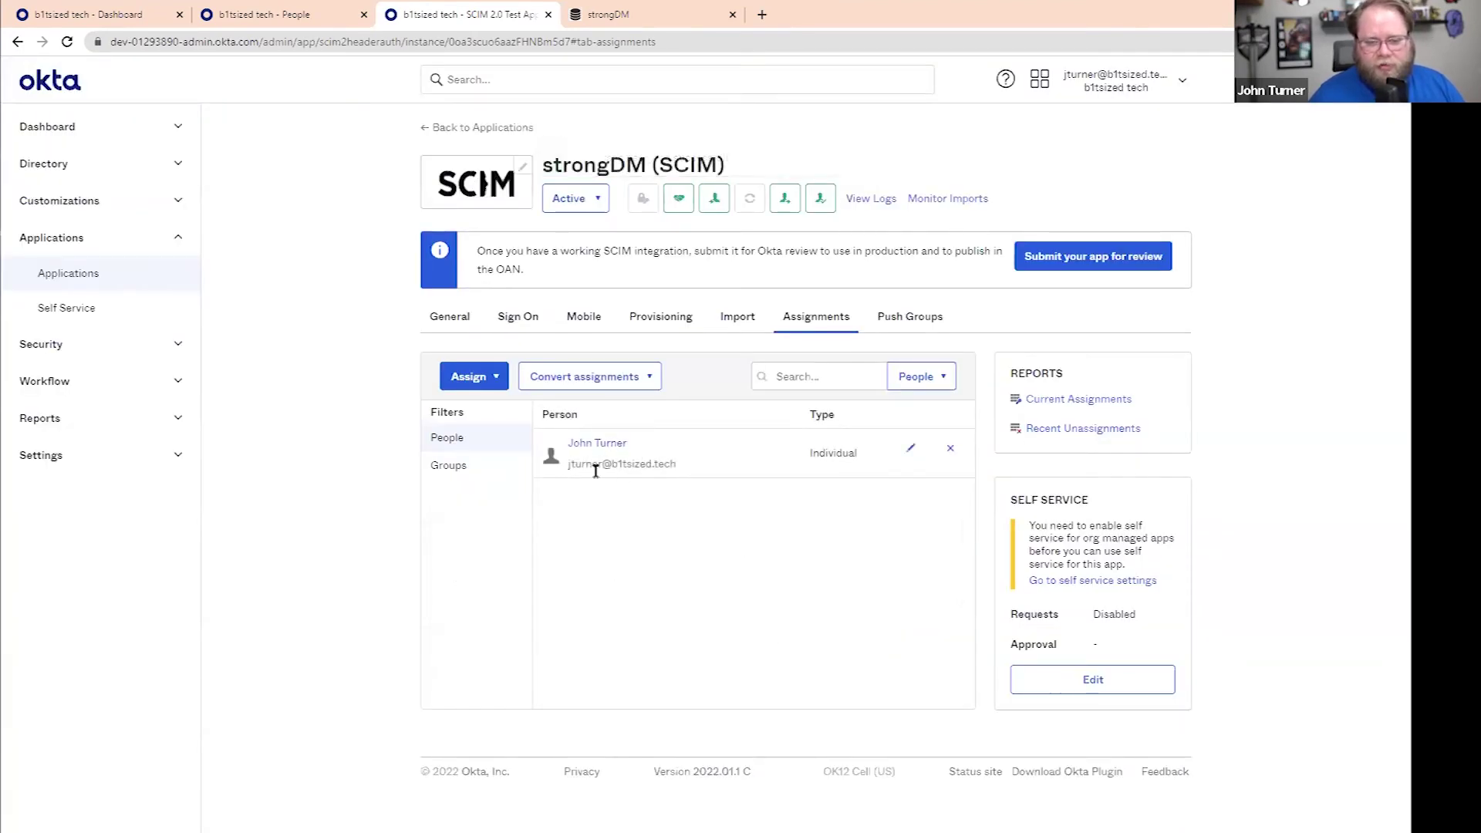
Step: Find the Admins group by name and save it as a pushed group
{"action": "left_click", "coordinate": [929, 311]}
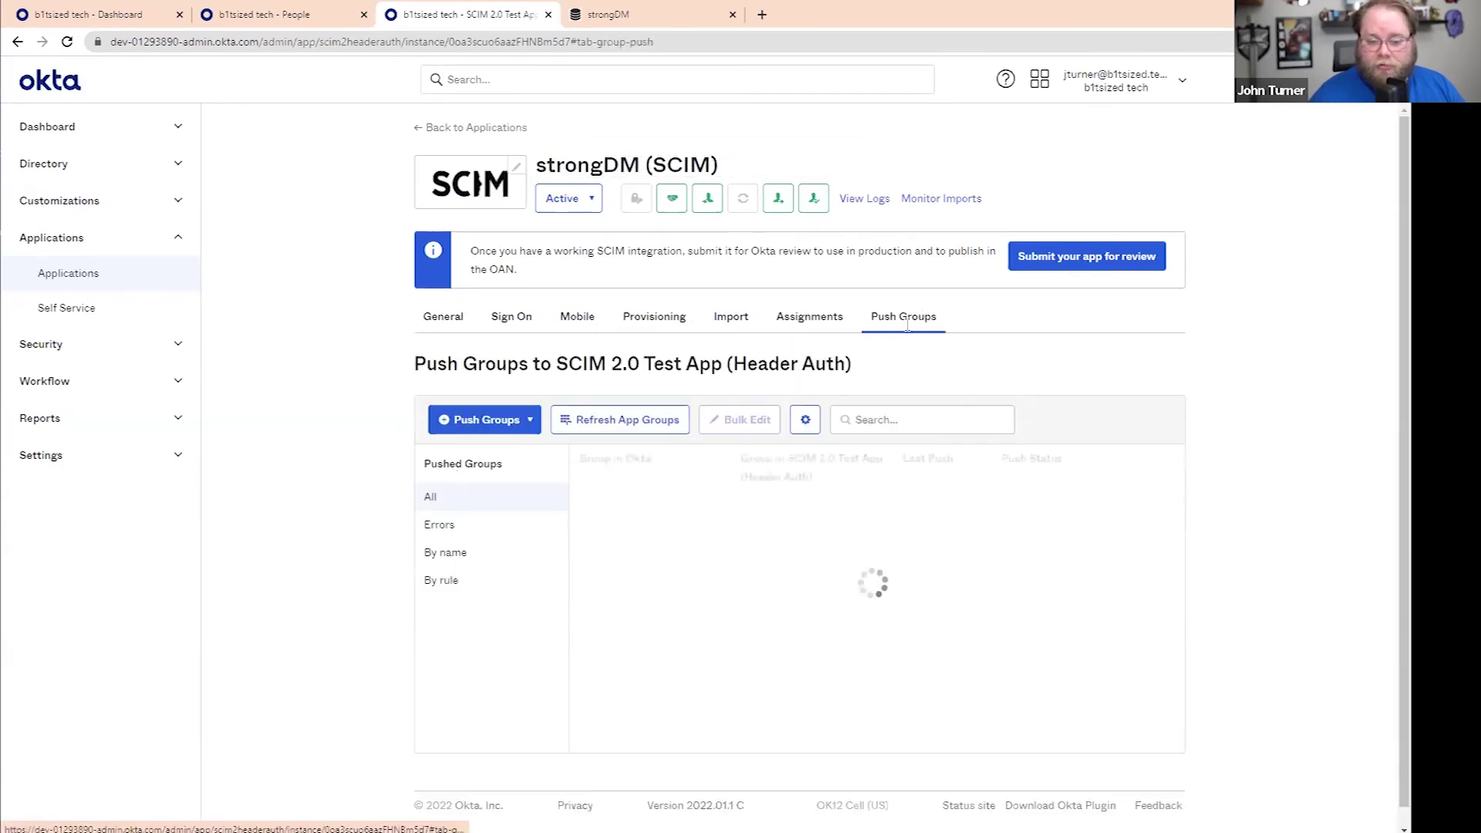
{"action": "left_click", "coordinate": [521, 434]}
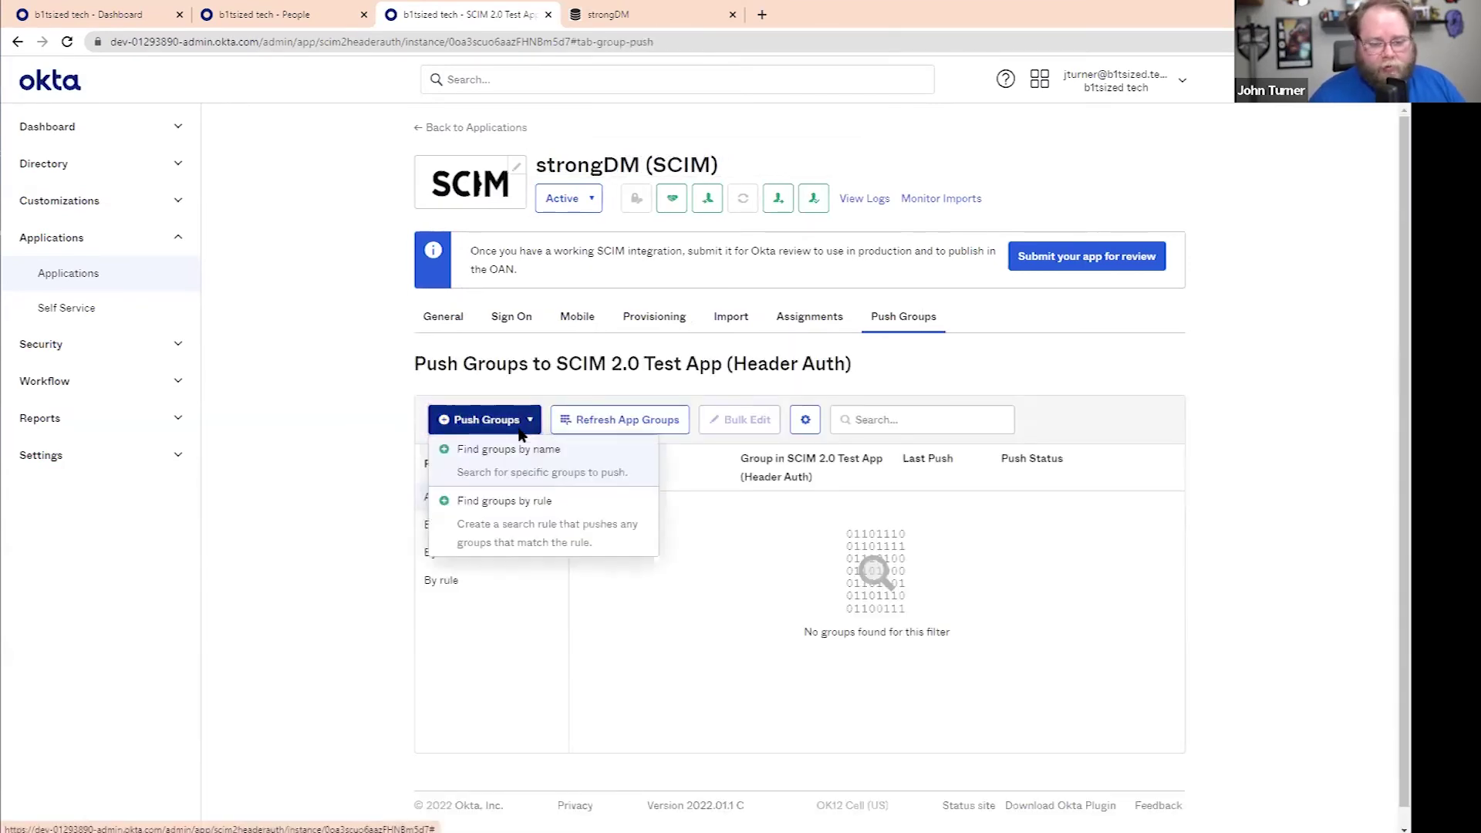
{"action": "left_click", "coordinate": [604, 472]}
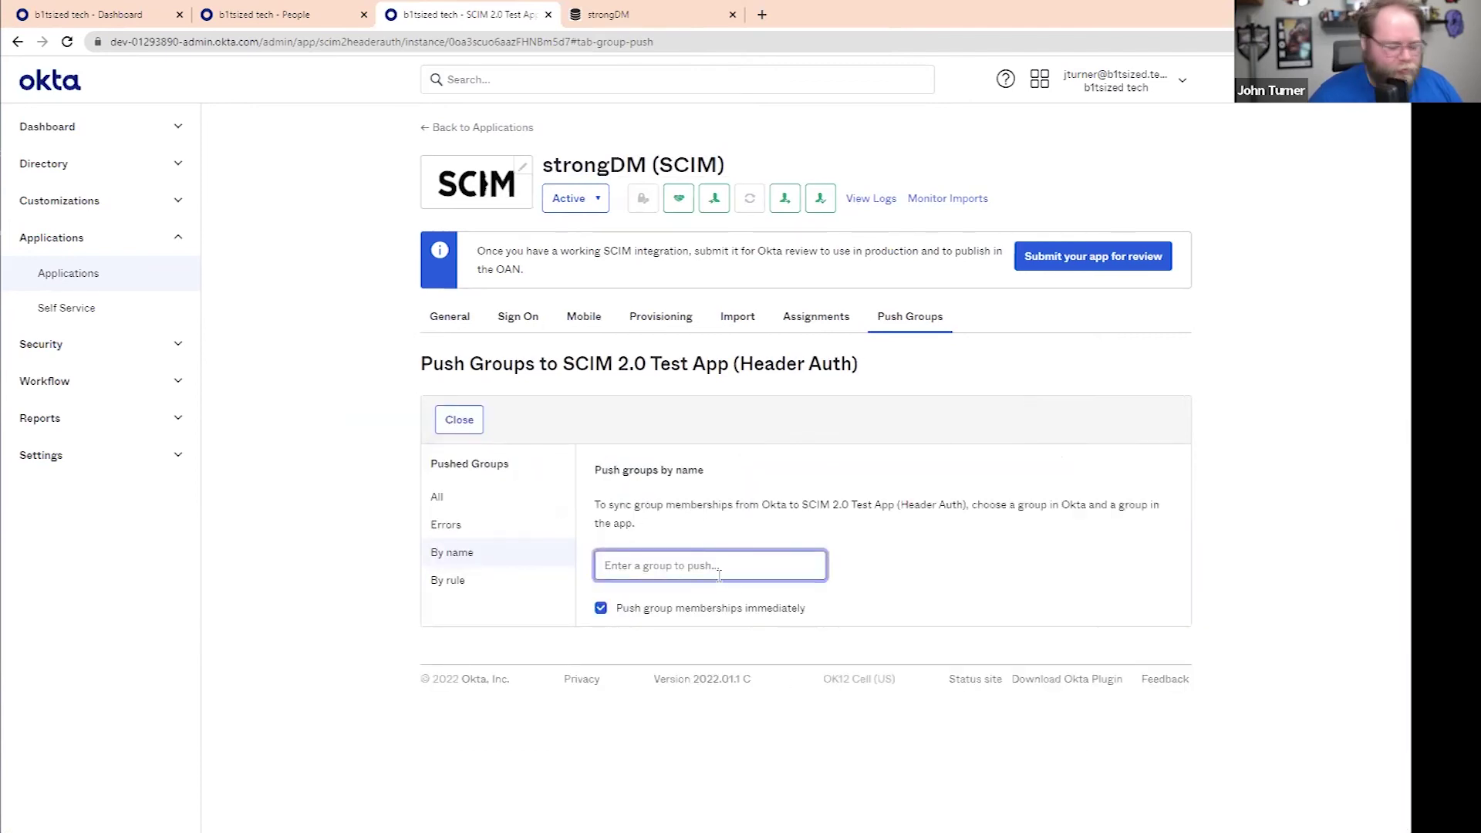
{"action": "type", "text": "admins"}
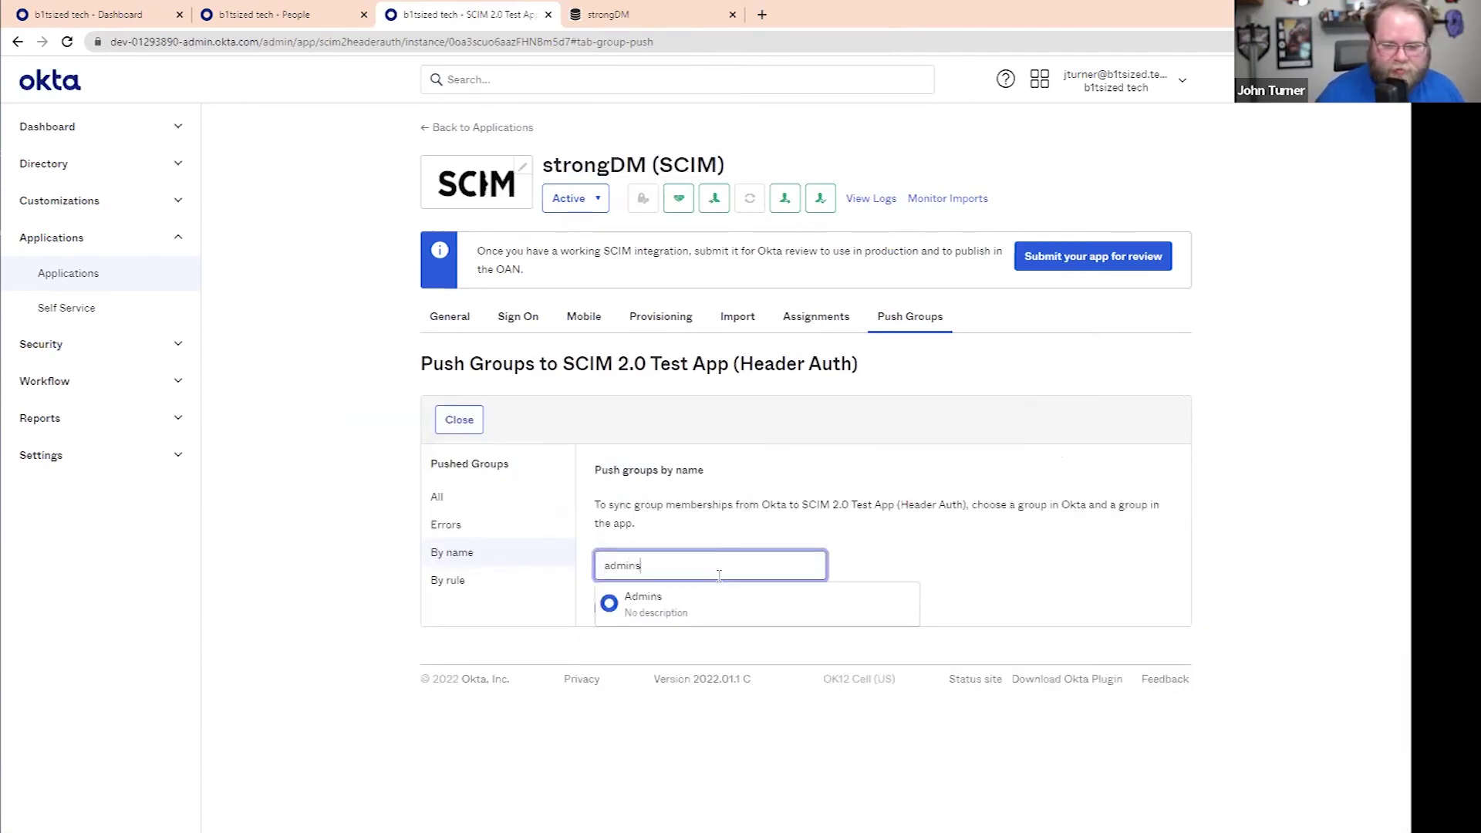
{"action": "left_click", "coordinate": [709, 618]}
{"action": "scroll", "coordinate": [772, 571], "scroll_direction": "down", "scroll_amount": 3}
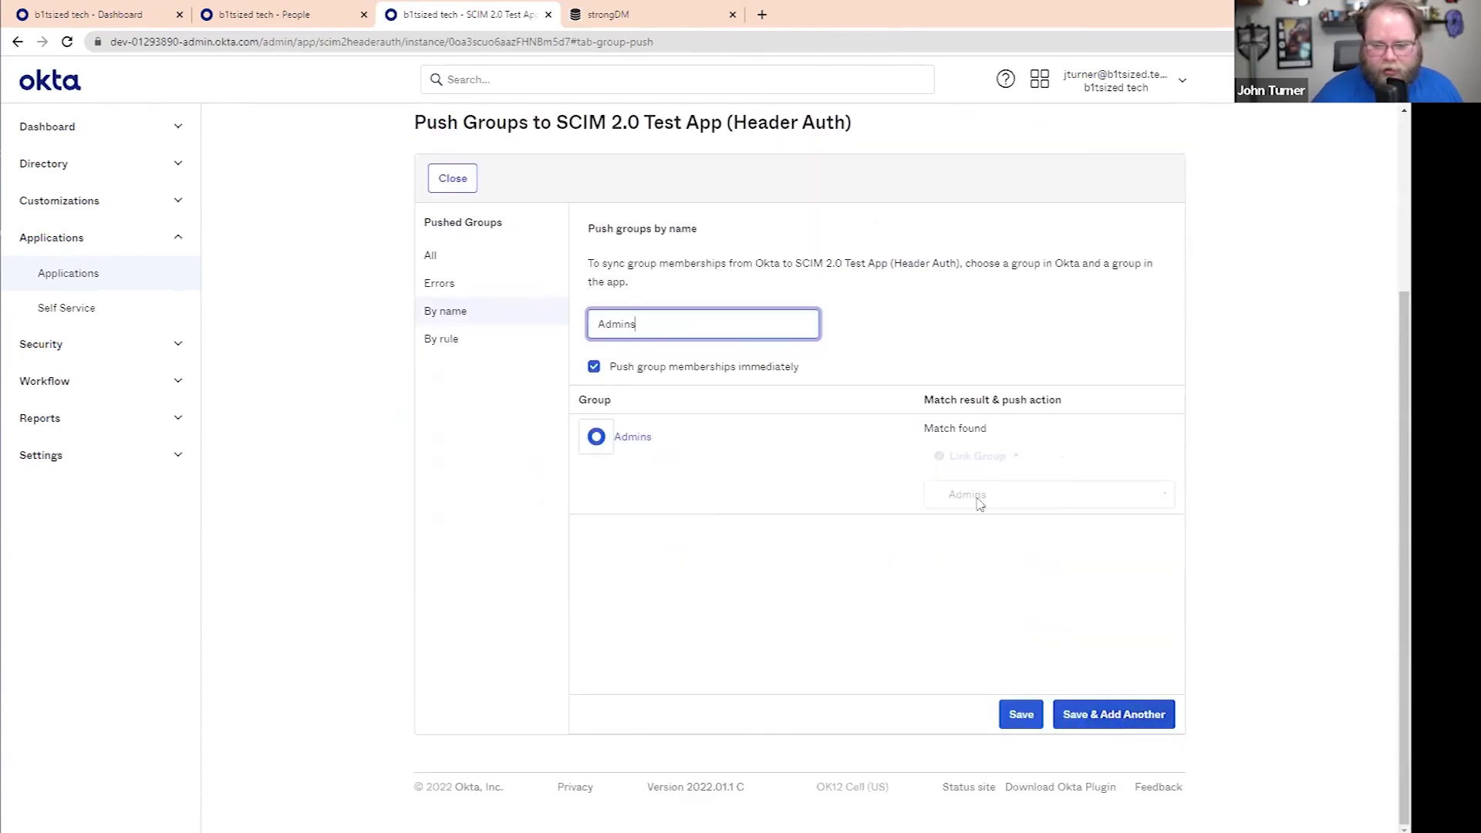
{"action": "left_click", "coordinate": [1111, 716]}
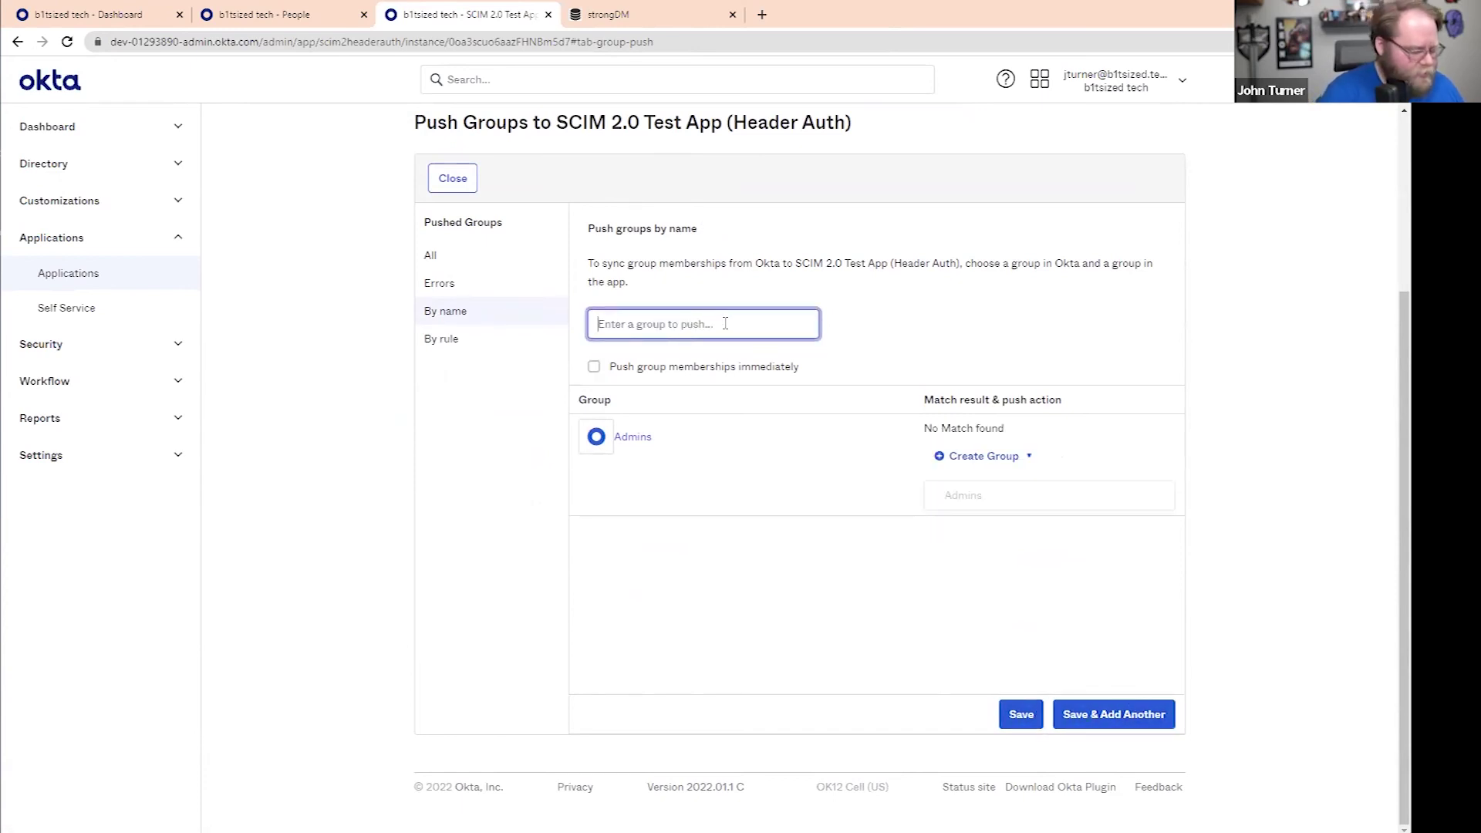
Step: Push DB_Team, linking it to strongDM's existing Devs group, and save
{"action": "type", "text": "DB"}
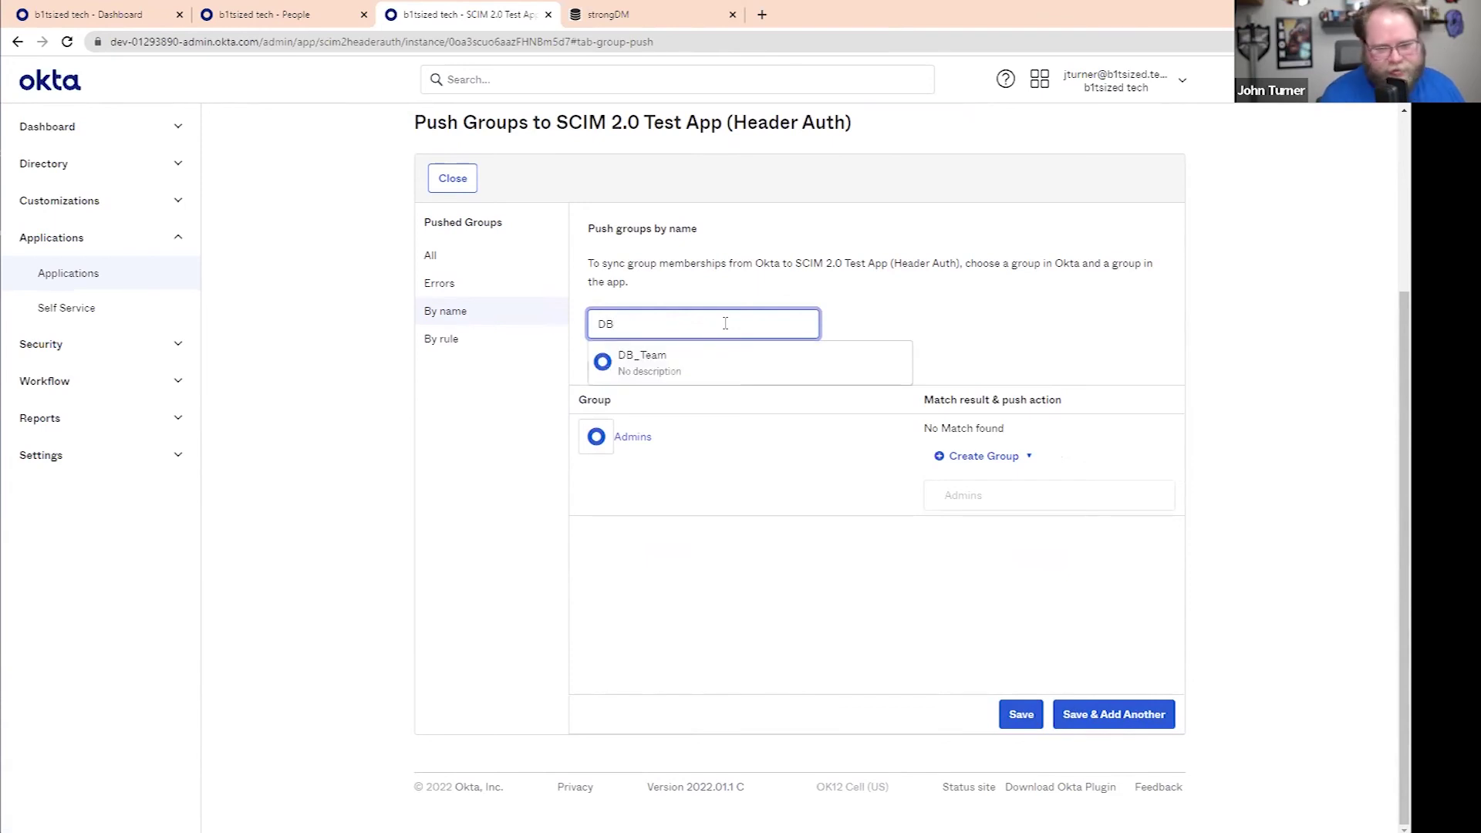
{"action": "left_click", "coordinate": [785, 361]}
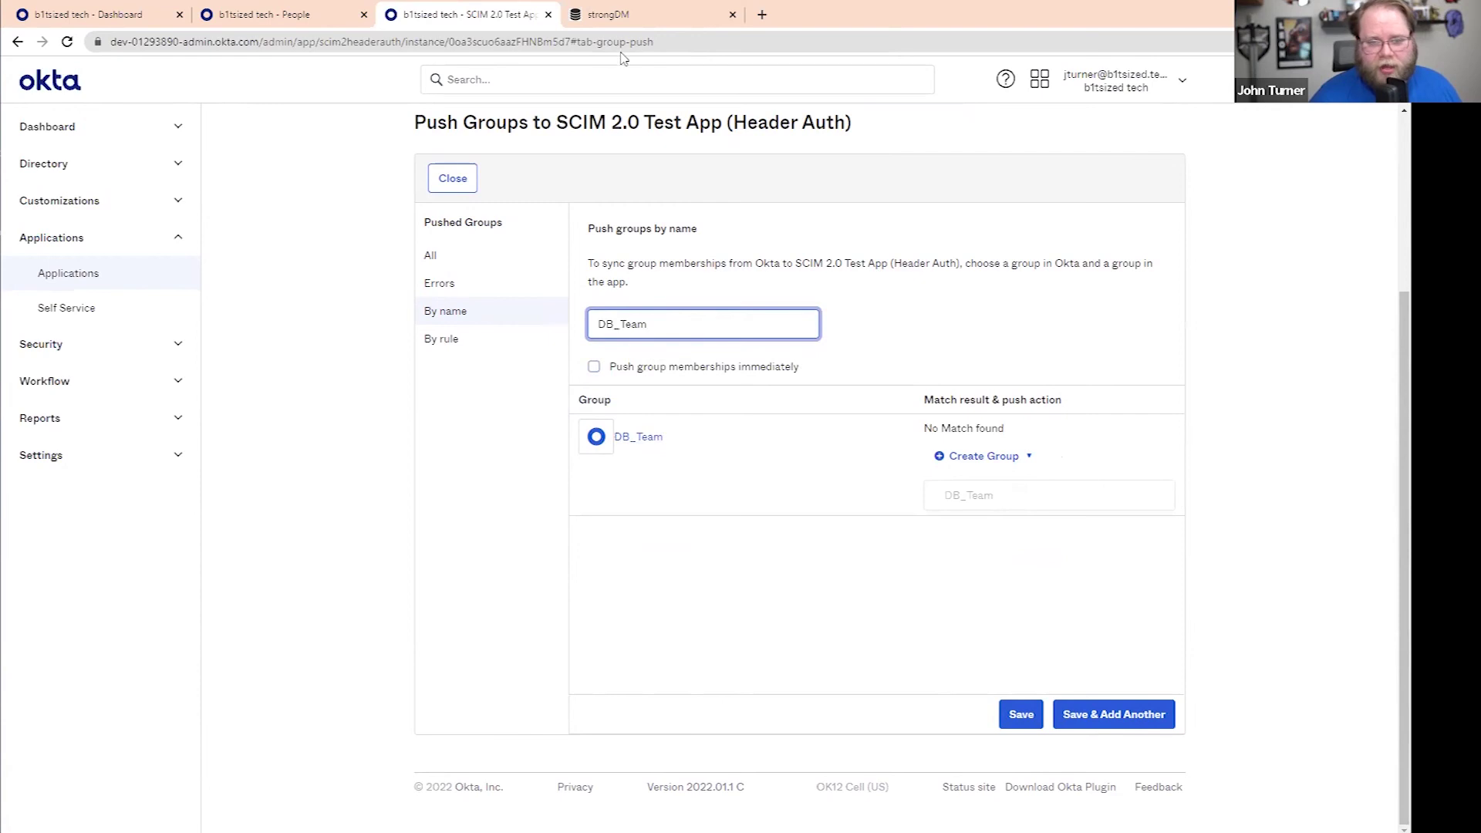
{"action": "left_click", "coordinate": [648, 16]}
{"action": "left_click", "coordinate": [993, 607]}
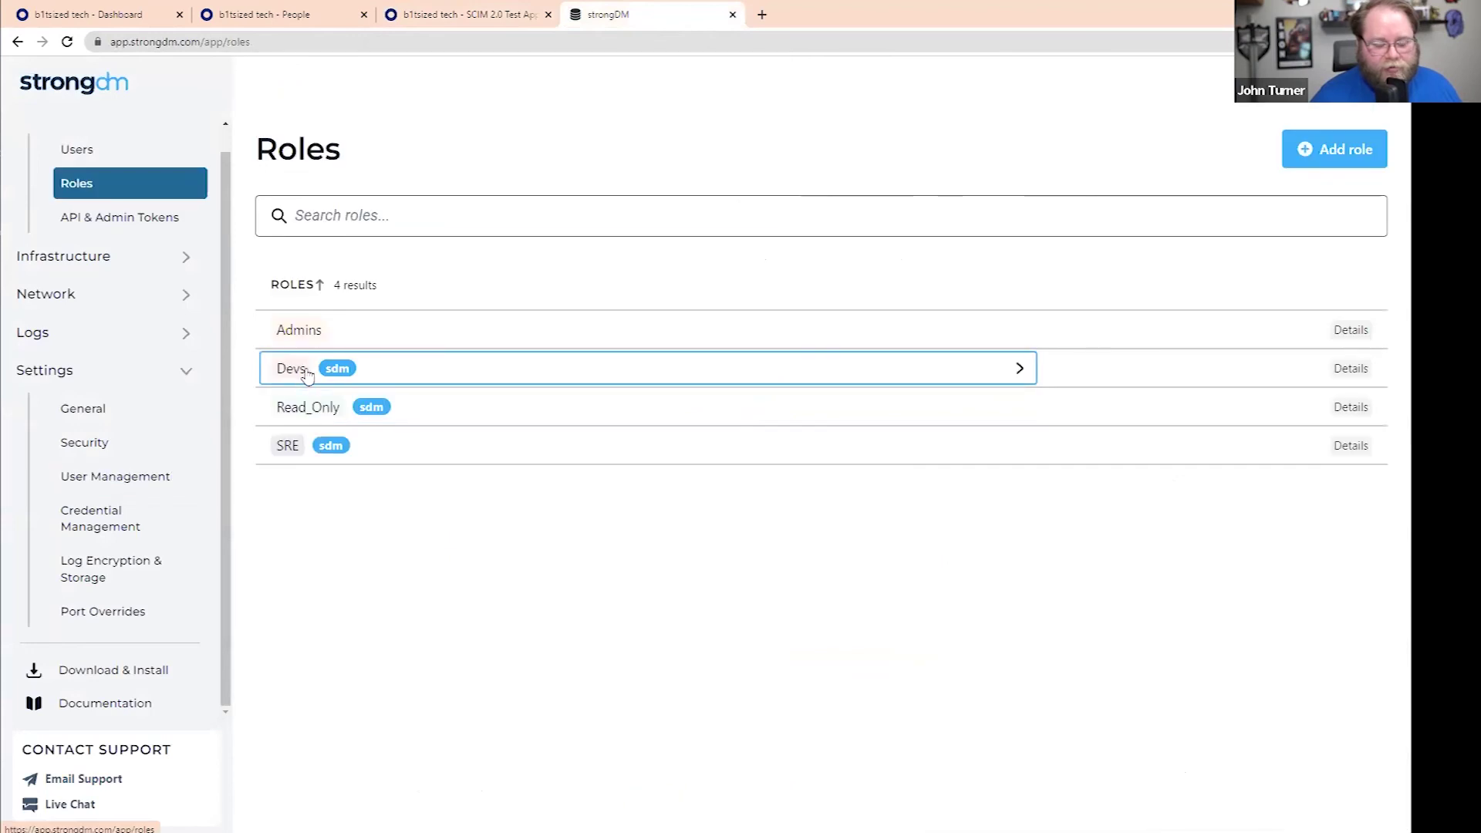
{"action": "left_click", "coordinate": [467, 15]}
{"action": "left_click", "coordinate": [1002, 462]}
{"action": "left_click", "coordinate": [996, 511]}
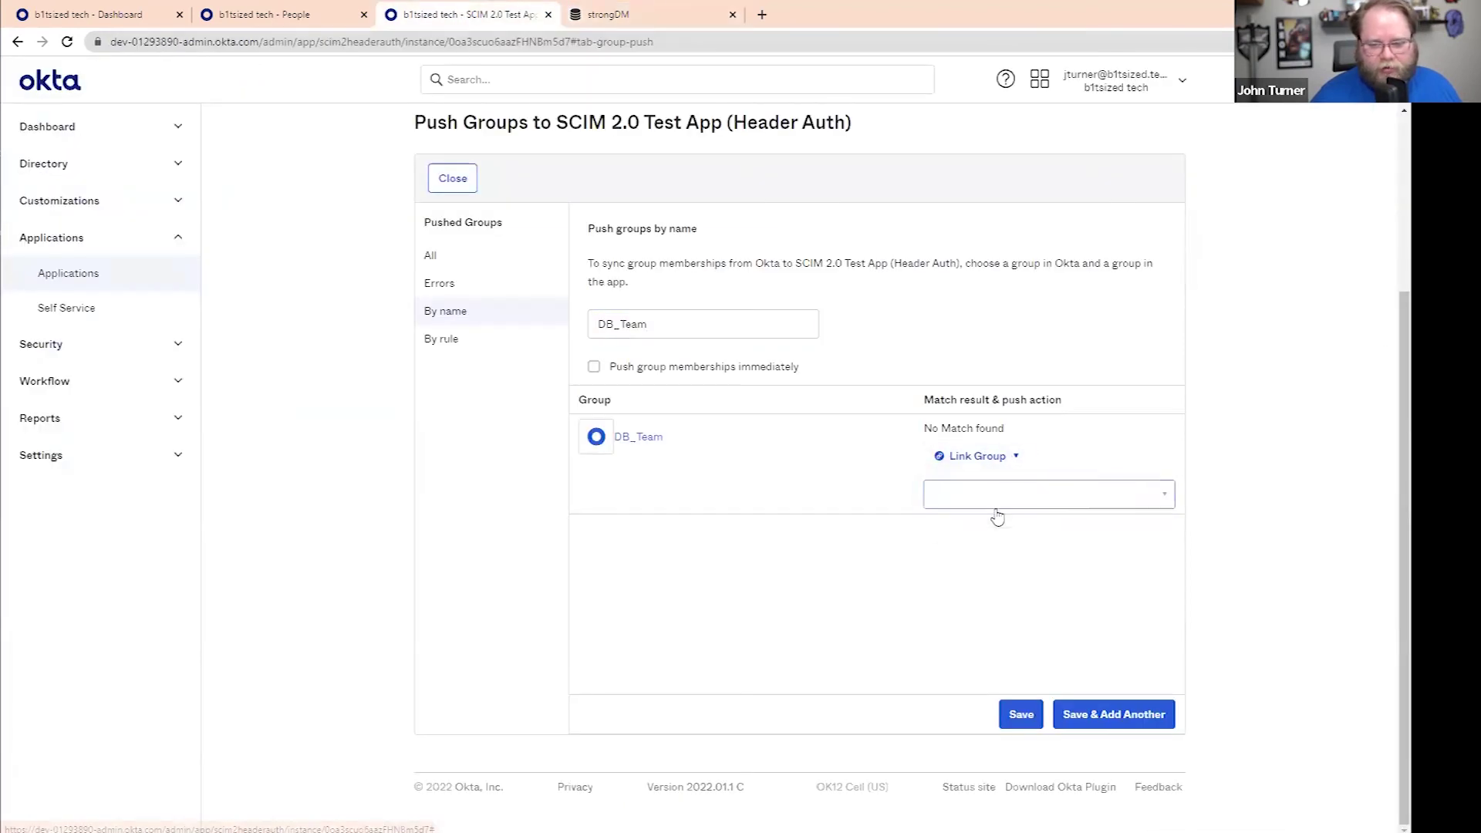
{"action": "left_click", "coordinate": [1008, 490]}
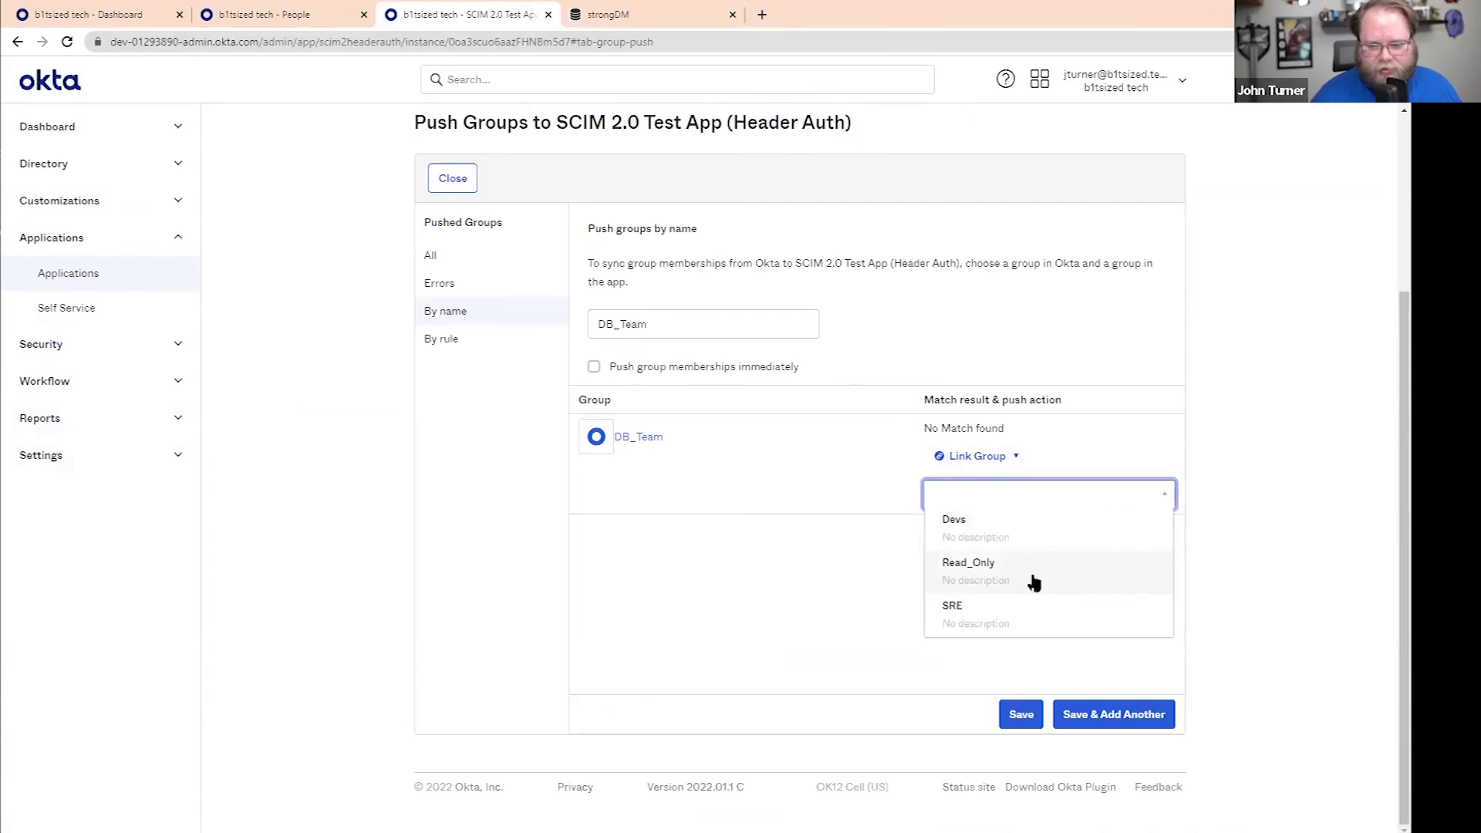
{"action": "left_click", "coordinate": [998, 534]}
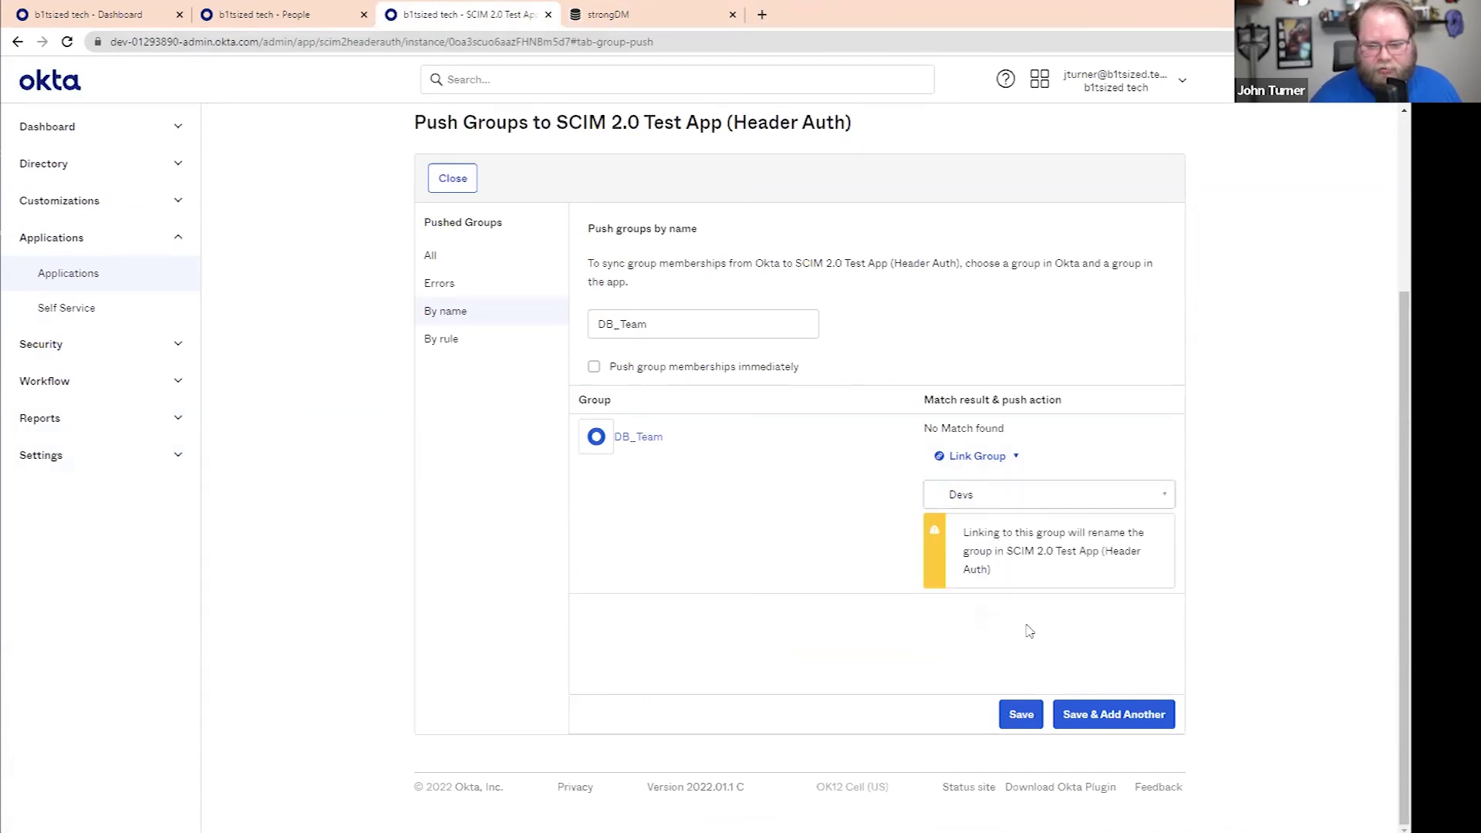
{"action": "left_click", "coordinate": [1017, 711]}
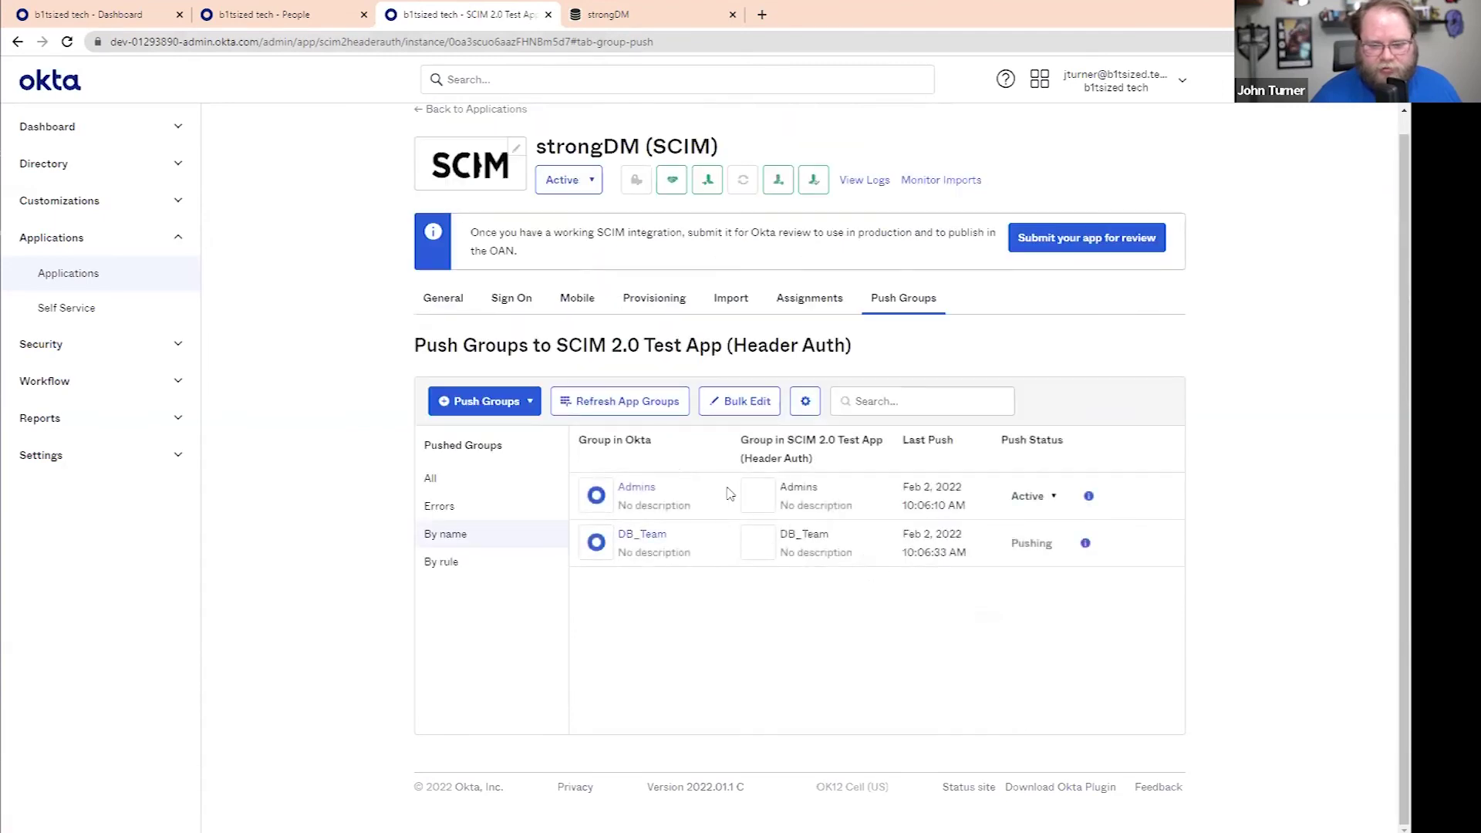
Step: In strongDM, check the Admins role and its Okta-managed user
{"action": "key", "text": "ctrl+Tab"}
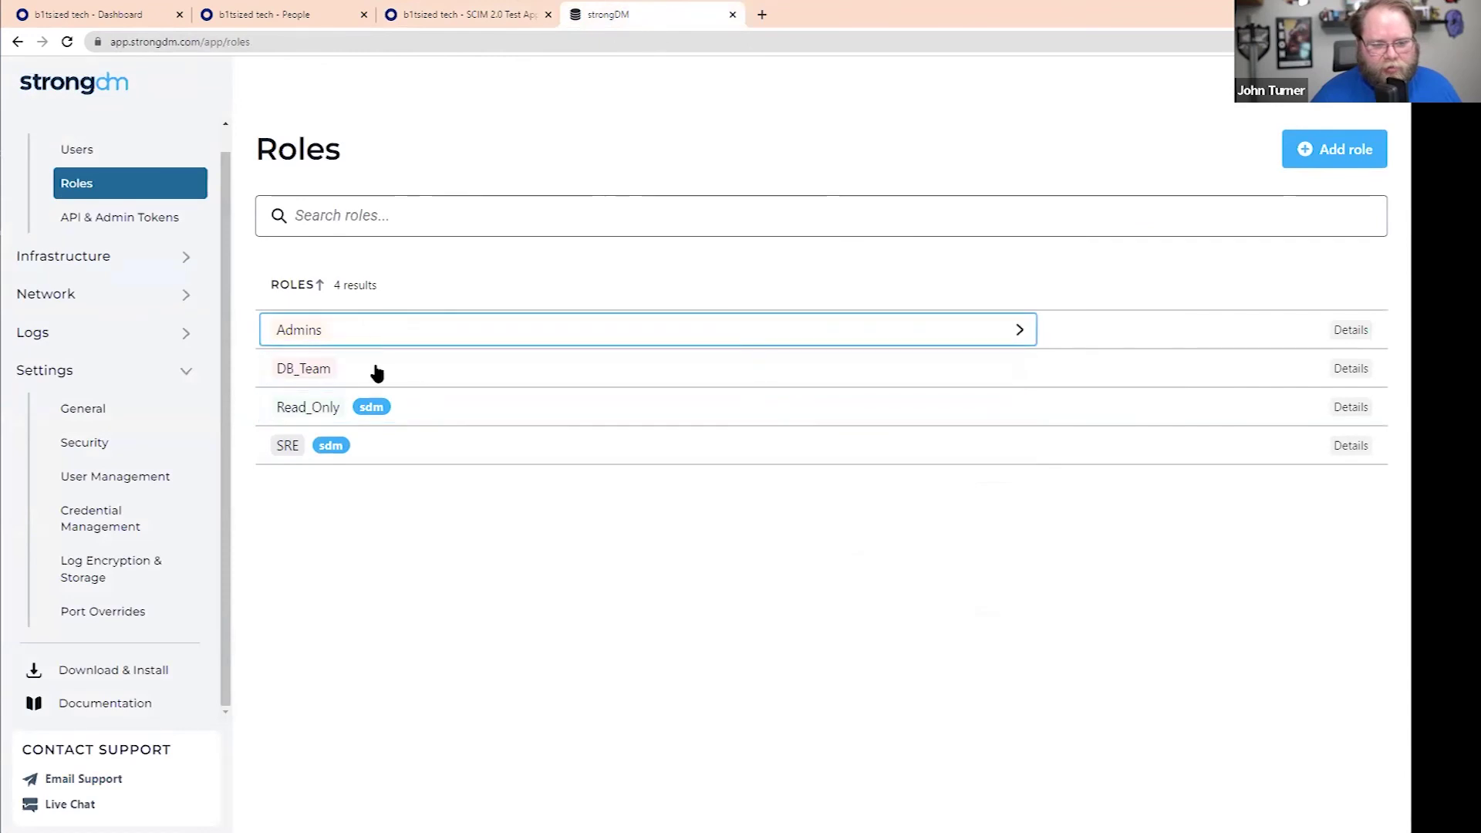
{"action": "left_click", "coordinate": [373, 333]}
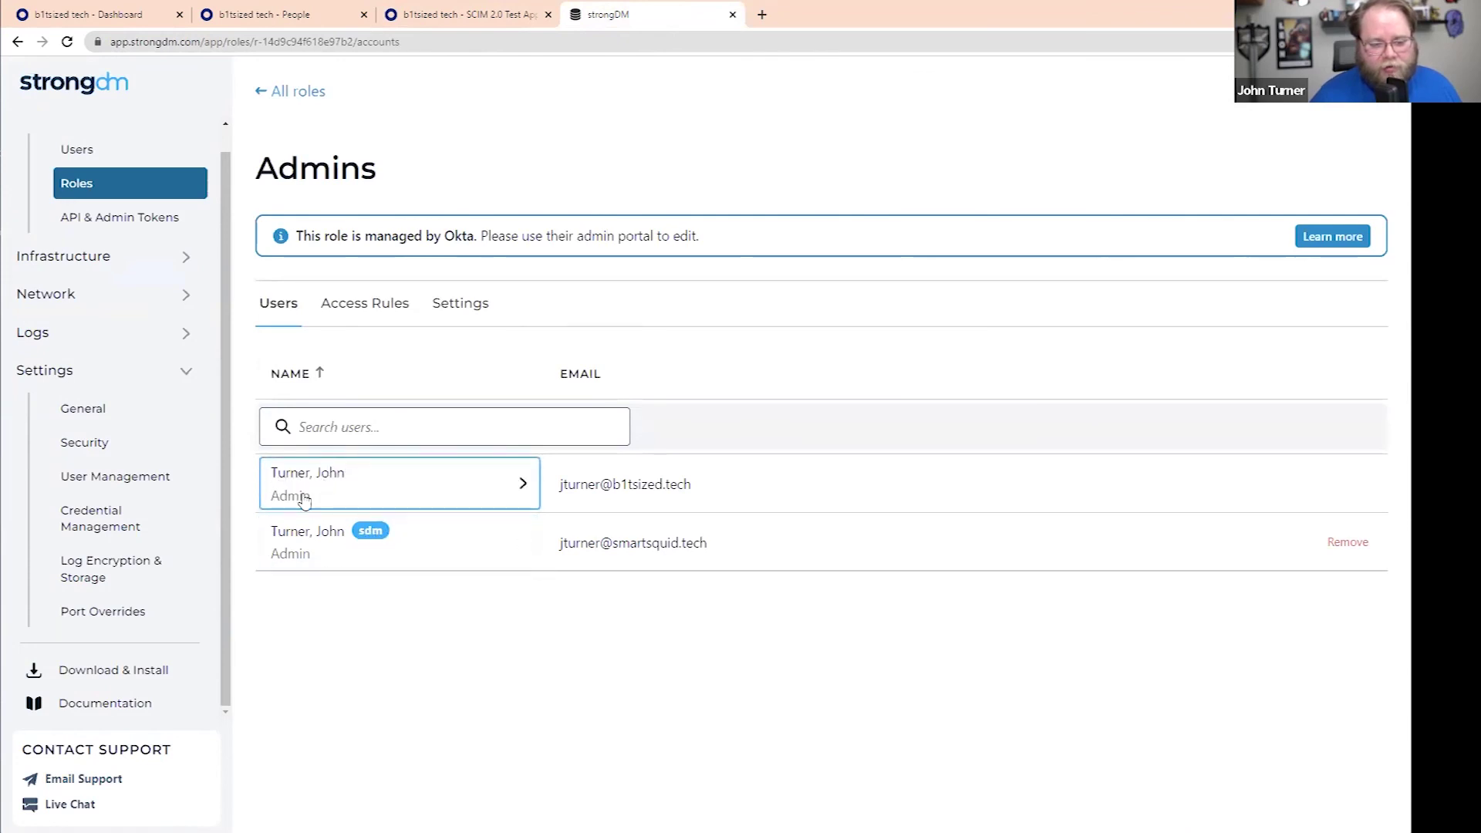
{"action": "left_click", "coordinate": [361, 492]}
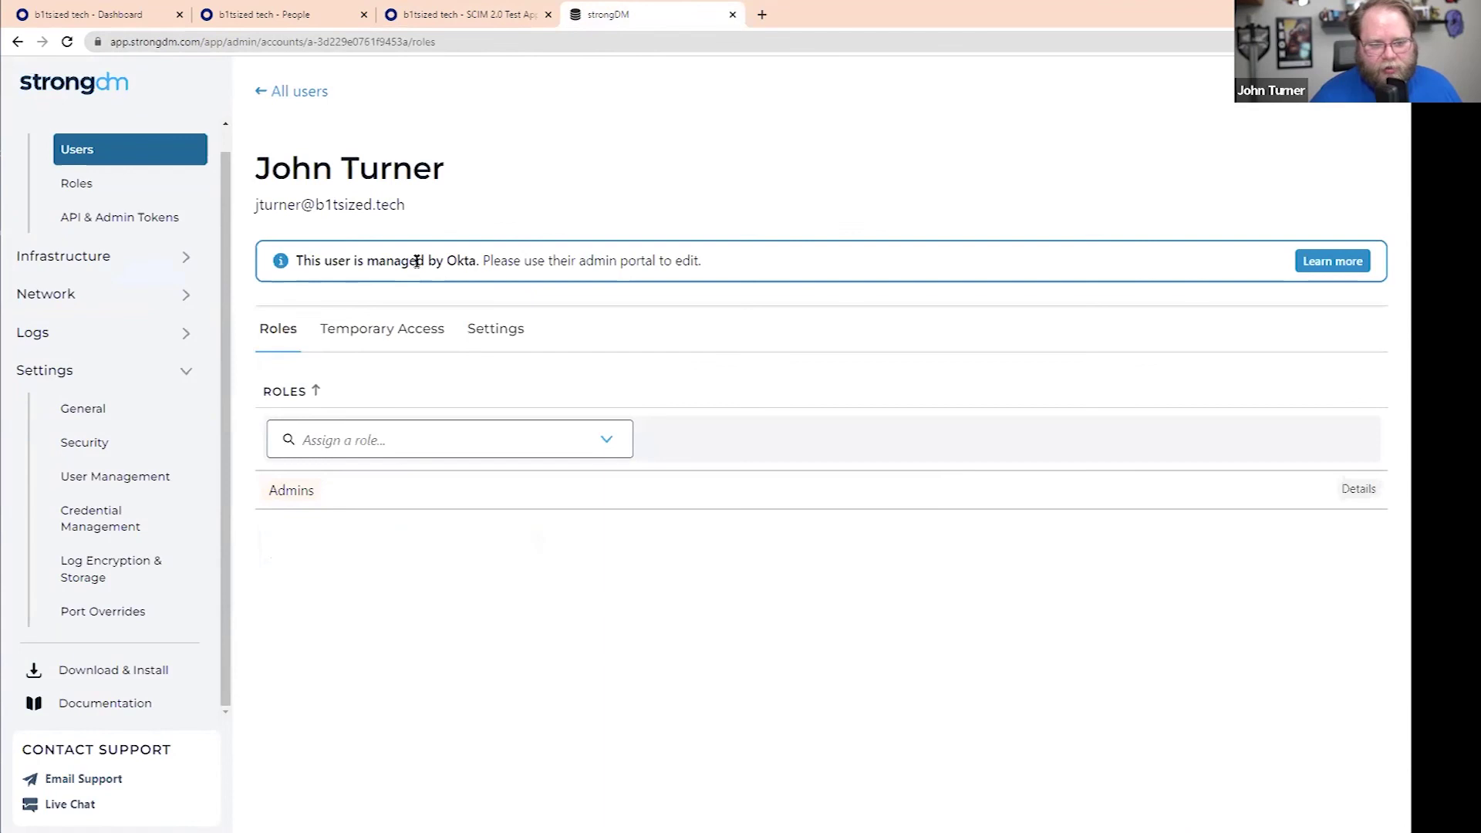
{"action": "left_click", "coordinate": [142, 149]}
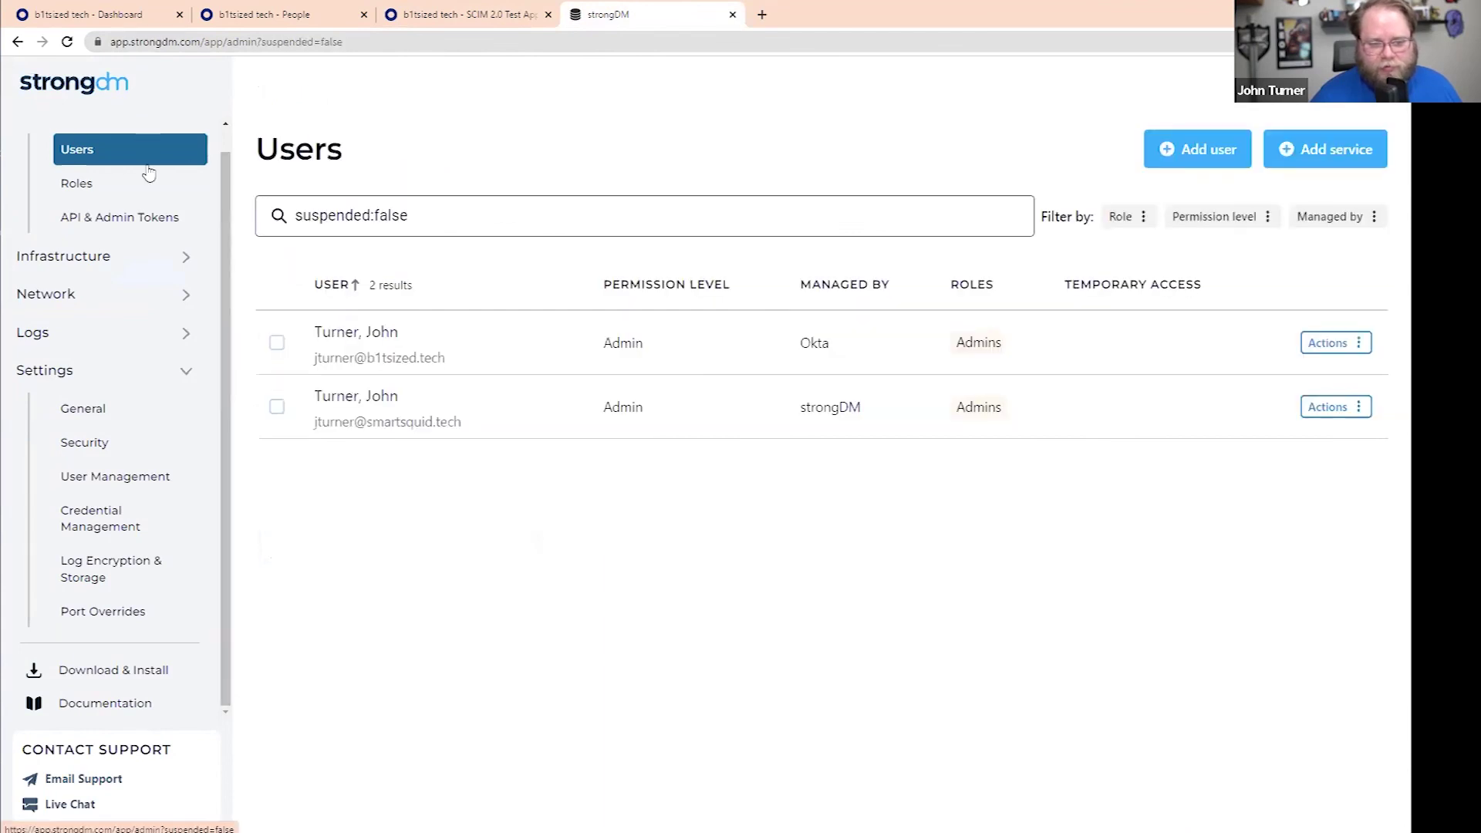
Step: Show the DB_Team role's access rules with the env=qa tag rule
{"action": "left_click", "coordinate": [154, 186]}
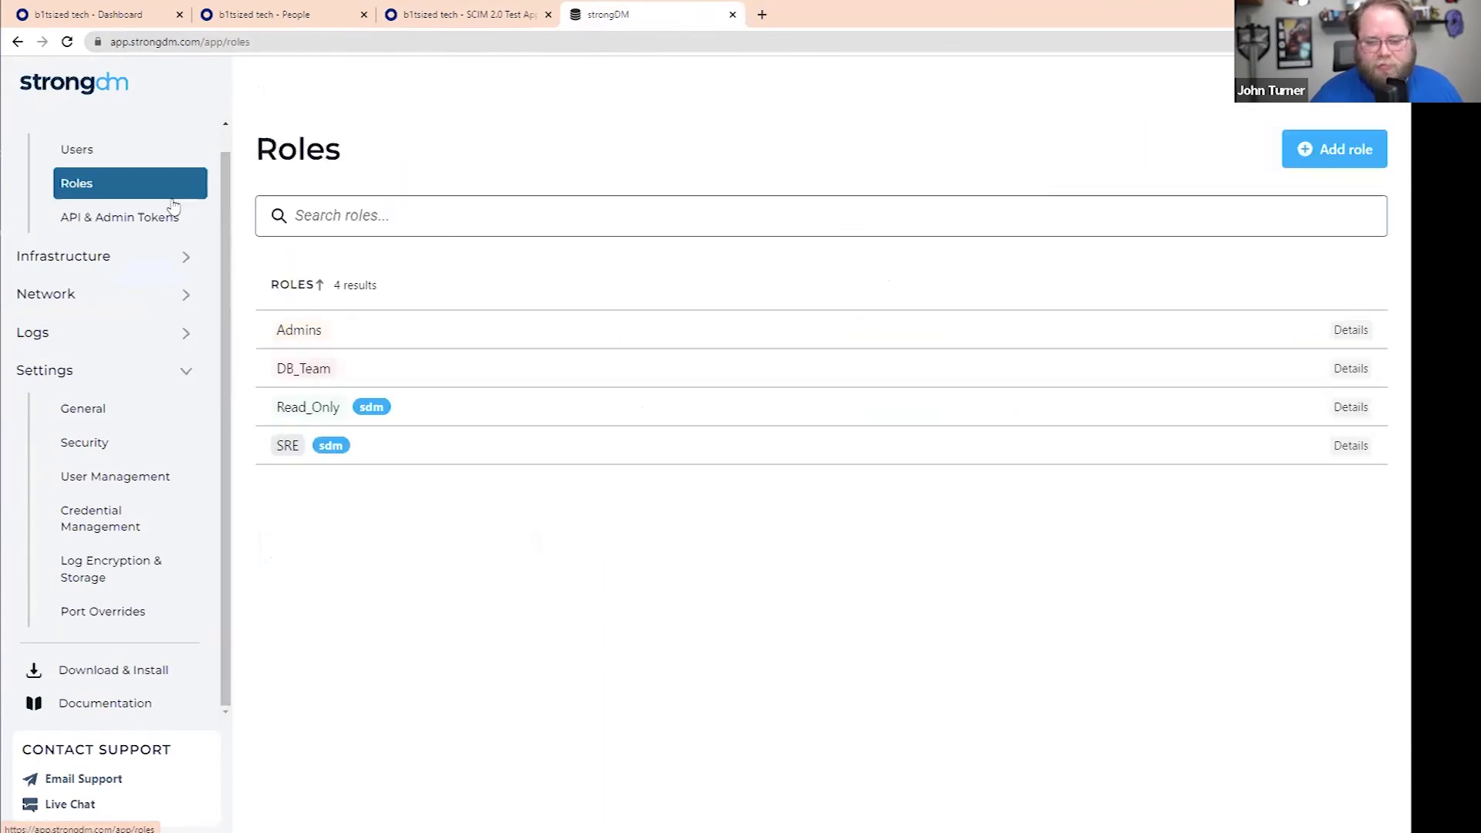
{"action": "left_click", "coordinate": [378, 369]}
{"action": "left_click", "coordinate": [381, 306]}
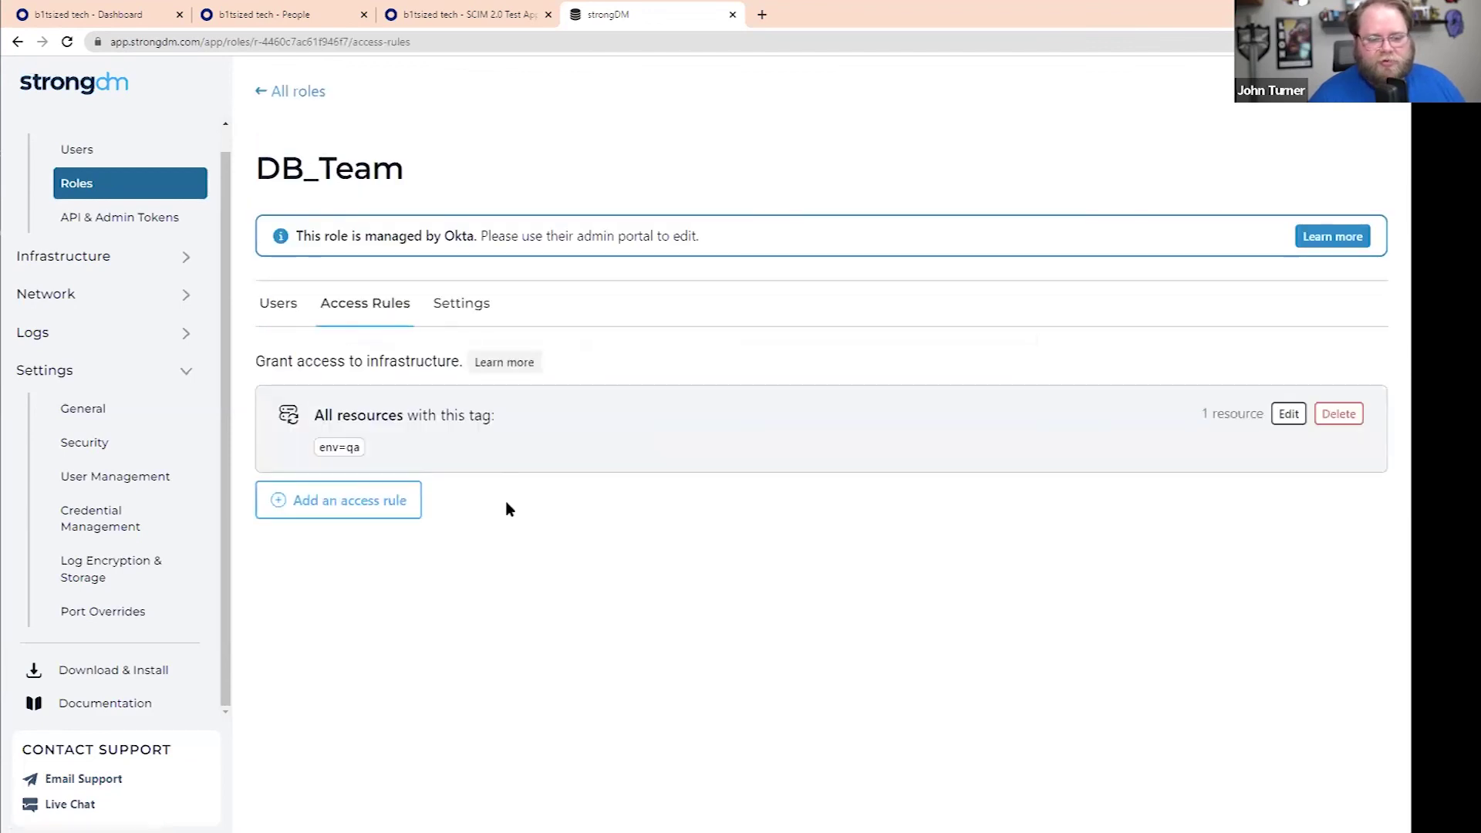